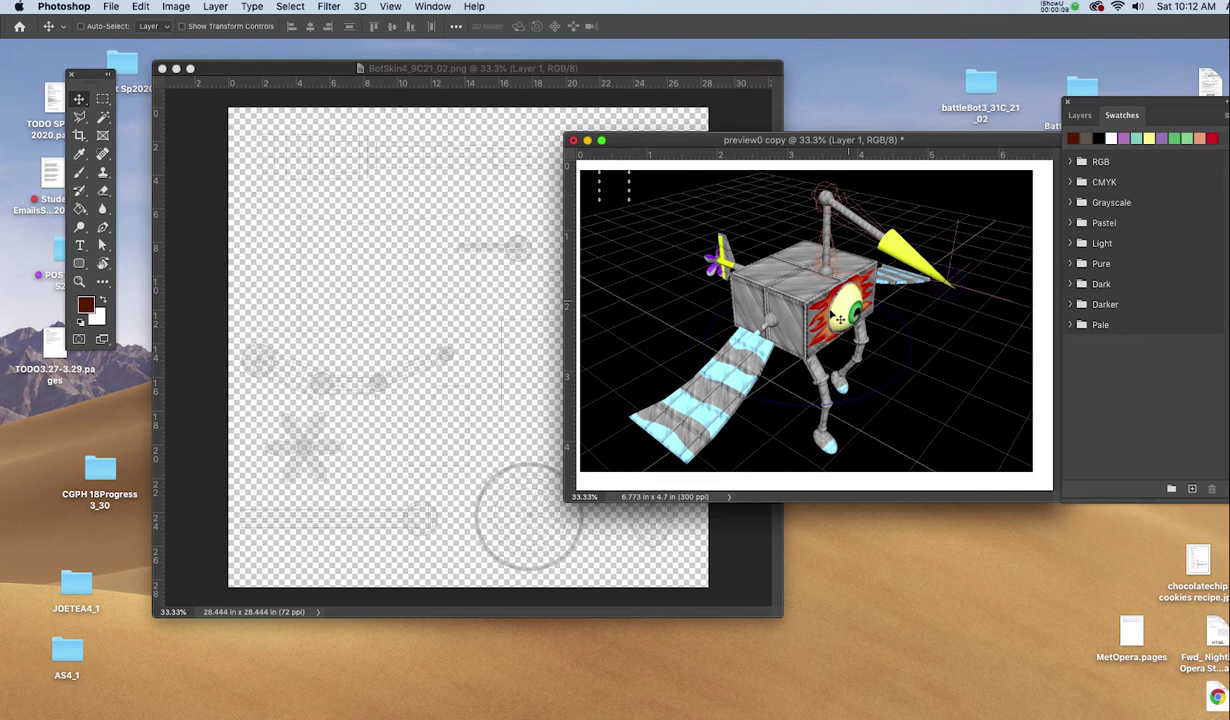
# - Close the preview image of the finished bot and place the Layers panel beside the bot skin document
pyautogui.click(573, 140)
pyautogui.moveTo(614, 70)
pyautogui.mouseDown()
pyautogui.moveTo(582, 67)
pyautogui.moveTo(592, 65)
pyautogui.mouseUp()
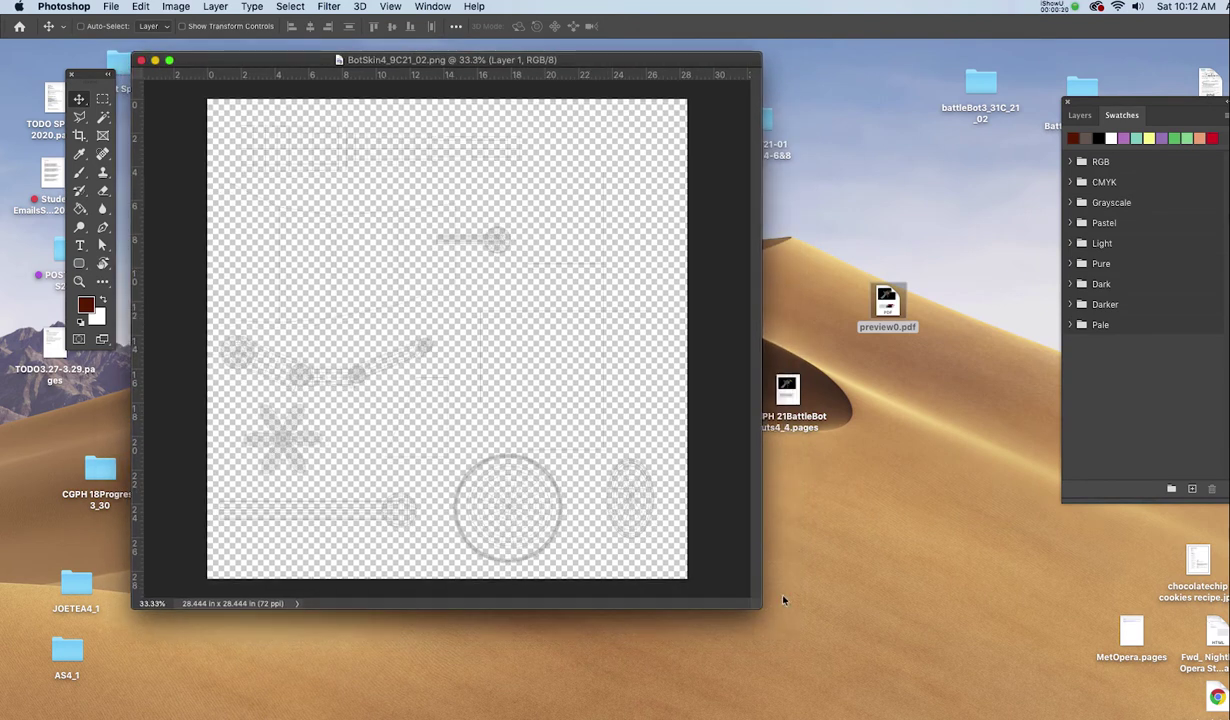
pyautogui.click(1080, 115)
pyautogui.moveTo(1134, 107); pyautogui.dragTo(890, 116)
# - Lock the transparent pixels of Layer 1 and darken its wireframe lines using the default black foreground colour
pyautogui.click(847, 187)
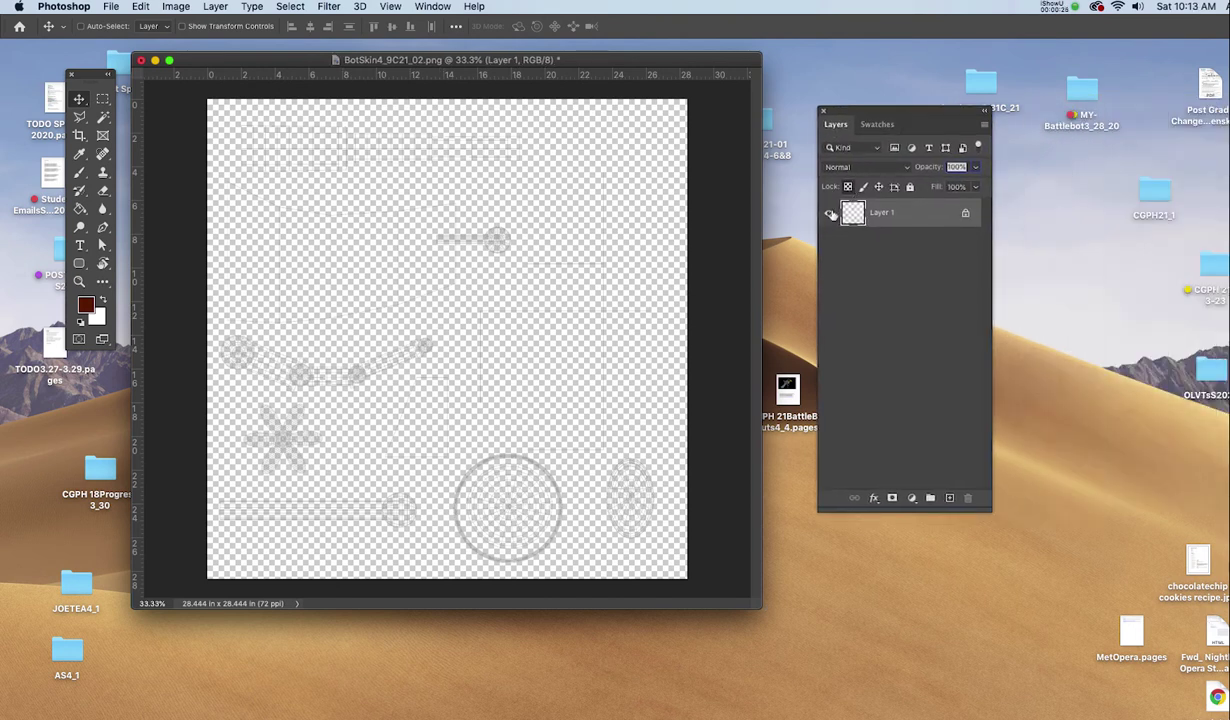
pyautogui.press('d')
pyautogui.moveTo(752, 617); pyautogui.dragTo(836, 647)
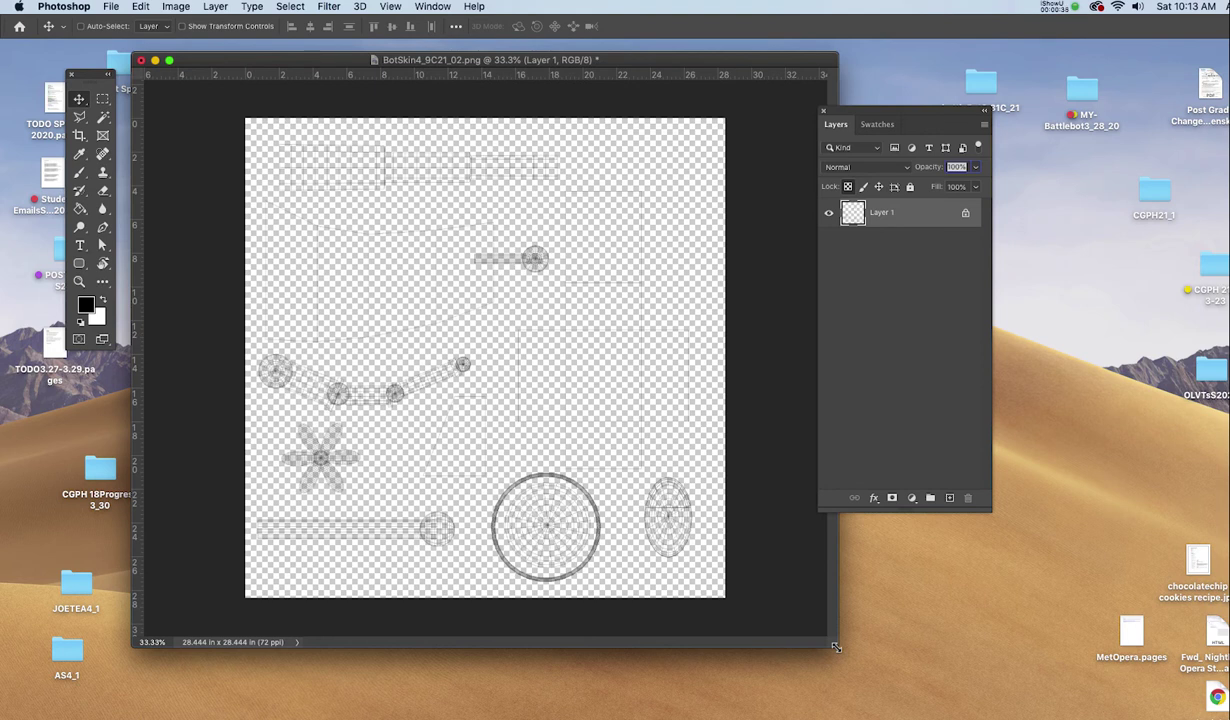
# - Add a new layer above Layer 1, keeping the default name, Normal mode and 100% opacity
pyautogui.click(877, 124)
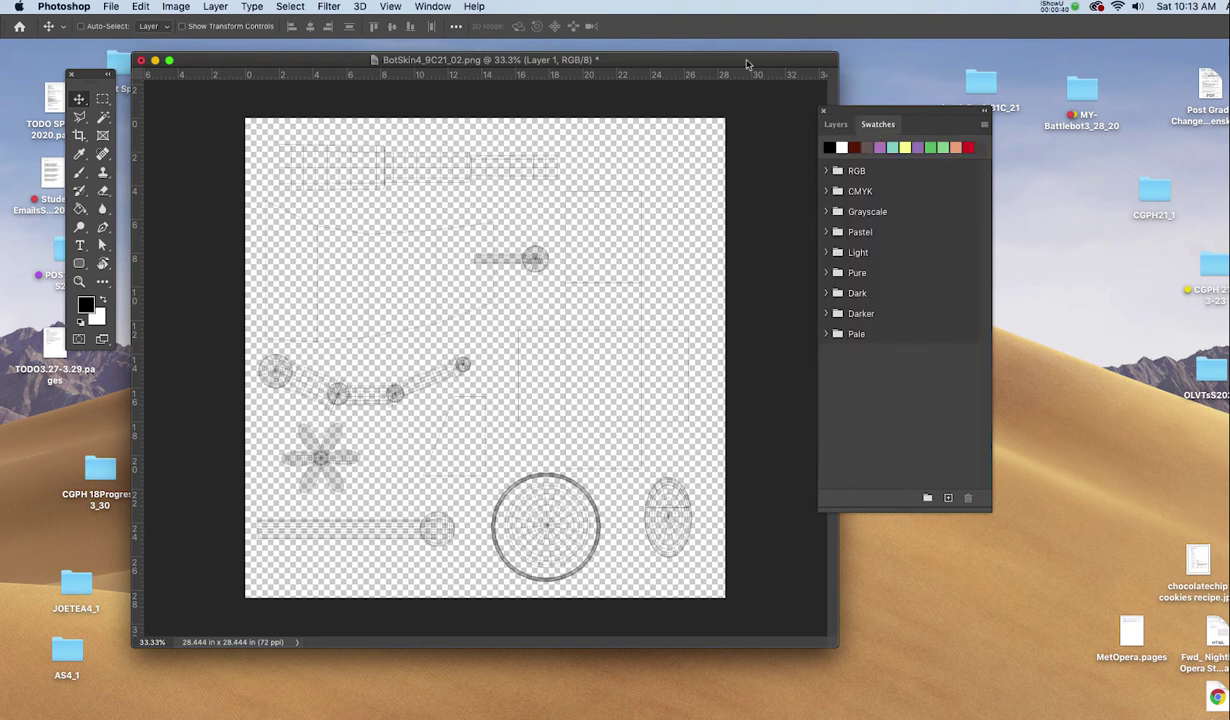
pyautogui.press('shift+super+n')
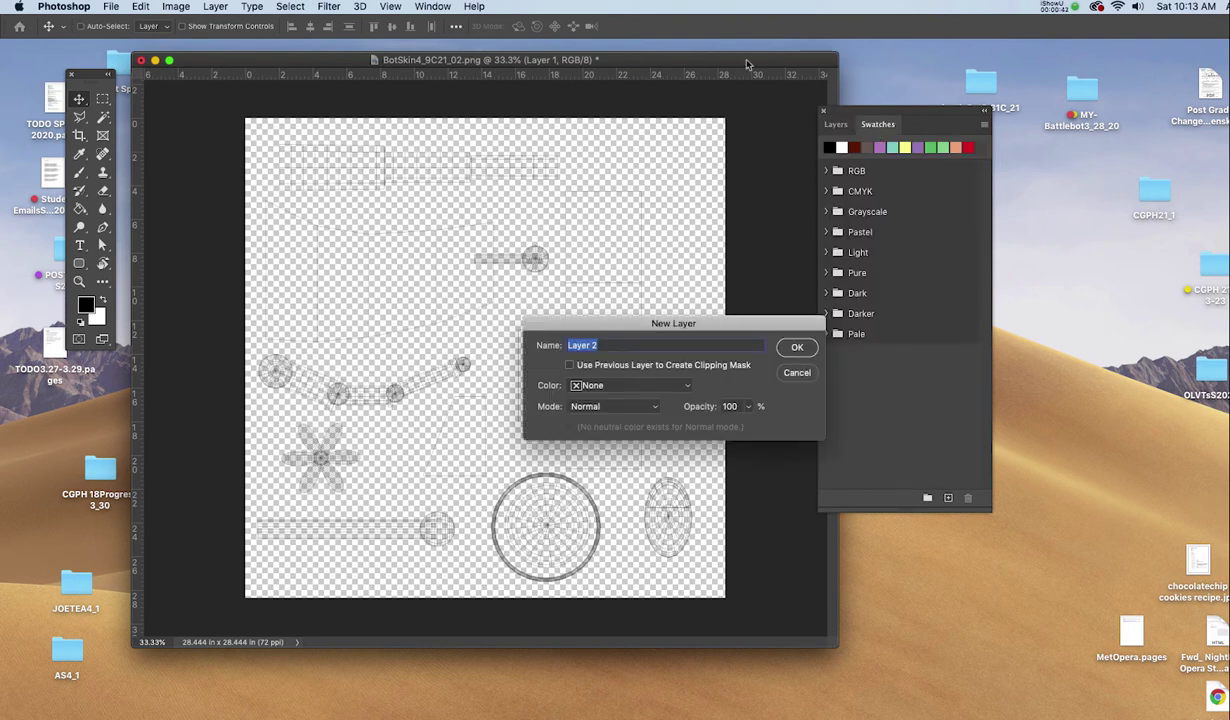
pyautogui.press('Return')
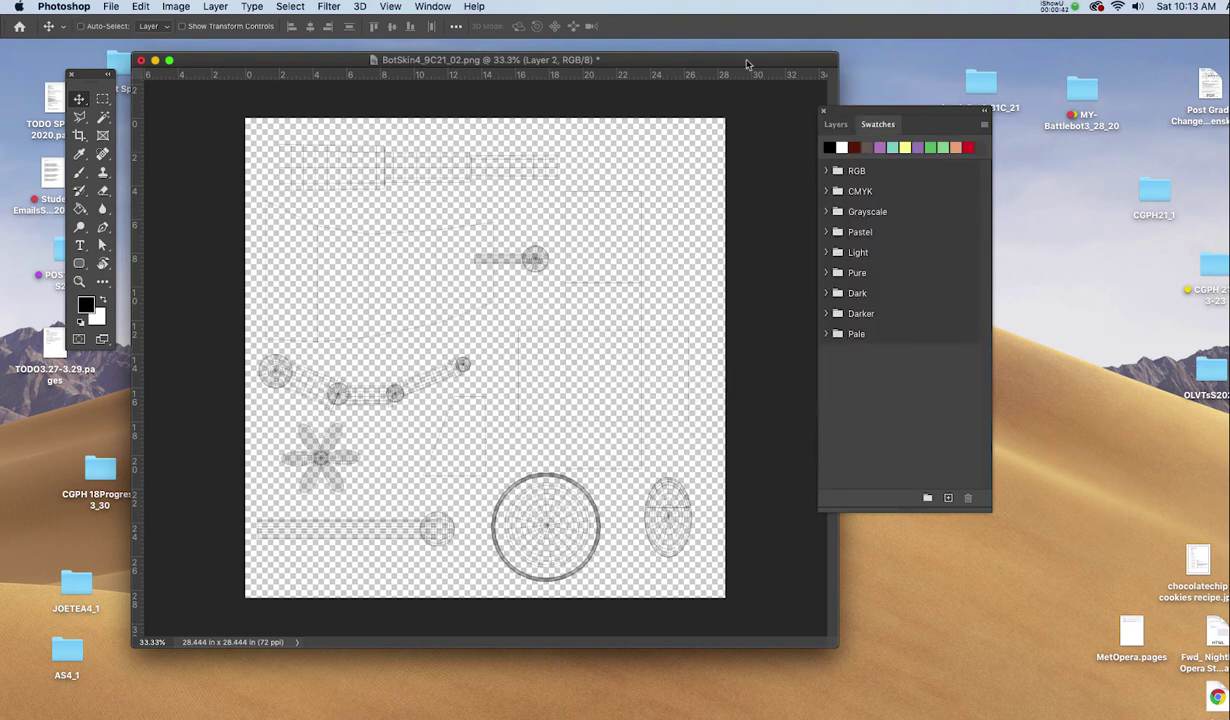
pyautogui.click(215, 7)
pyautogui.click(836, 124)
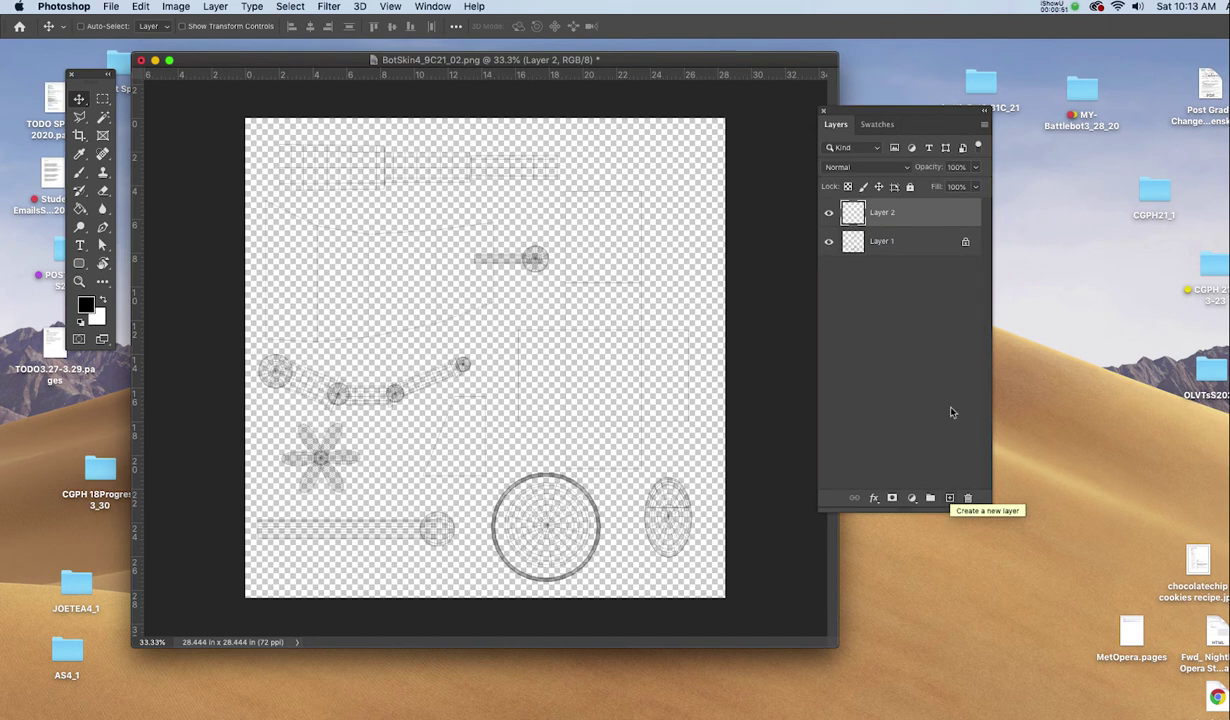
# - Enlarge the swatches area and set the foreground colour to a mid grey from the Grayscale group
pyautogui.click(877, 124)
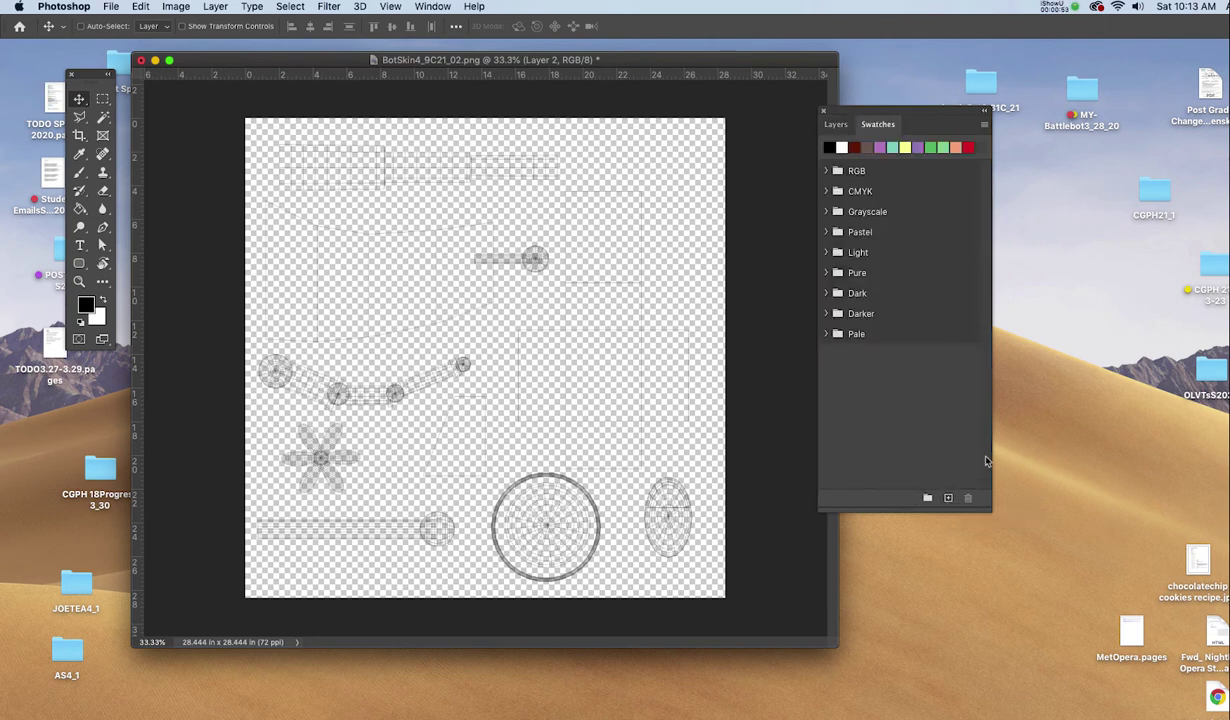
pyautogui.moveTo(986, 501); pyautogui.dragTo(1068, 540)
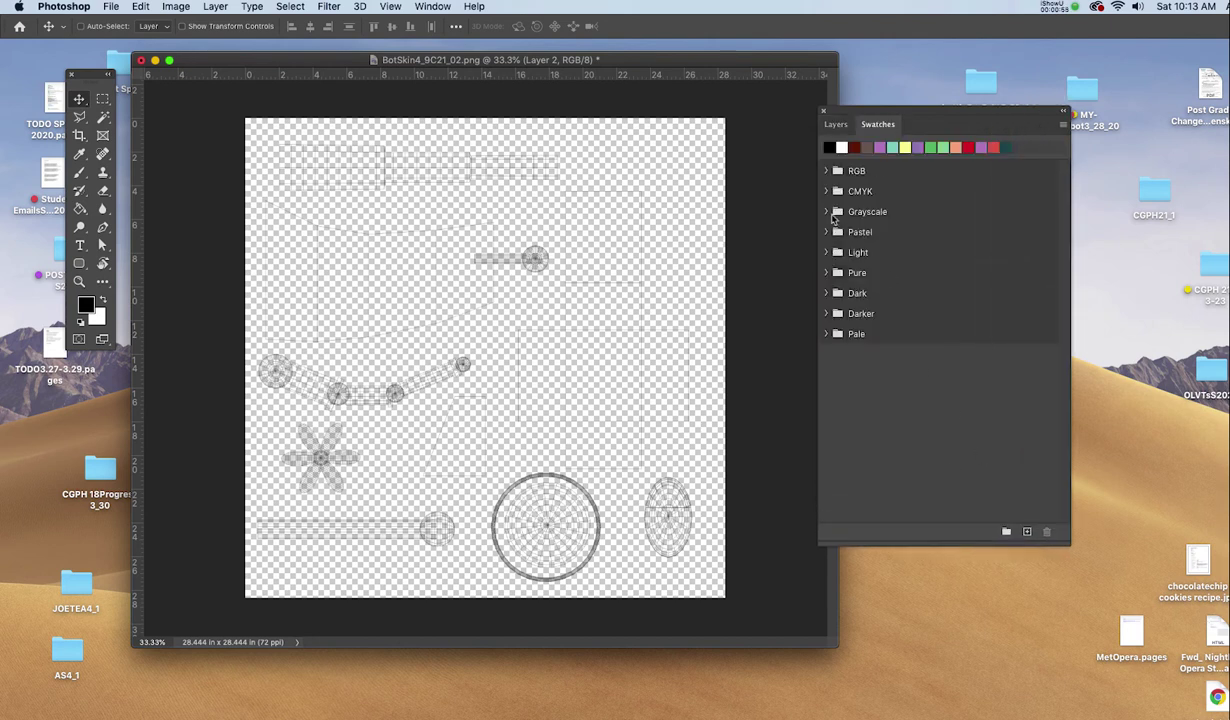
pyautogui.click(826, 212)
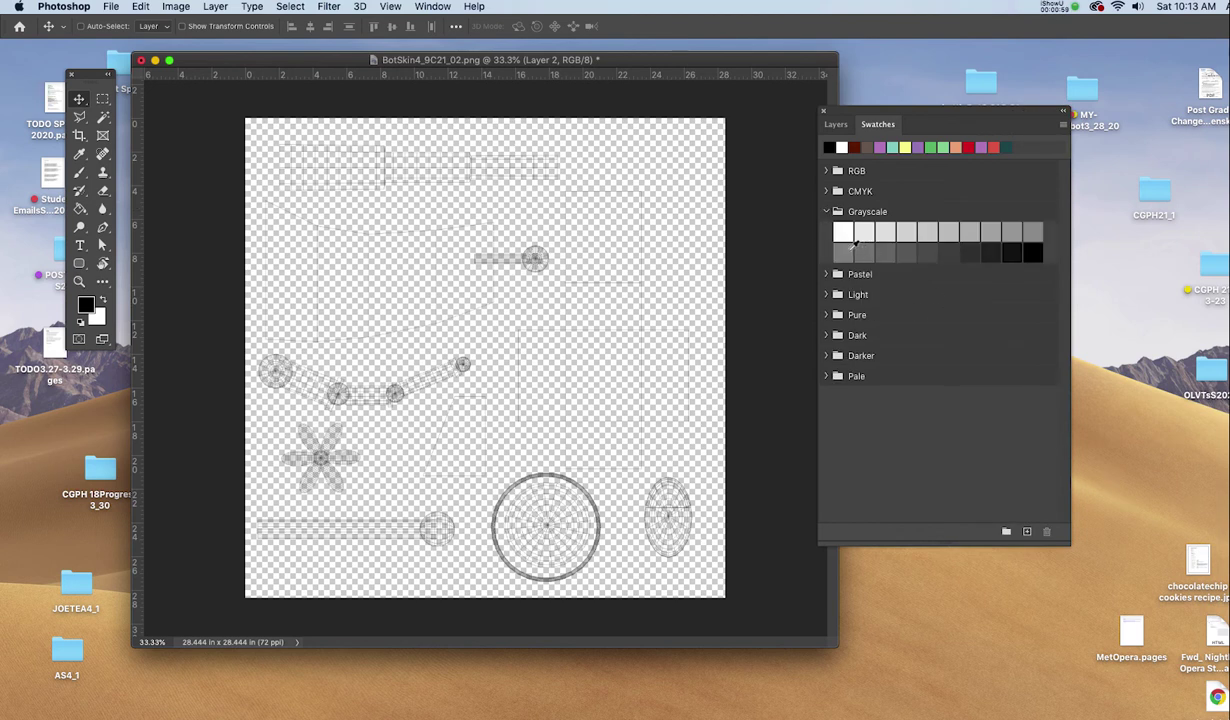
pyautogui.click(844, 250)
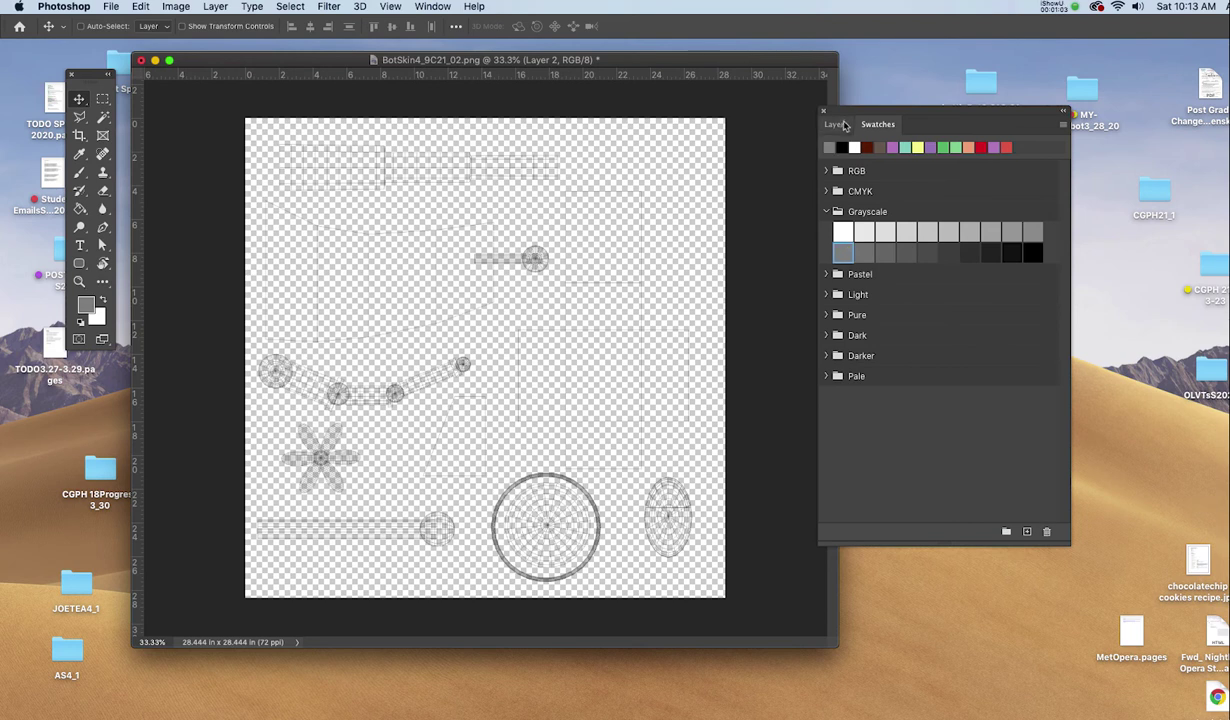
# - Fill Layer 2 with the mid-grey foreground colour and move it beneath the wireframe on Layer 1
pyautogui.click(835, 124)
pyautogui.click(919, 243)
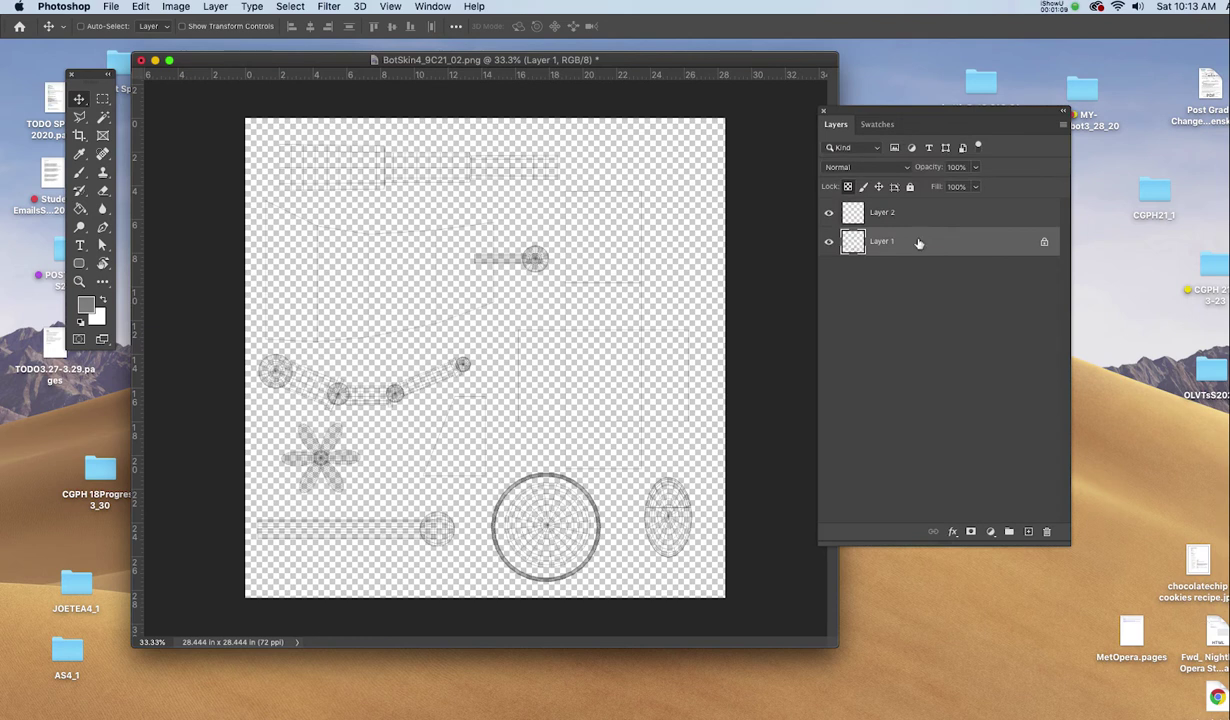
pyautogui.click(925, 216)
pyautogui.hotkey('alt', 'BackSpace')
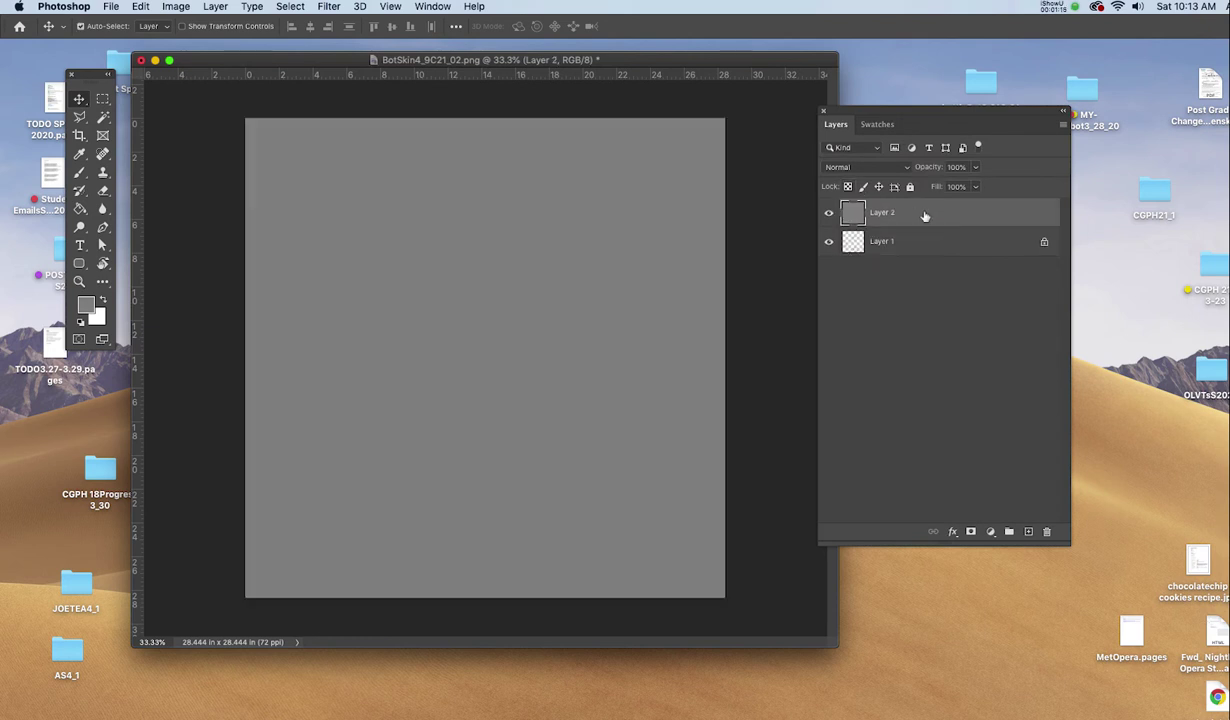
pyautogui.press('super+bracketleft')
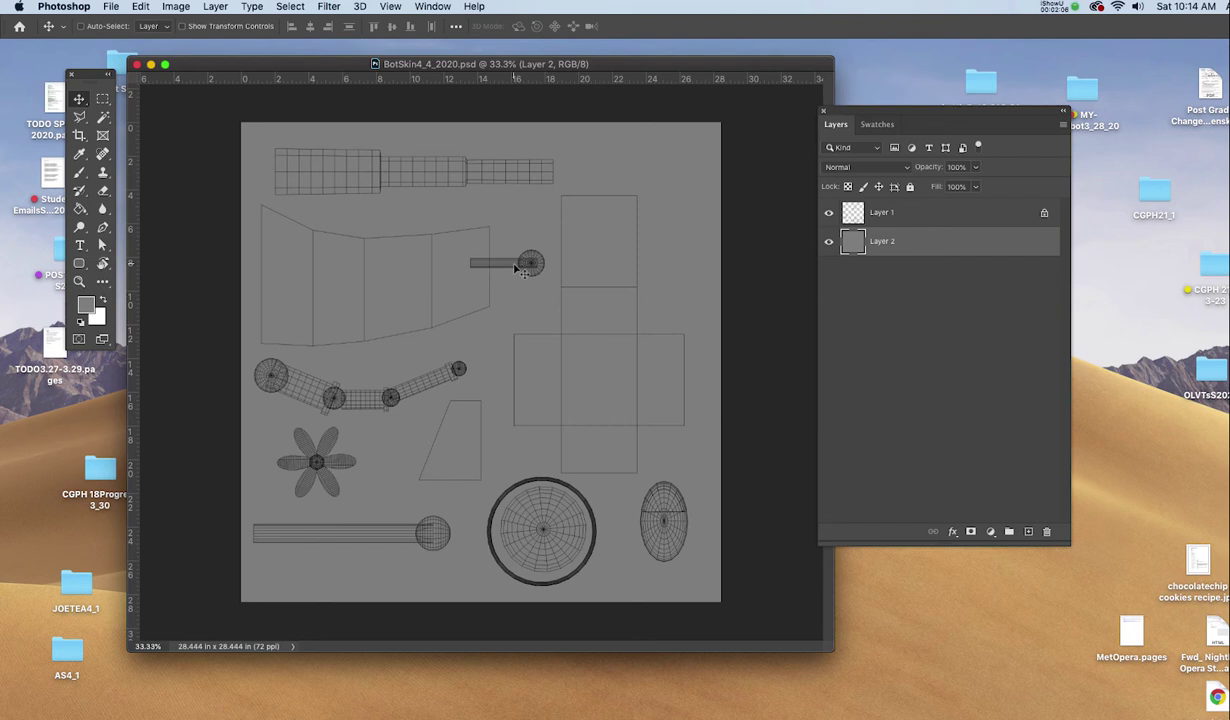
# - On a new layer above Layer 2, select a fixed 6 × 6 in square near the canvas centre, with the wireframe layer hidden
pyautogui.press('super+shift+n')
pyautogui.press('Return')
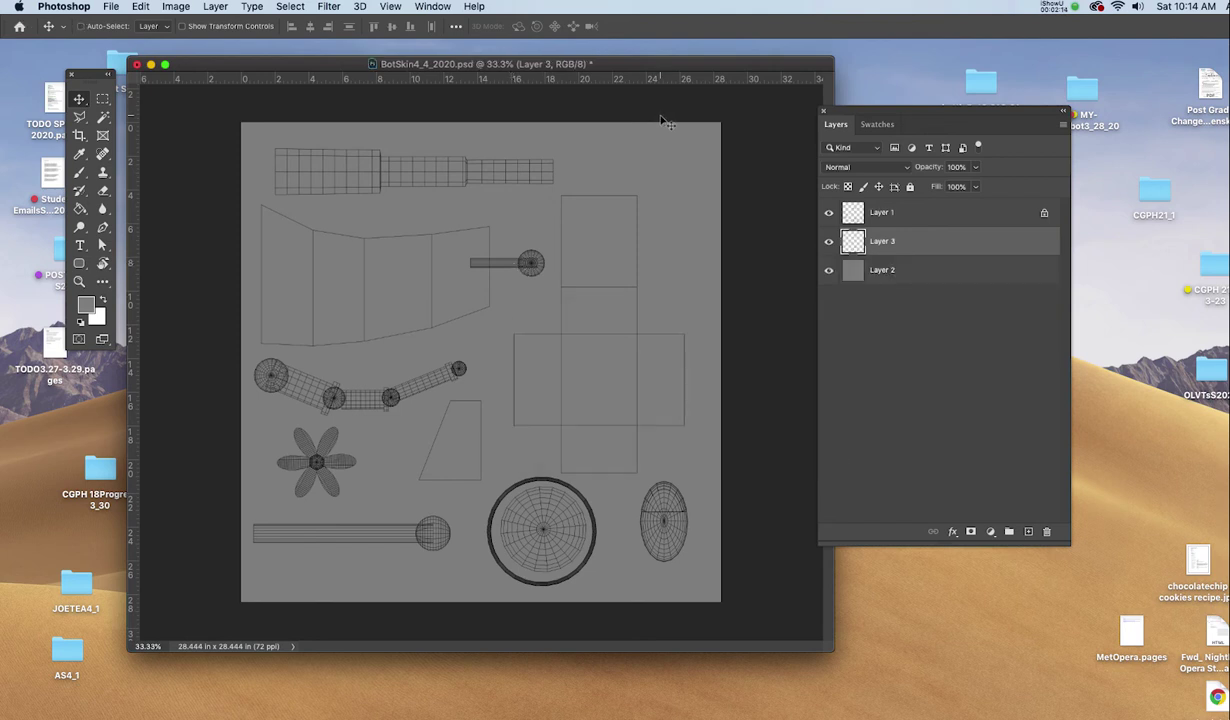
pyautogui.press('m')
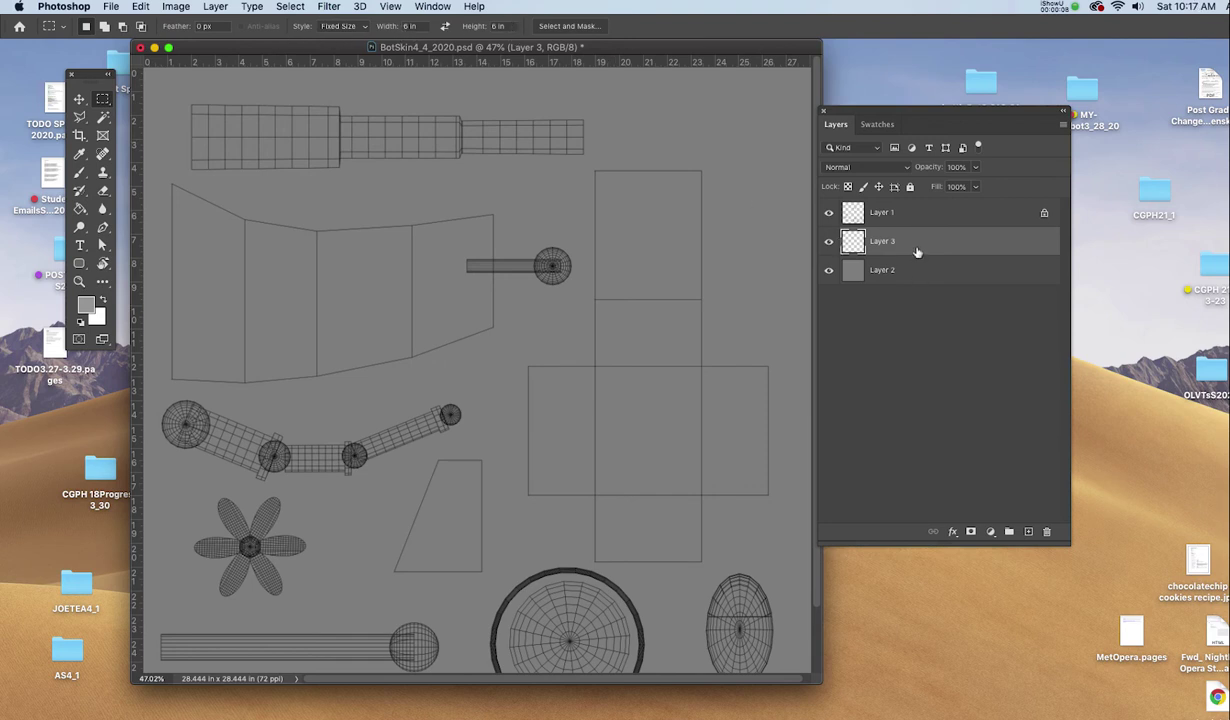
pyautogui.click(420, 276)
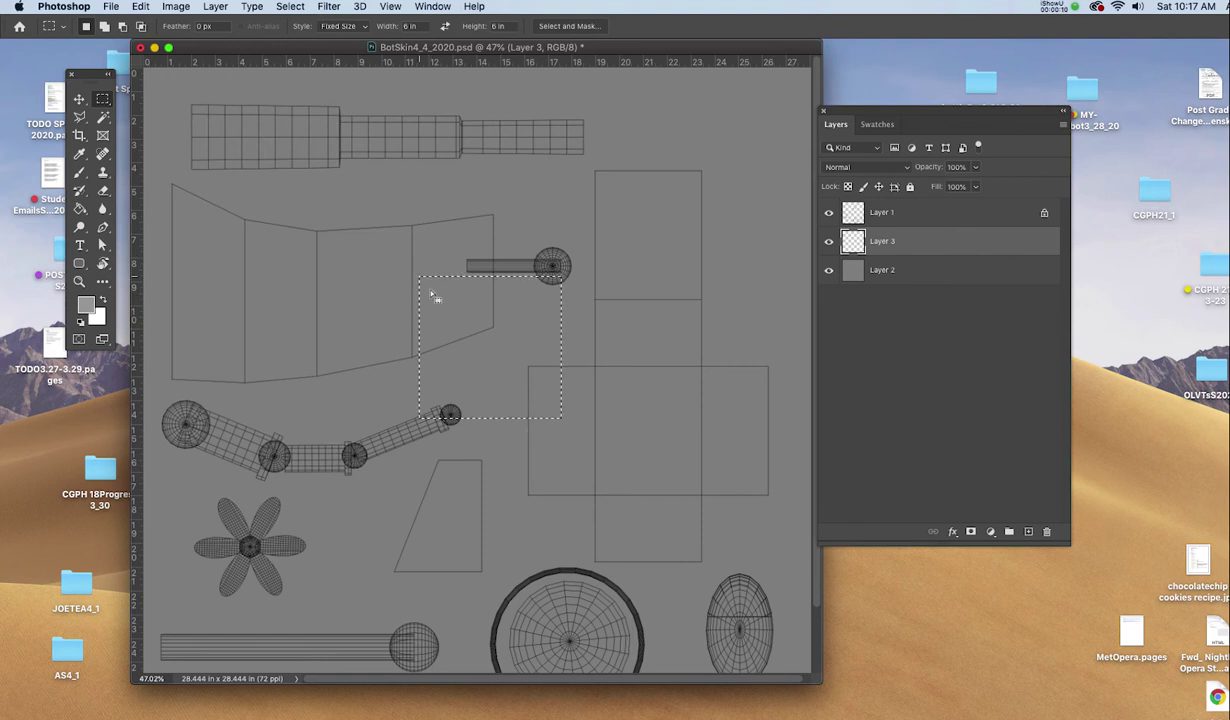
pyautogui.click(829, 213)
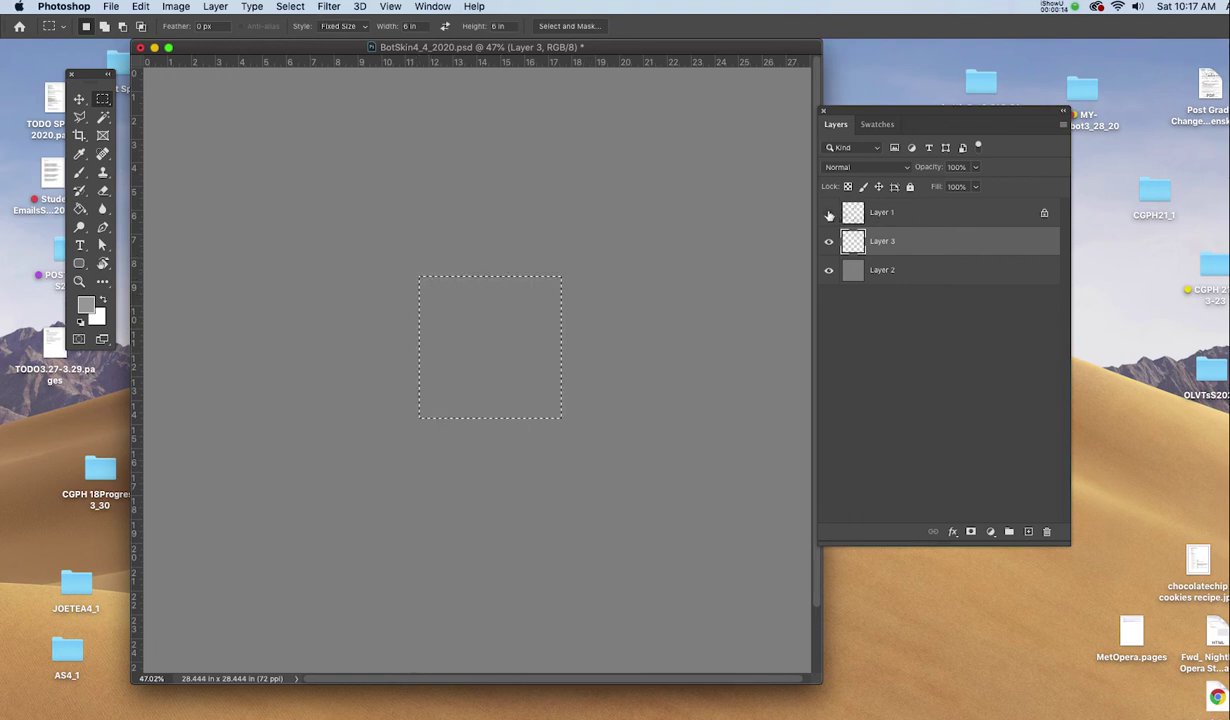
# - Fill the square selection with a lighter grey from the Grayscale swatches and save the document
pyautogui.click(879, 125)
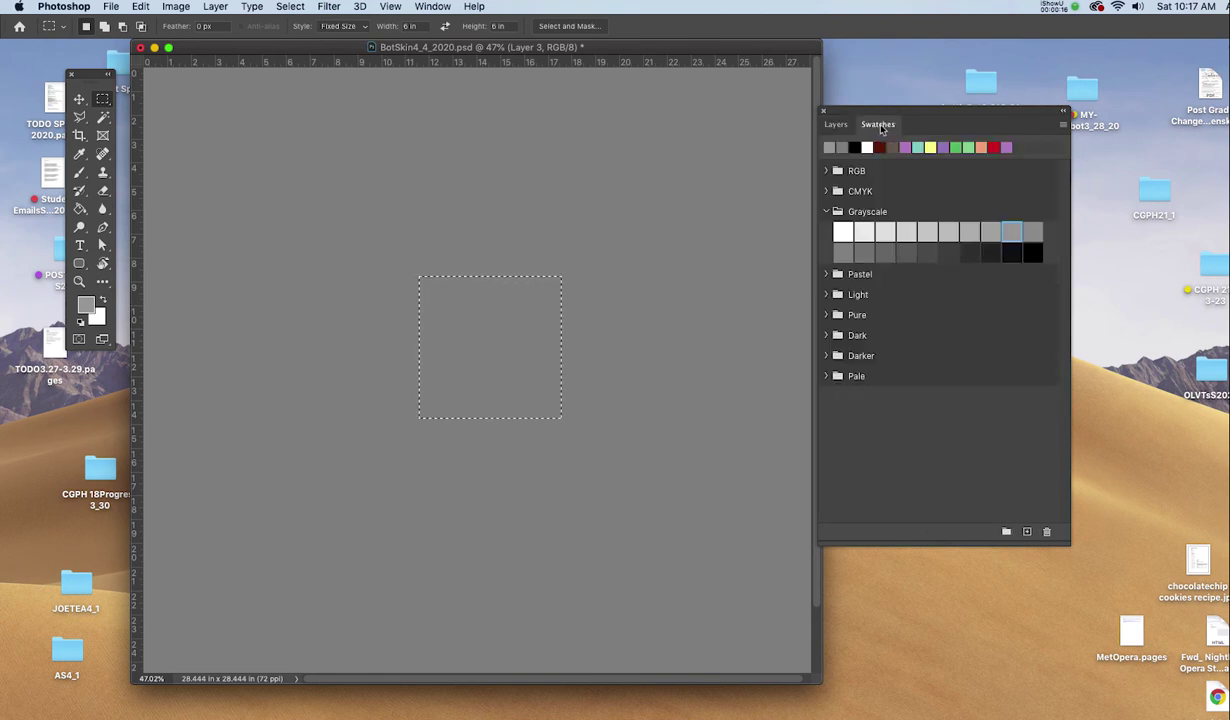
pyautogui.click(1012, 232)
pyautogui.hotkey('alt', 'BackSpace')
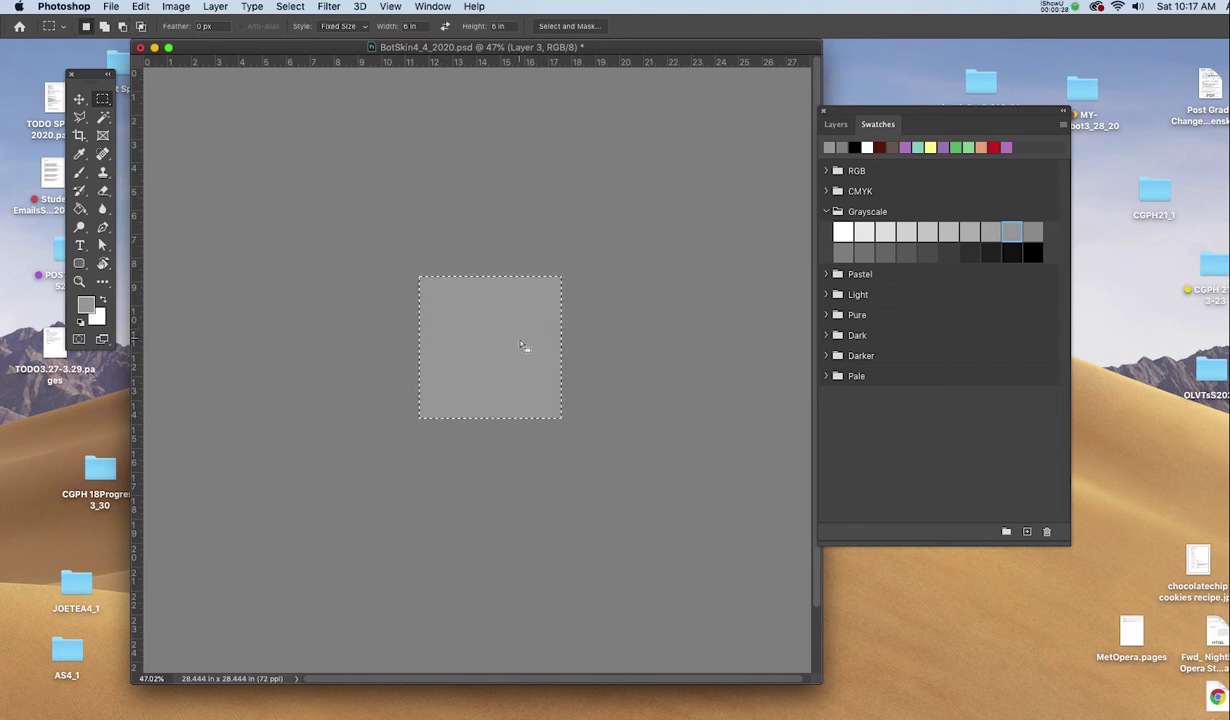
pyautogui.press('super+s')
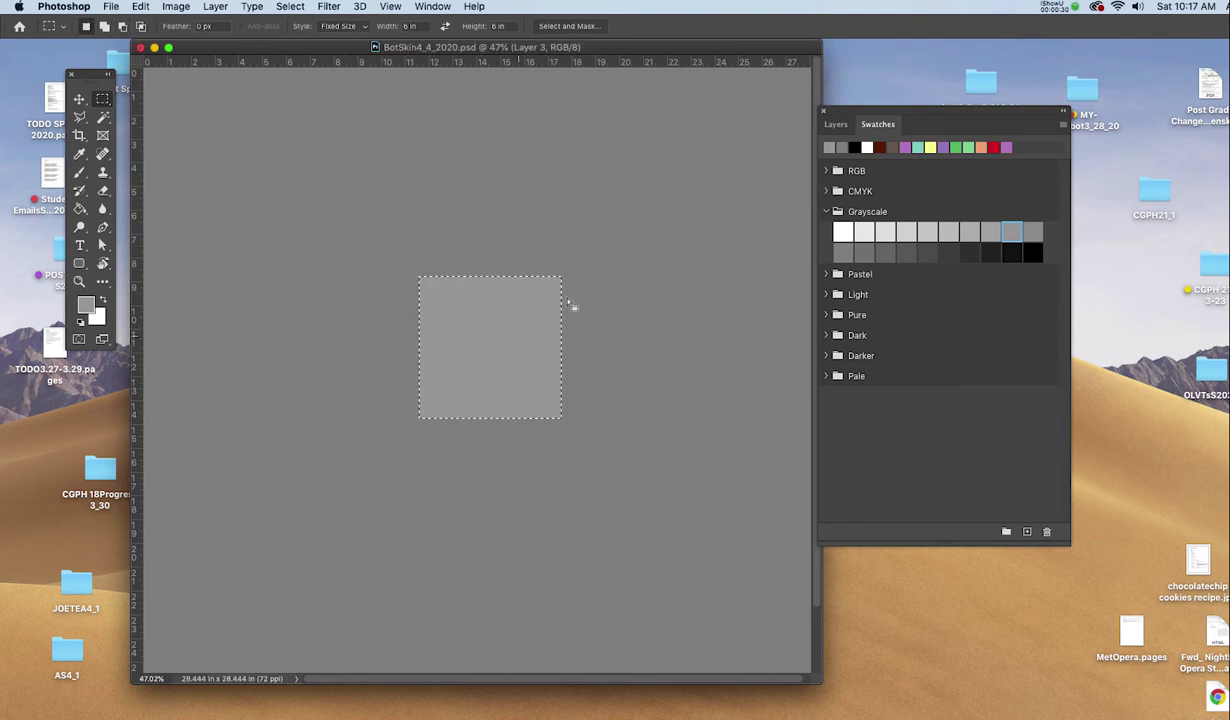
# - Open the layer style settings for Layer 3 and enable a Bevel & Emboss effect on the grey square
pyautogui.click(835, 124)
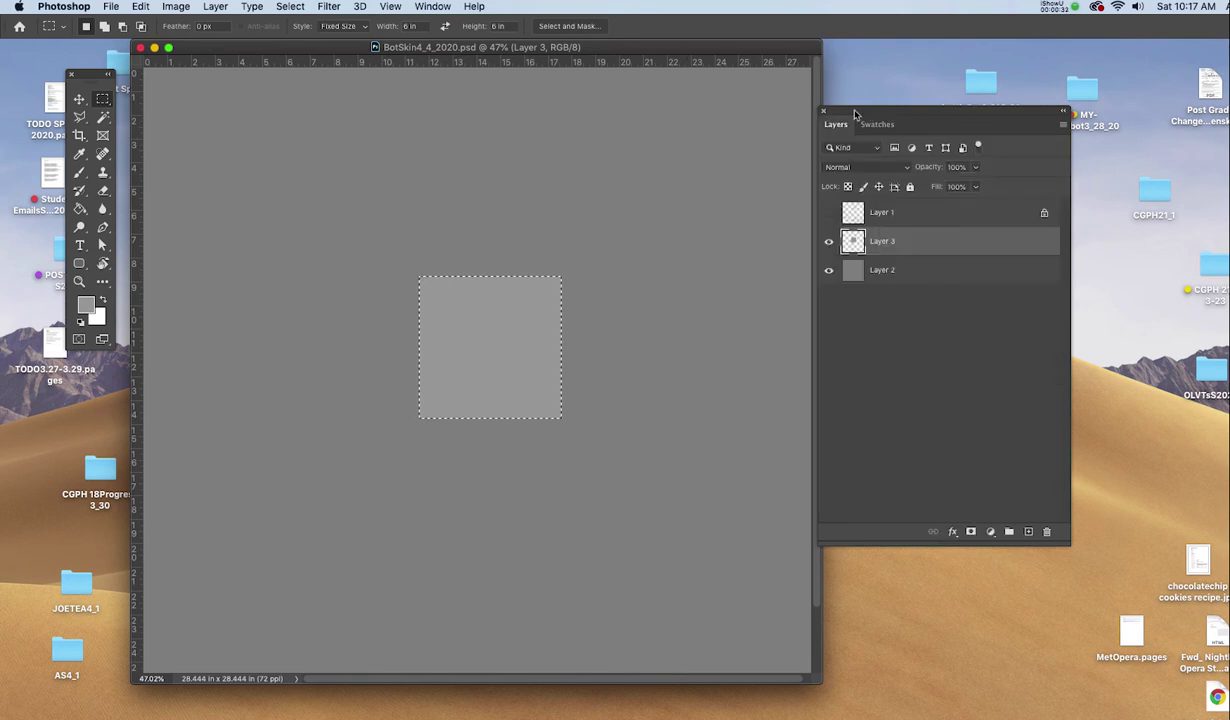
pyautogui.moveTo(836, 111); pyautogui.dragTo(762, 126)
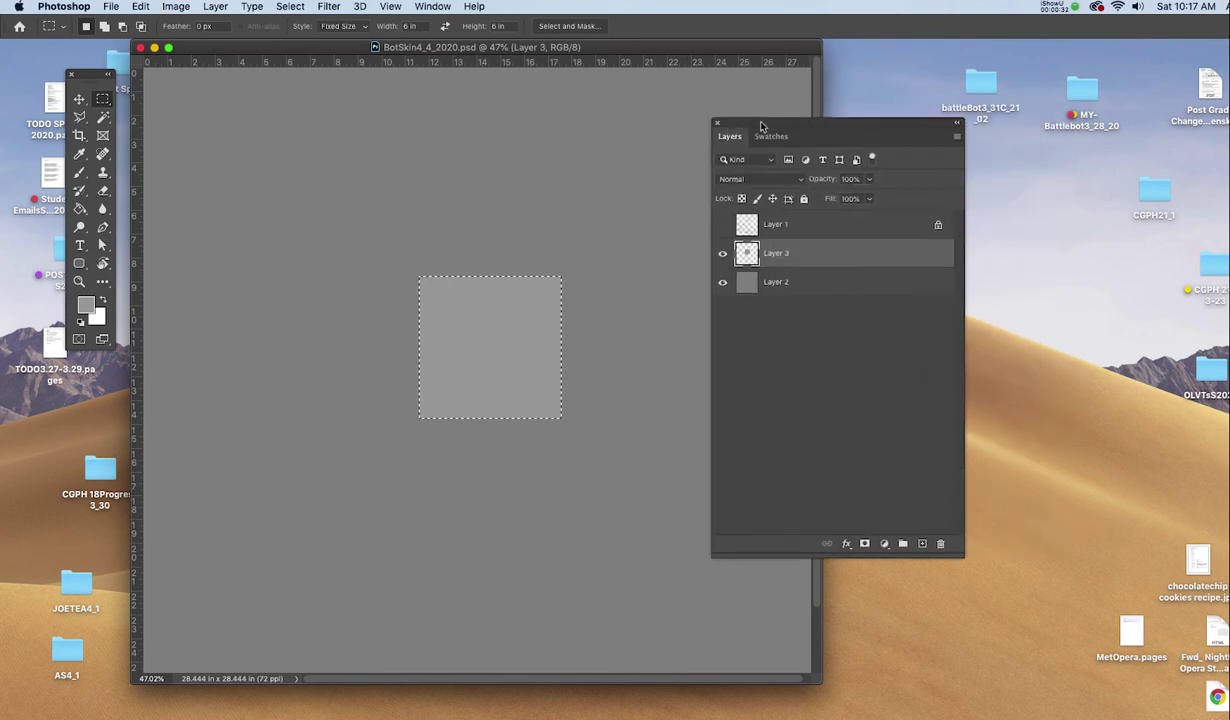
pyautogui.doubleClick(822, 259)
pyautogui.moveTo(248, 213); pyautogui.dragTo(830, 219)
pyautogui.click(638, 279)
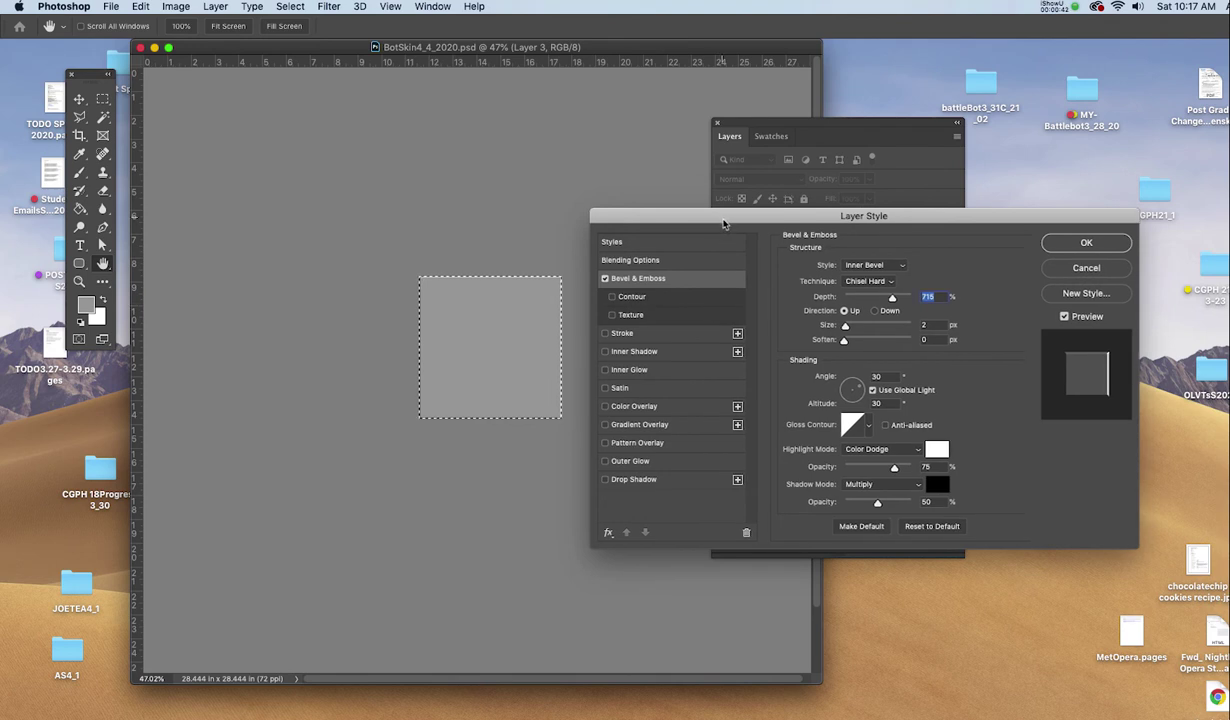
# - Set the bevel's depth to 700% and its size to 5 px, and apply the layer style
pyautogui.moveTo(688, 223); pyautogui.dragTo(682, 215)
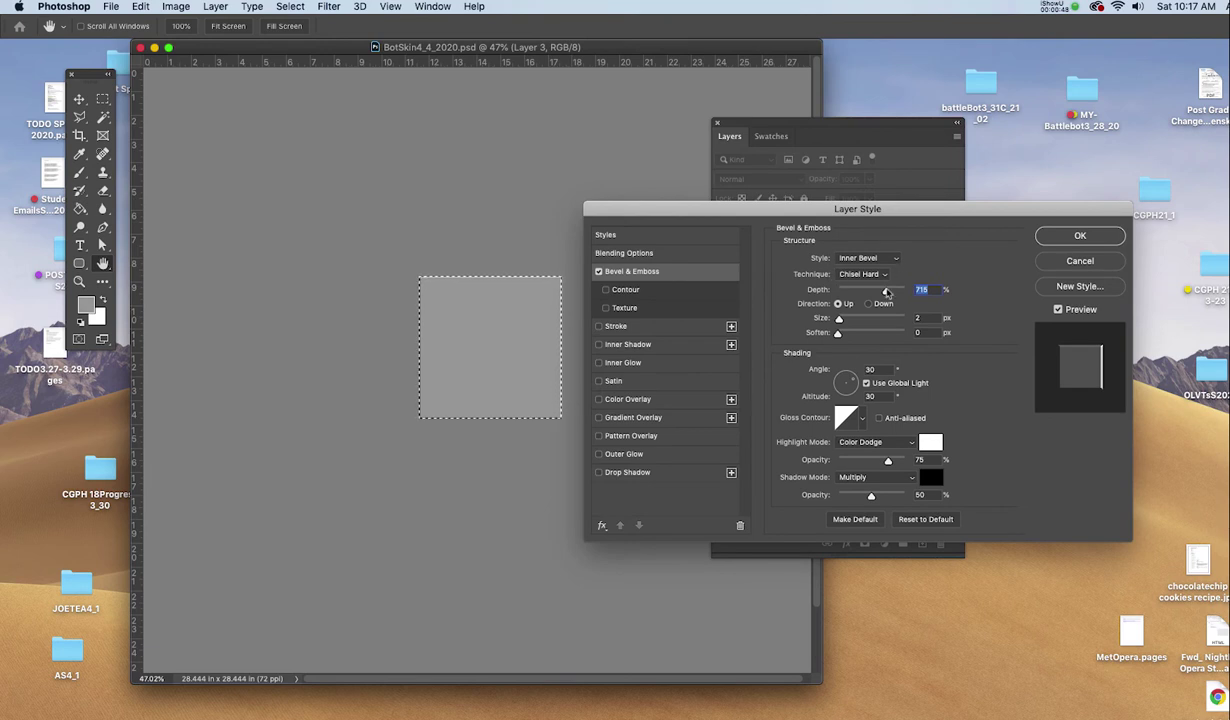
pyautogui.moveTo(885, 291); pyautogui.dragTo(890, 291)
pyautogui.write('700')
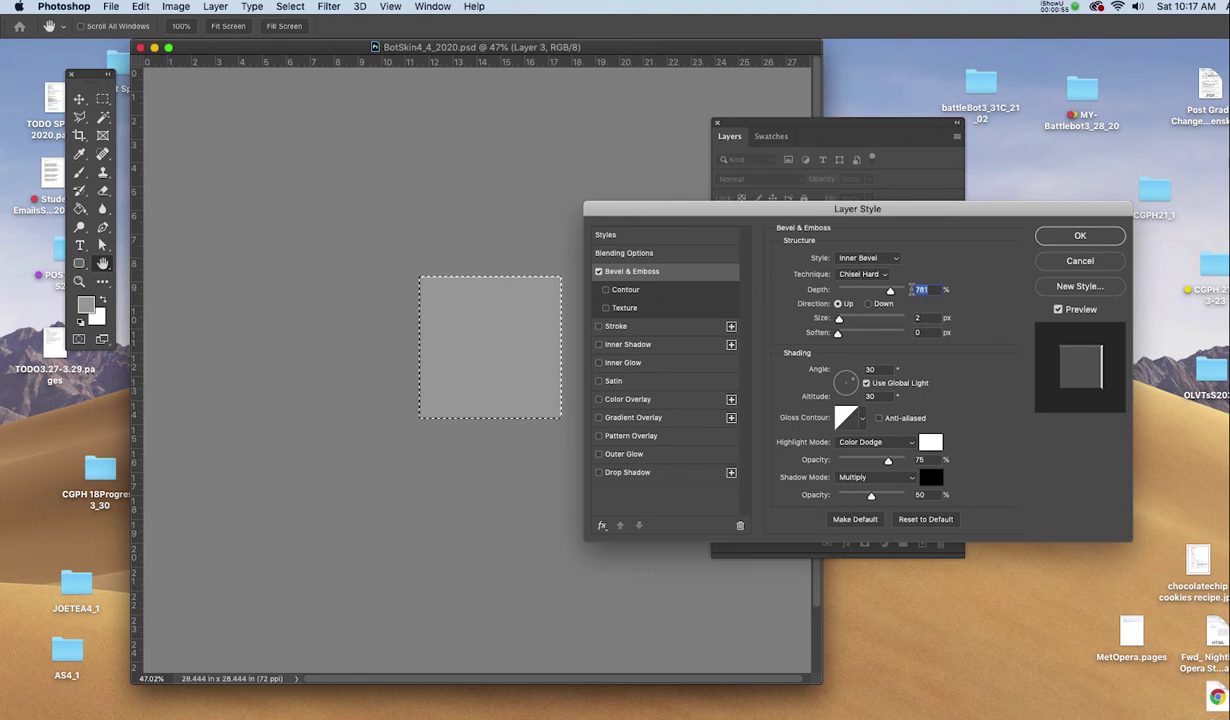
pyautogui.press('Tab')
pyautogui.write('10')
pyautogui.press('Tab')
pyautogui.doubleClick(914, 311)
pyautogui.write('5')
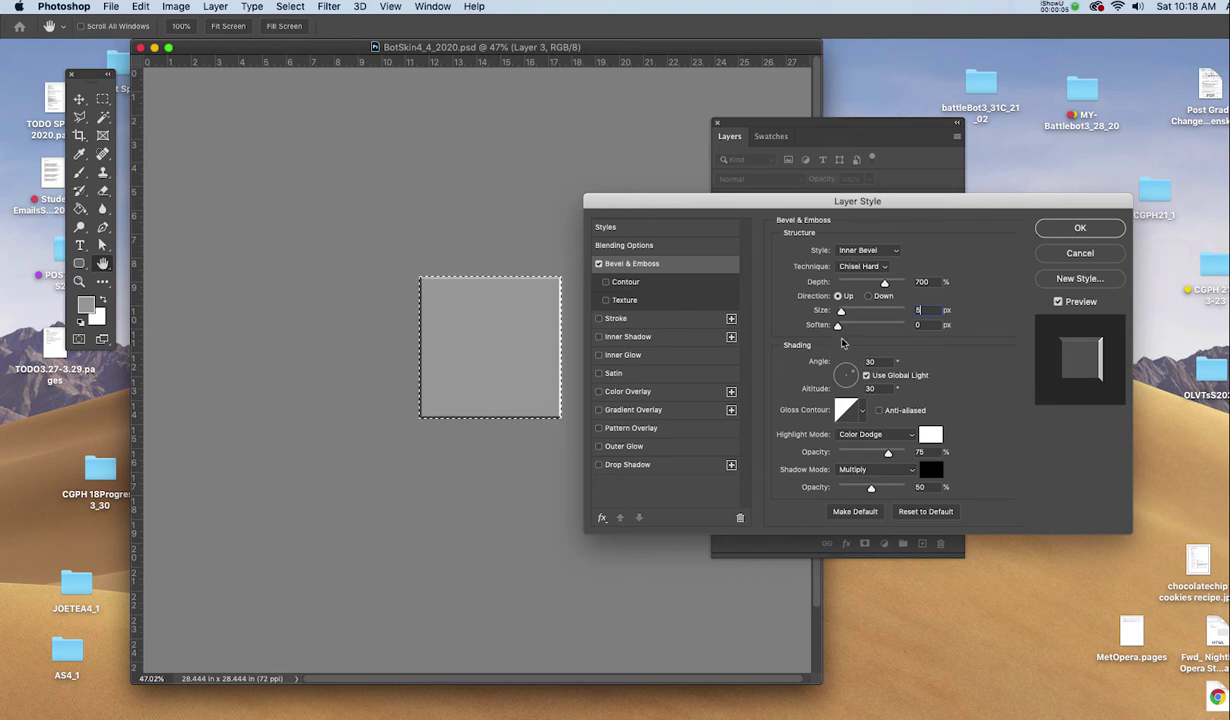
pyautogui.click(1046, 230)
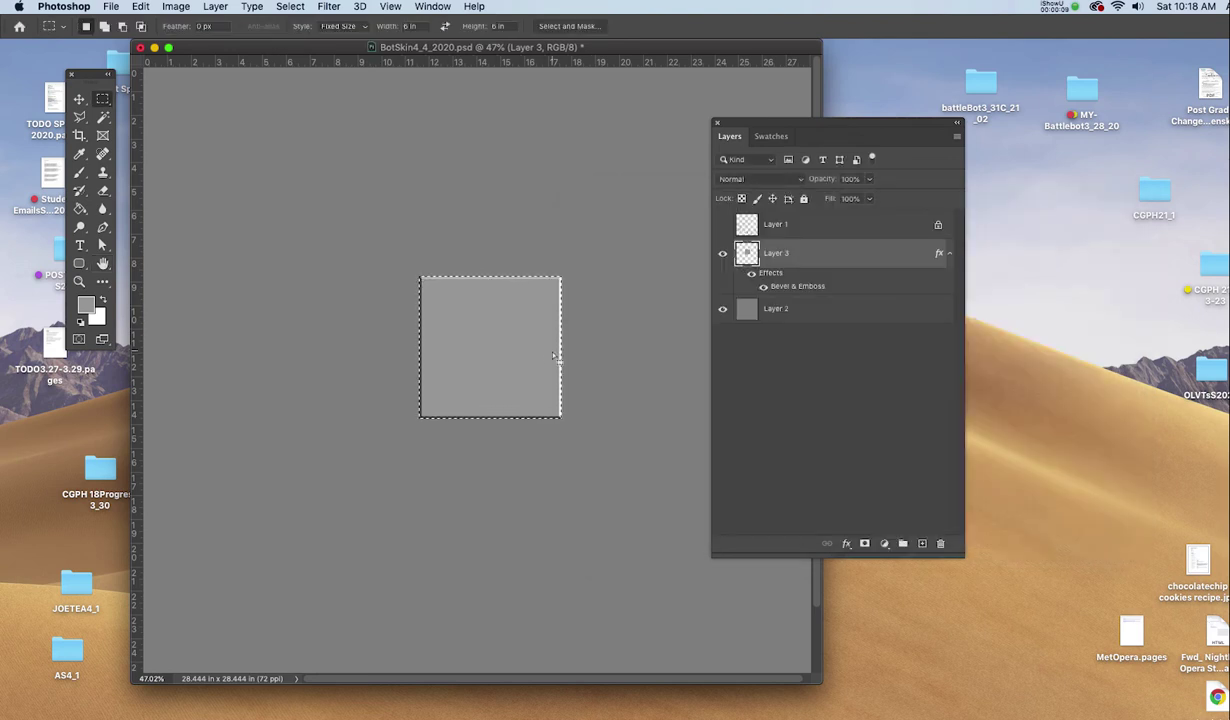
# - Shrink the square selection to 80% width and height about its centre, leaving the beveled square itself unscaled
pyautogui.rightClick(496, 341)
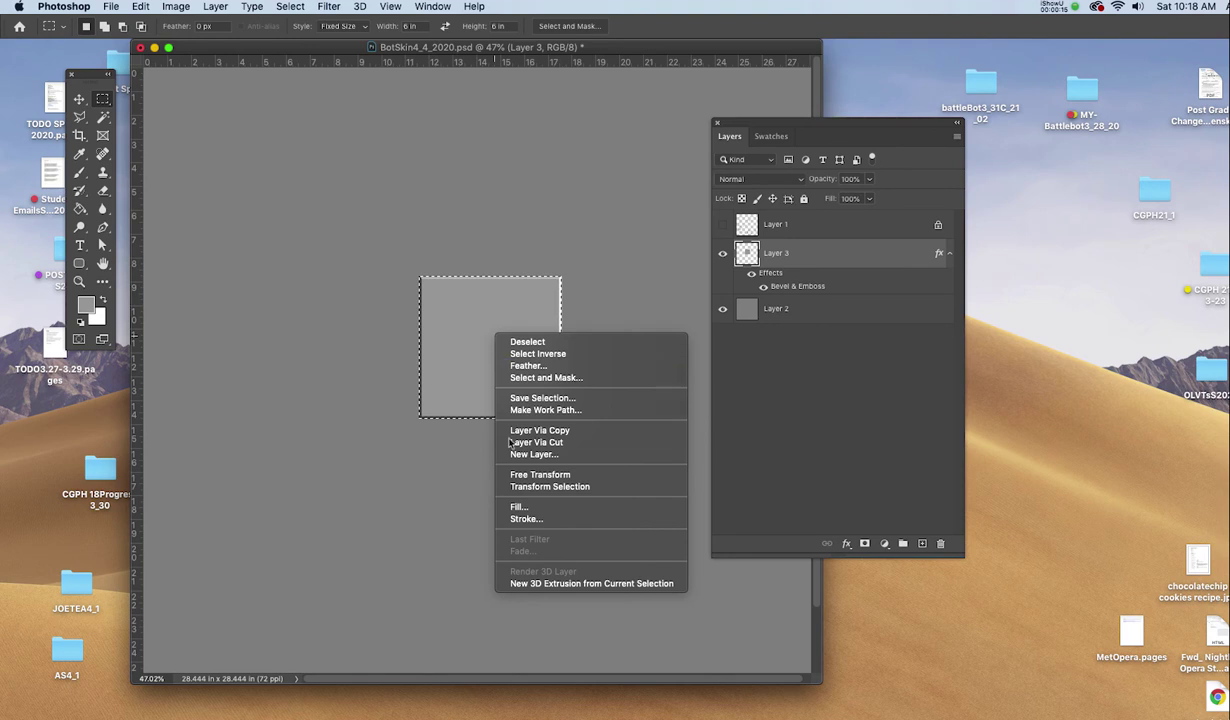
pyautogui.click(555, 486)
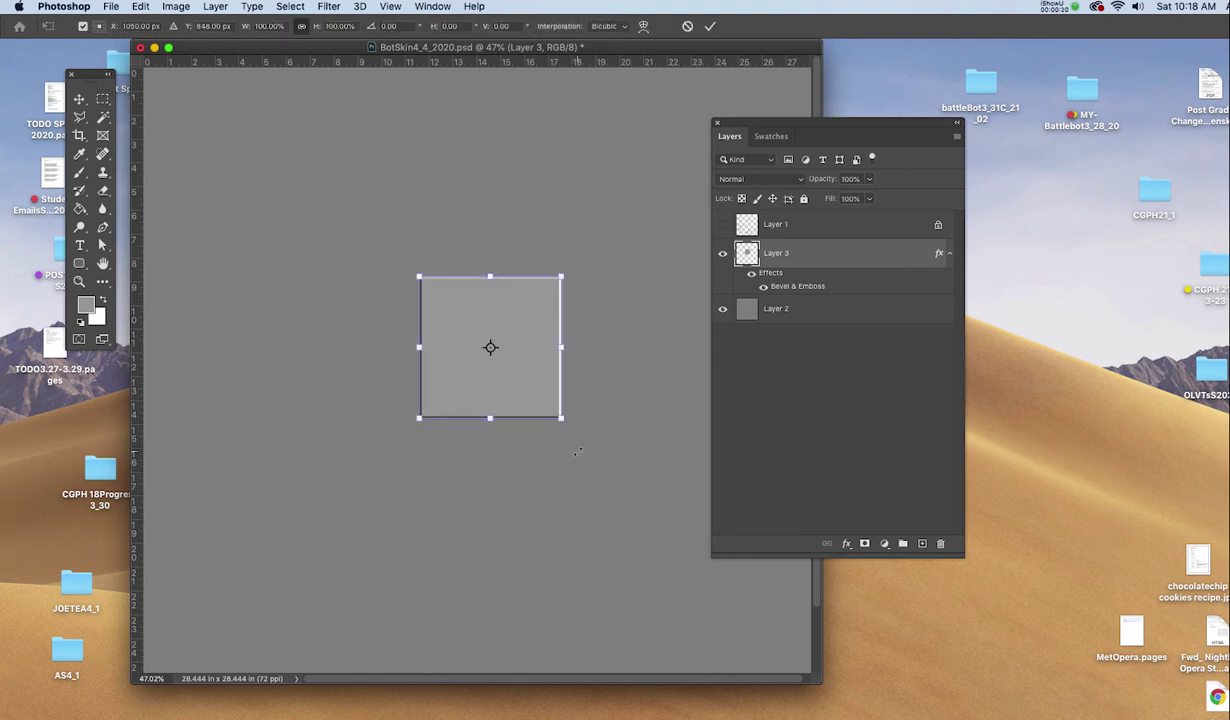
pyautogui.moveTo(561, 418); pyautogui.dragTo(550, 409)
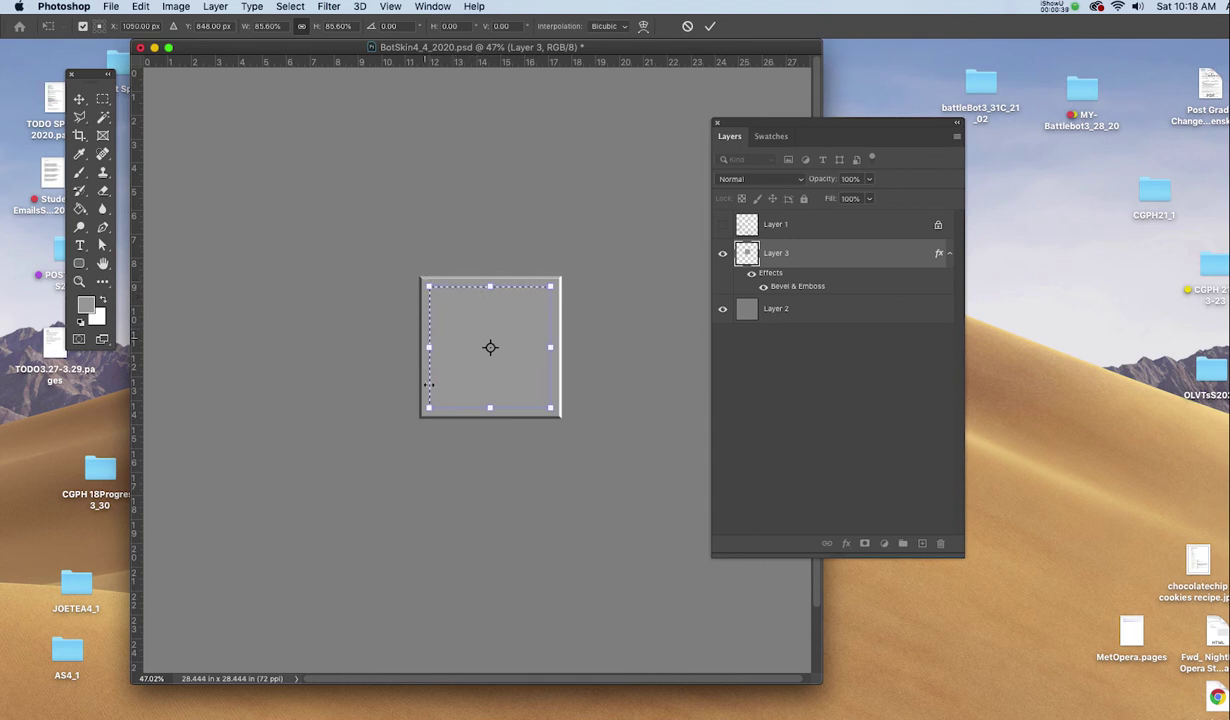
pyautogui.moveTo(541, 418); pyautogui.dragTo(539, 416)
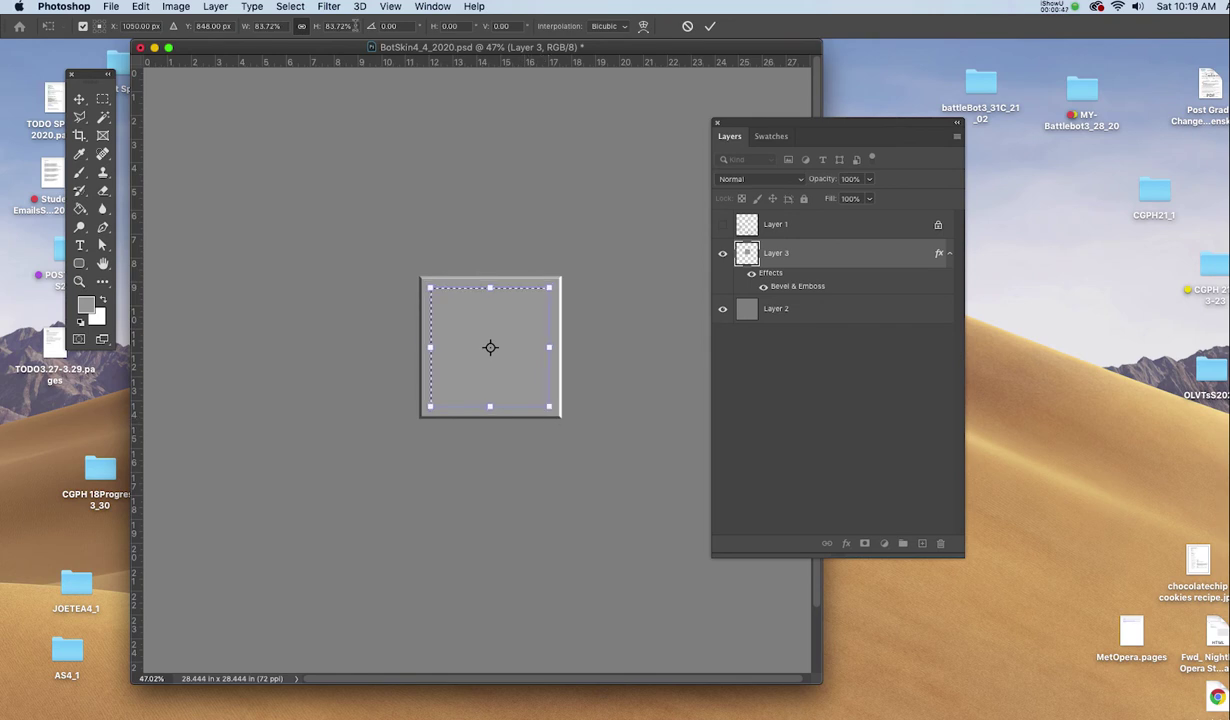
pyautogui.click(321, 22)
pyautogui.write('80')
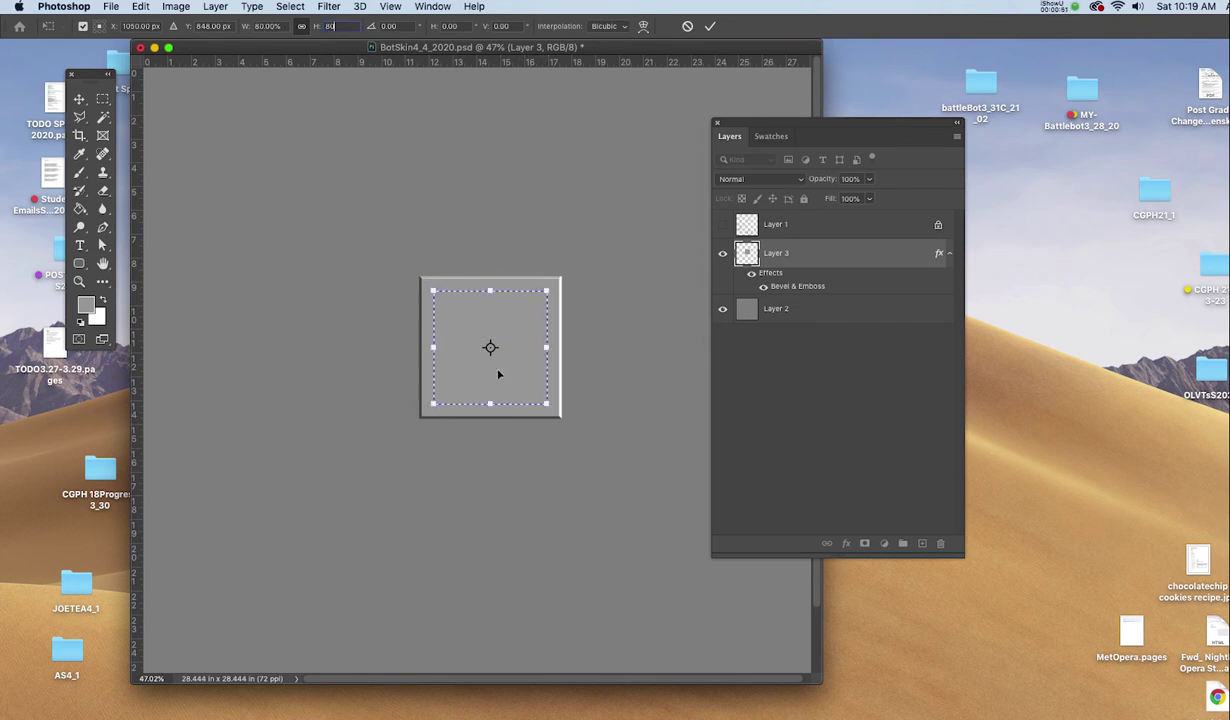
pyautogui.press('Return')
pyautogui.press('Return')
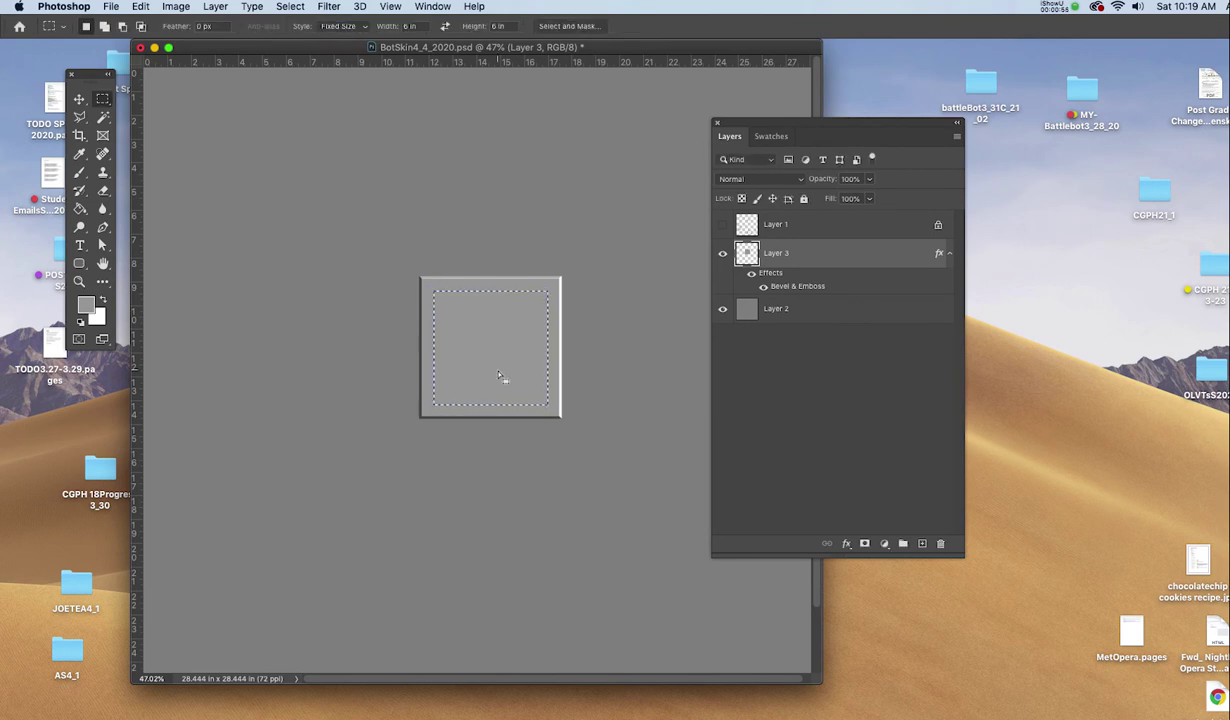
# - Enlarge the view of the beveled square and switch the document to full-screen mode
pyautogui.press('super+equal')
pyautogui.press('f')
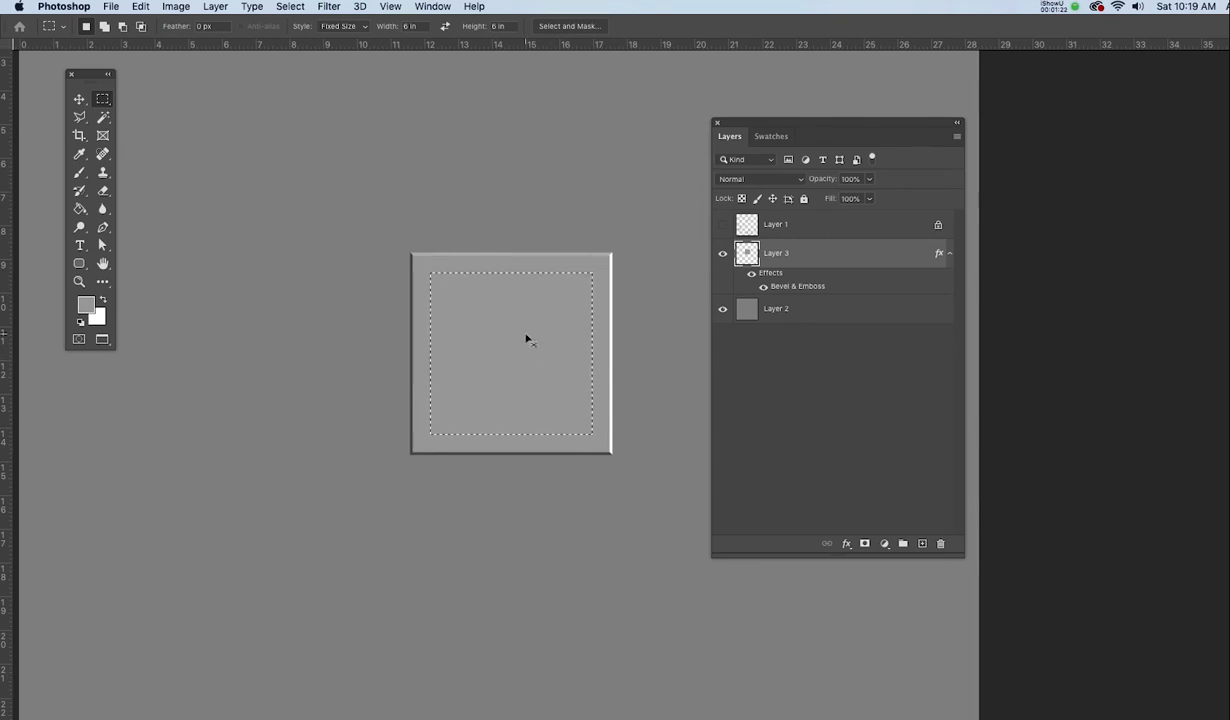
# - Copy the selected inner area of the beveled square onto a new layer above it
pyautogui.press('super+j')
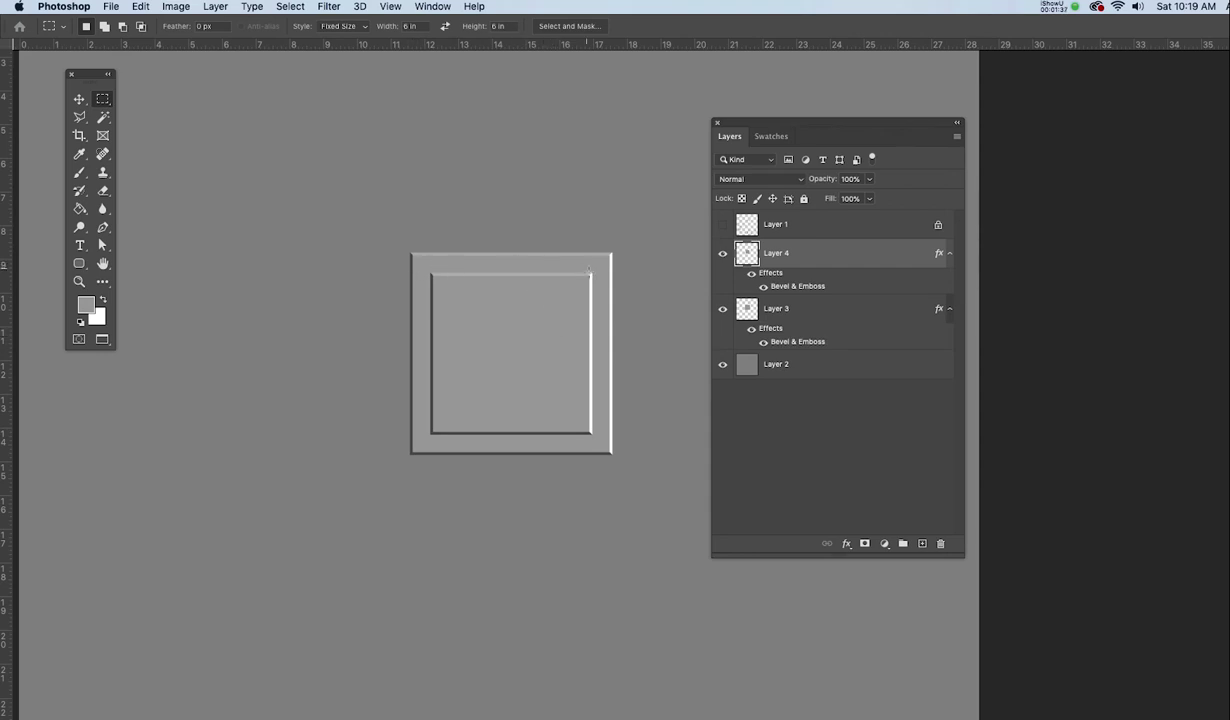
pyautogui.press('super+equal')
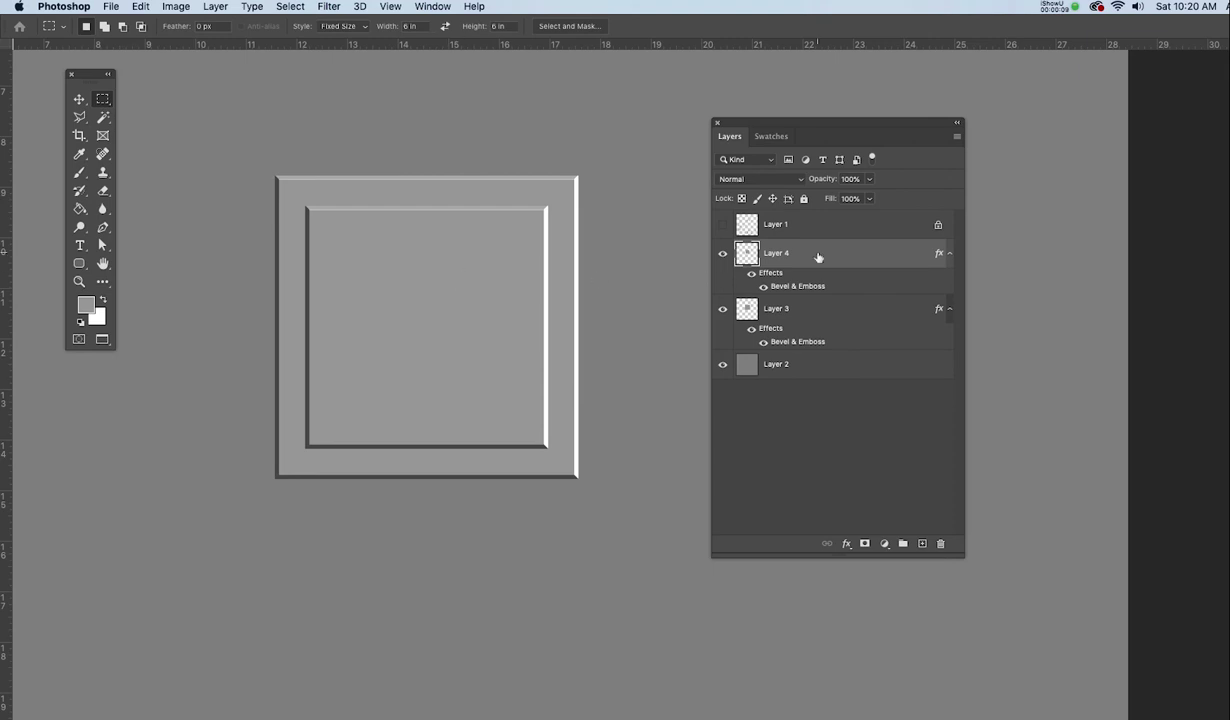
# - Duplicate the inner square's layer and clear all pixels from the duplicate, keeping its Bevel & Emboss effect
pyautogui.press('super+j')
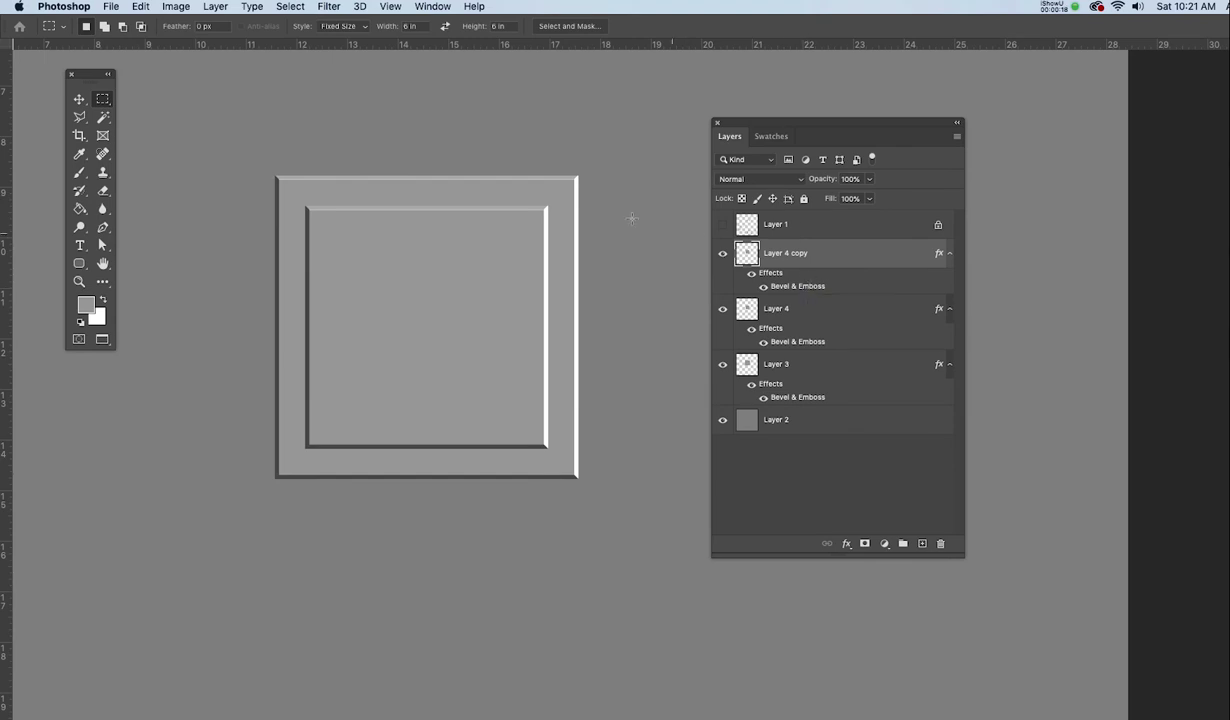
pyautogui.click(290, 7)
pyautogui.click(297, 26)
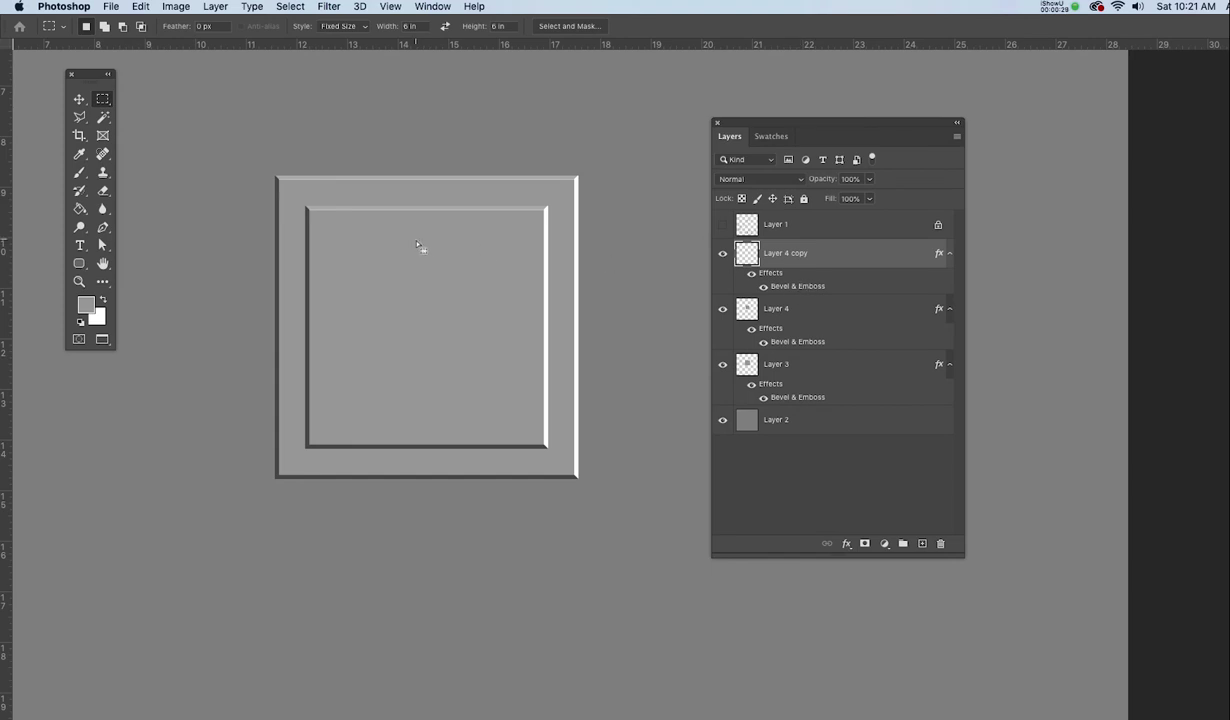
# - Switch to the Brush tool and set the round brush's hardness to 100%
pyautogui.press('b')
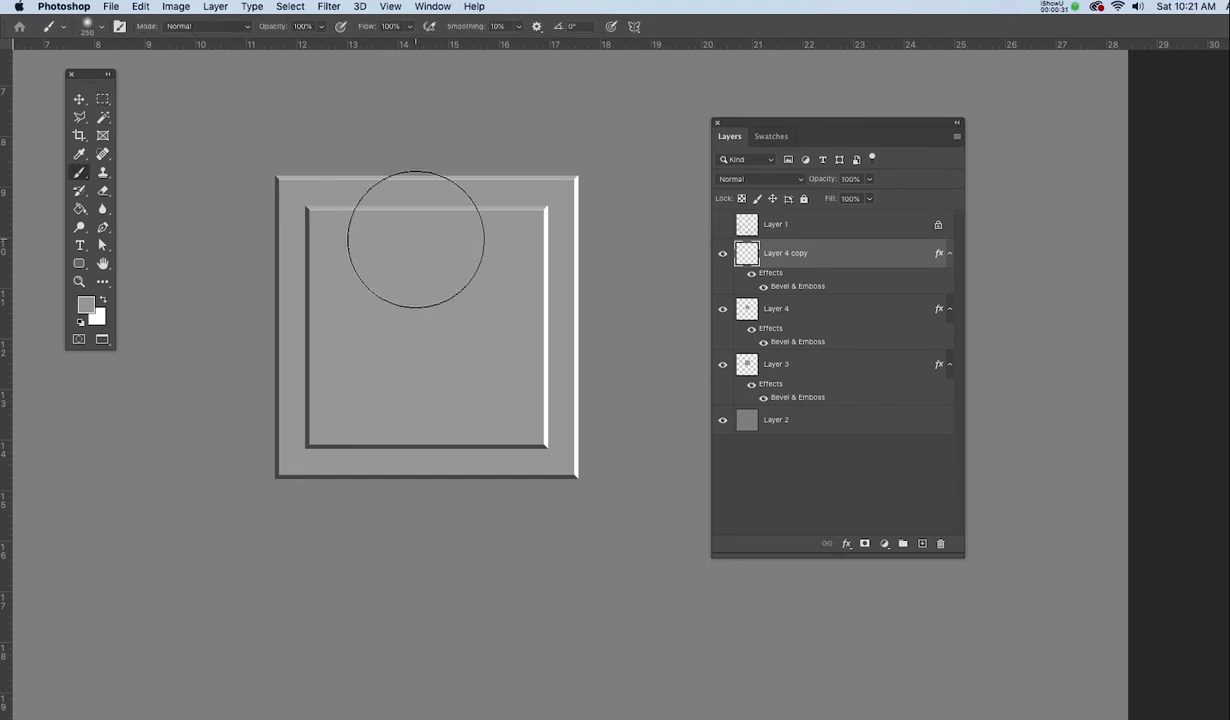
pyautogui.rightClick(440, 252)
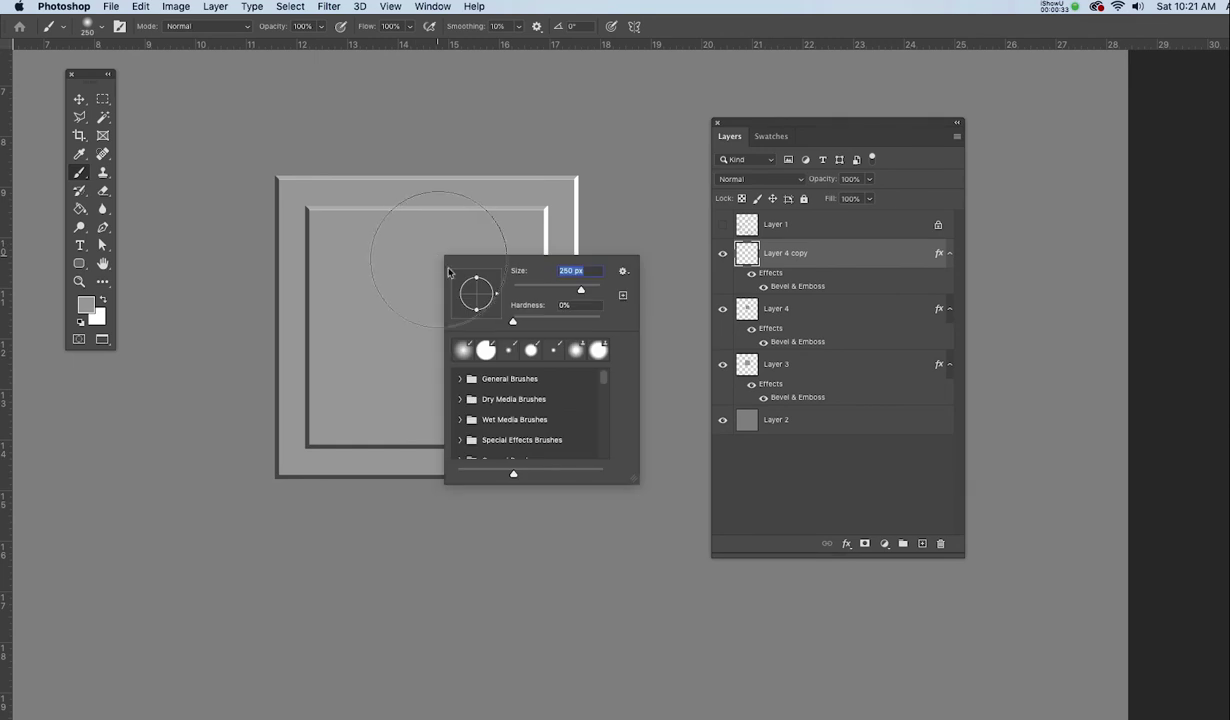
pyautogui.moveTo(513, 322); pyautogui.dragTo(604, 325)
pyautogui.press('Return')
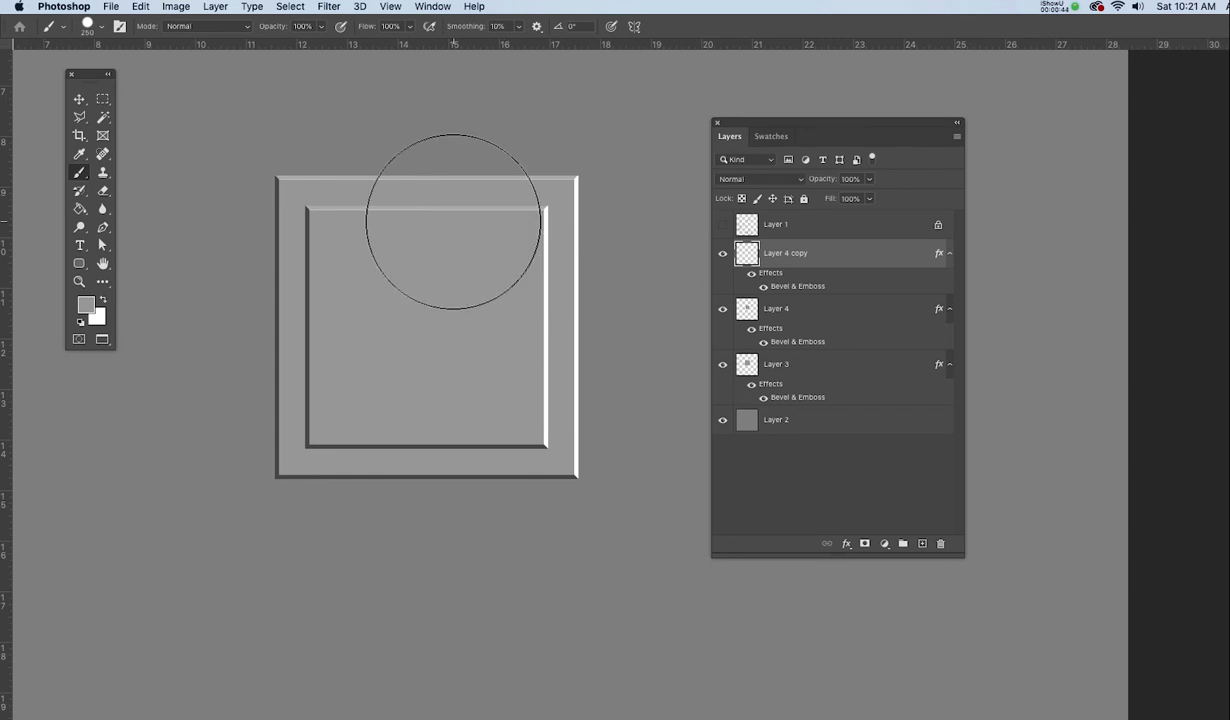
pyautogui.rightClick(453, 220)
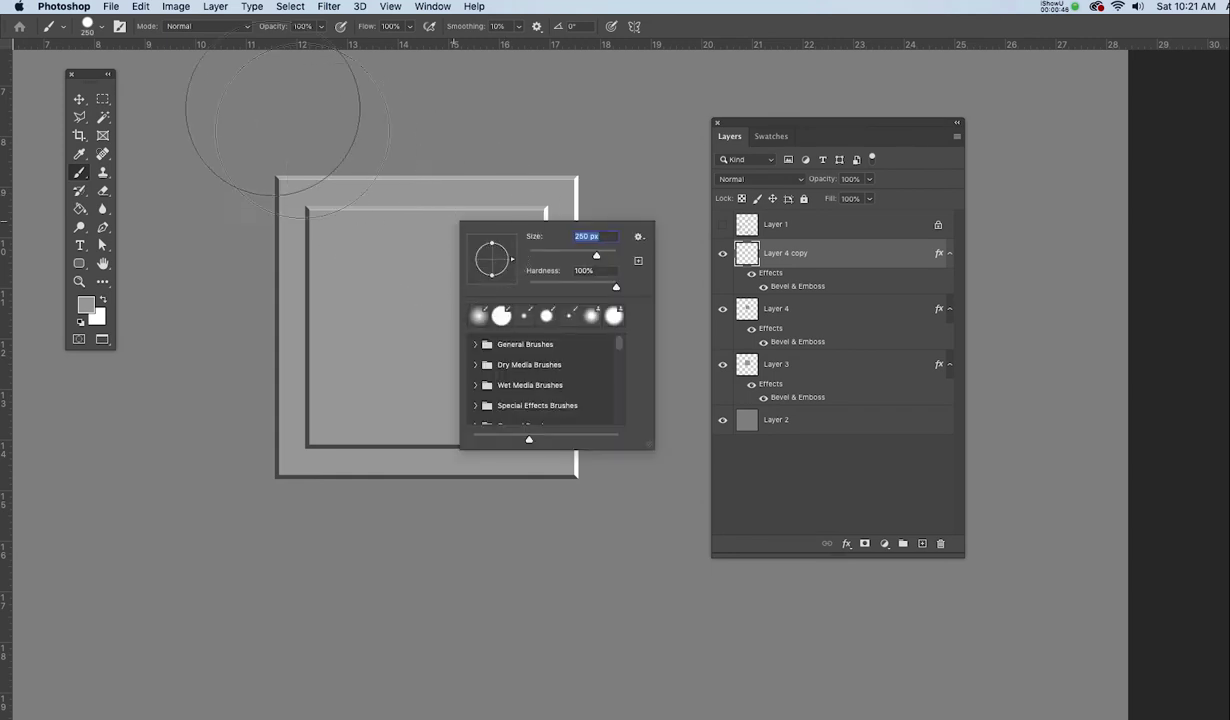
pyautogui.click(106, 32)
pyautogui.click(106, 32)
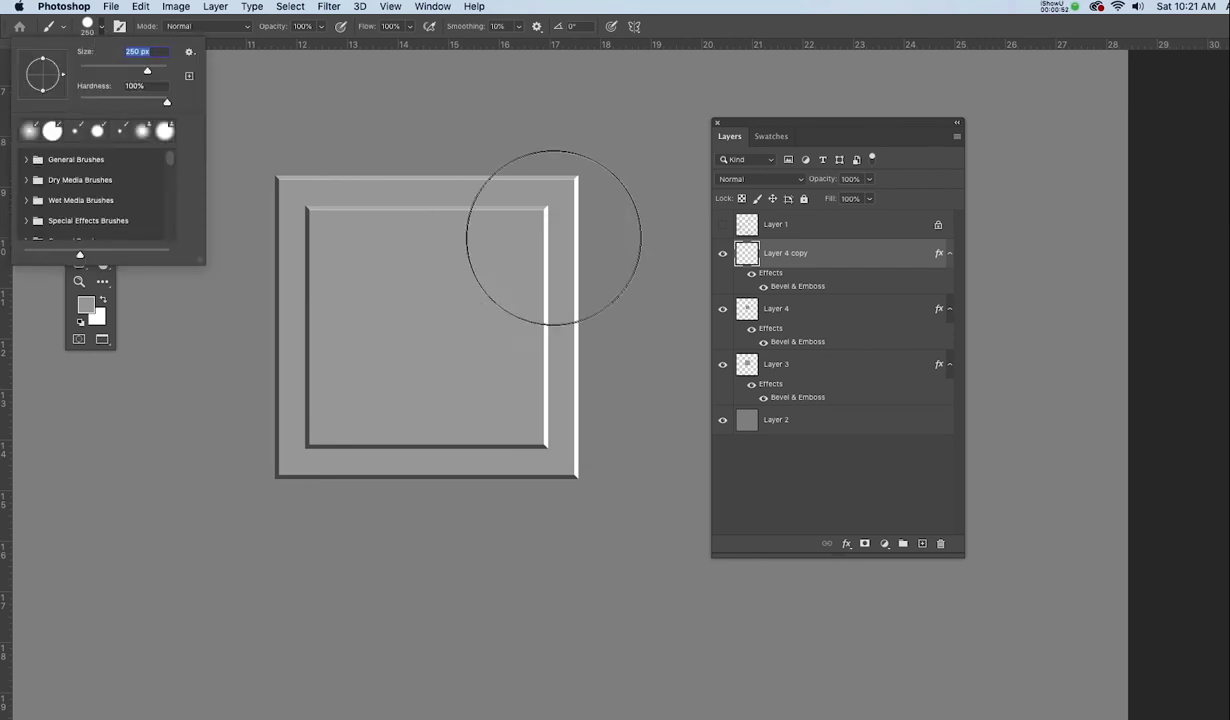
pyautogui.press('Return')
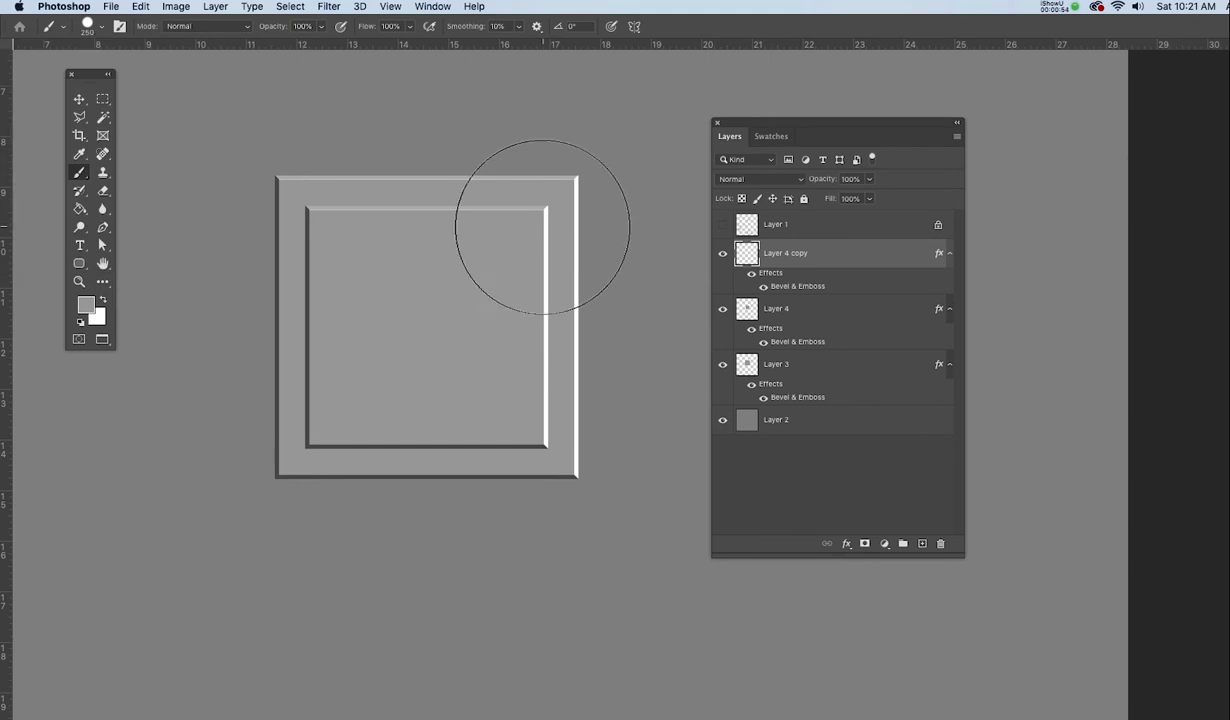
# - Reduce the brush size to 15 px and paint one rivet in the upper-right corner of the panel's border
pyautogui.press('[')
pyautogui.press('[')
pyautogui.press('[')
pyautogui.press('[')
pyautogui.press('[')
pyautogui.press('[')
pyautogui.press('[')
pyautogui.press('[')
pyautogui.press('[')
pyautogui.press('[')
pyautogui.press('[')
pyautogui.press('[')
pyautogui.press('[')
pyautogui.press('[')
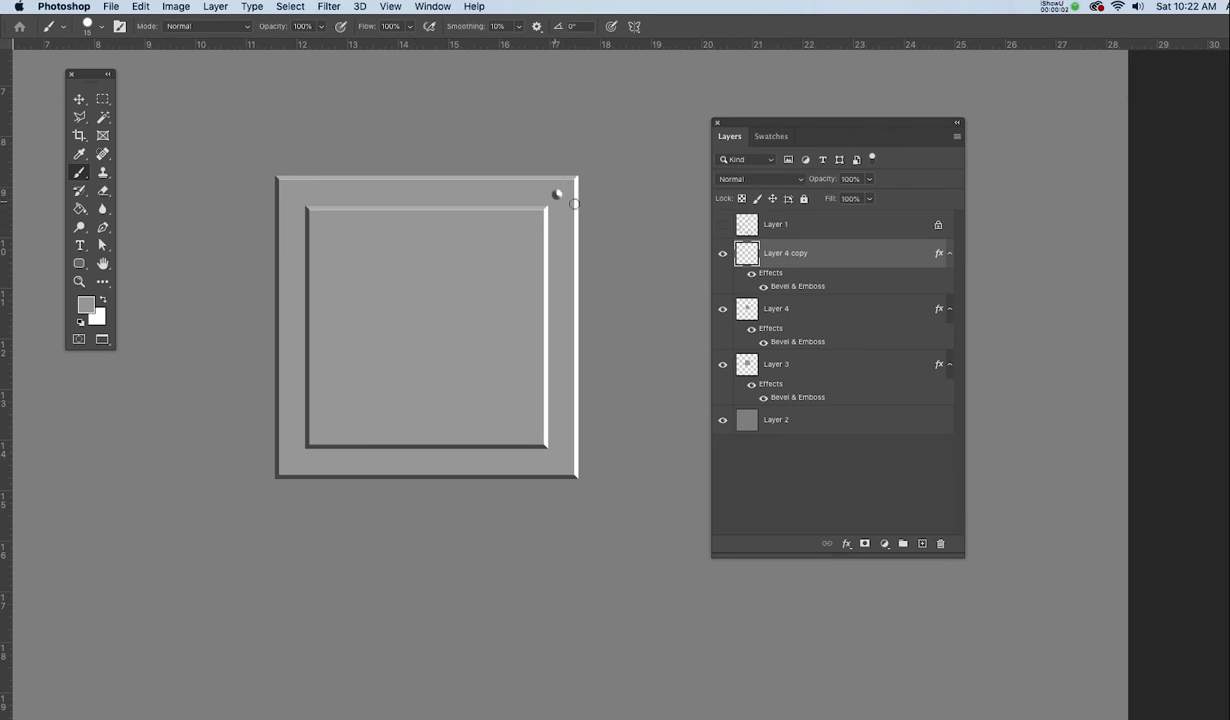
# - Add an Outer Glow effect to the rivet layer, Layer 4 copy, and set the glow colour to black
pyautogui.press('super+plus')
pyautogui.moveTo(406, 178); pyautogui.dragTo(511, 546)
pyautogui.scroll(5, 505, 500)
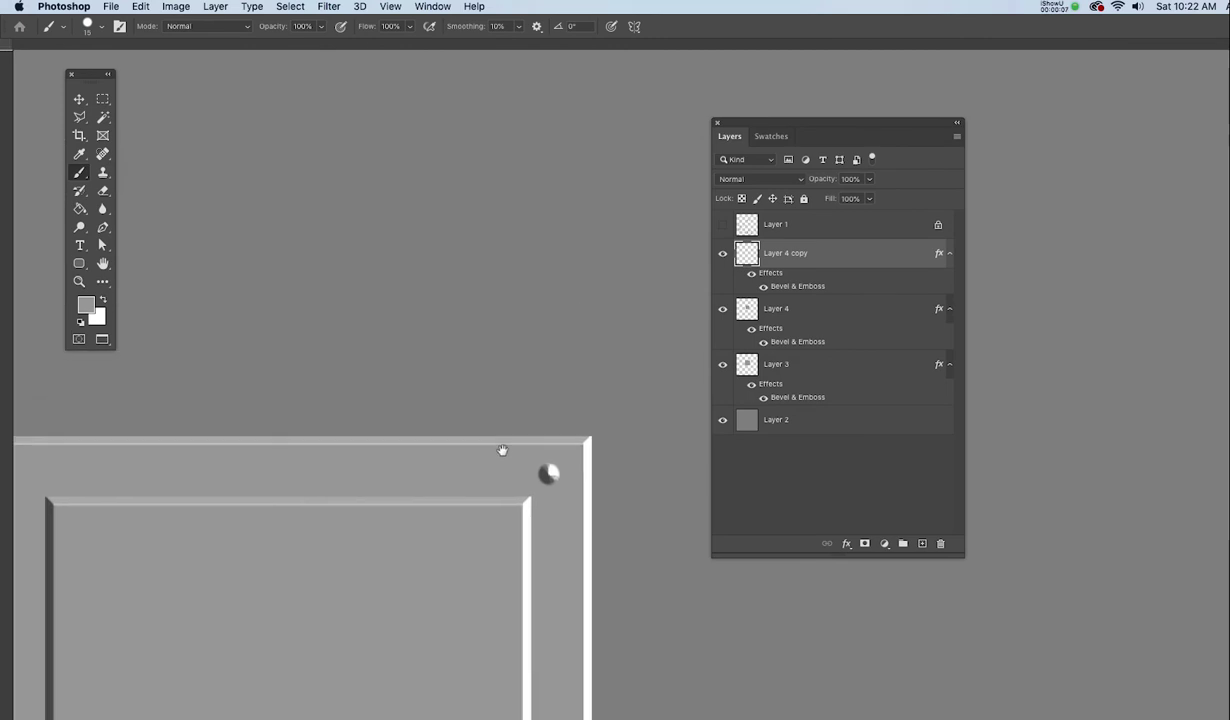
pyautogui.scroll(-4, 480, 250)
pyautogui.moveTo(474, 352); pyautogui.dragTo(502, 277)
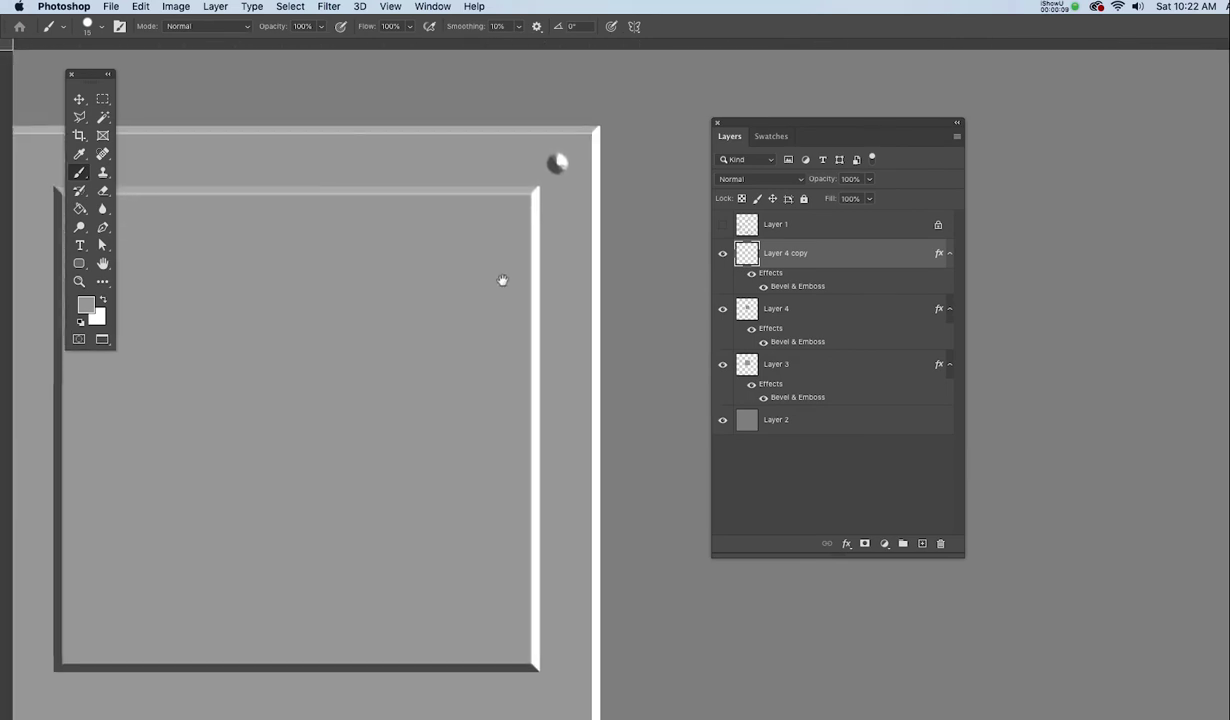
pyautogui.click(846, 544)
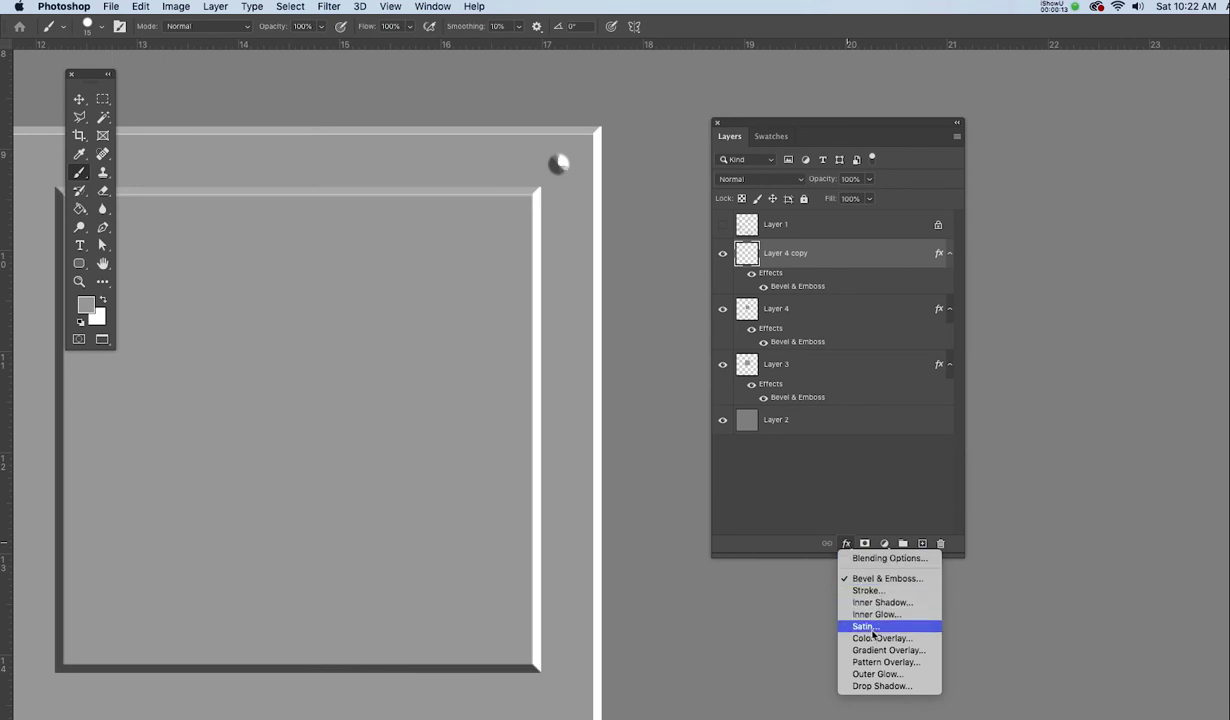
pyautogui.click(878, 673)
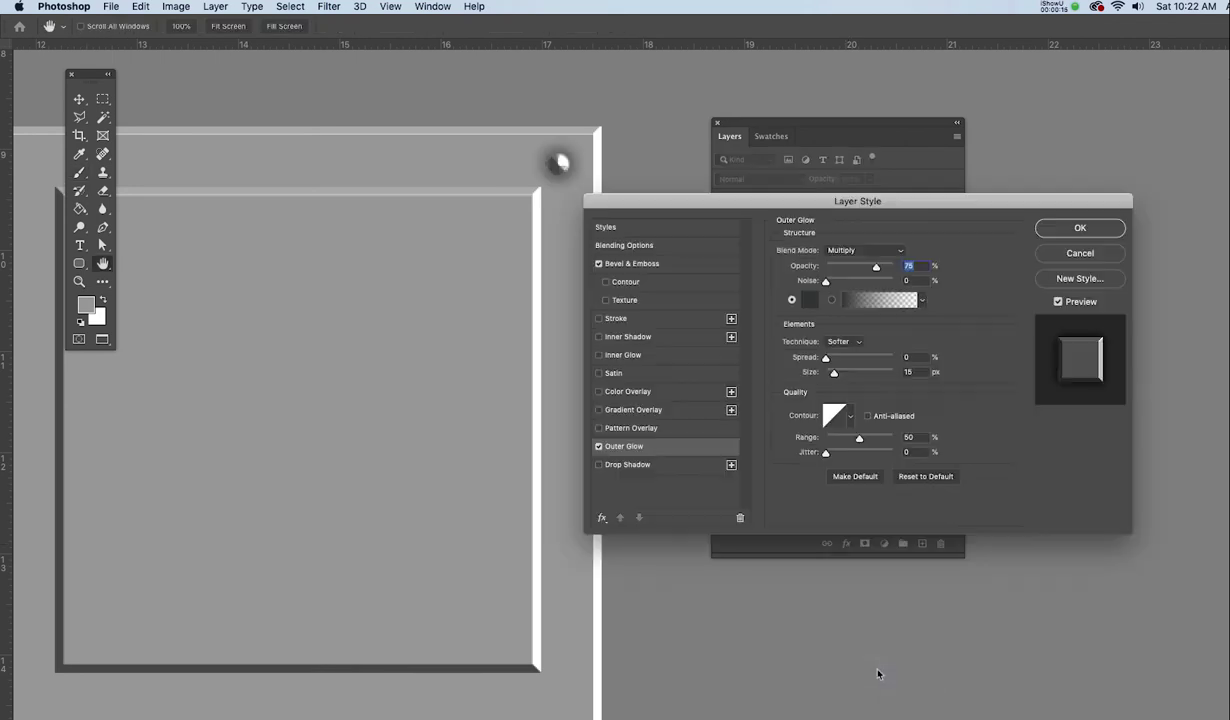
pyautogui.moveTo(709, 203); pyautogui.dragTo(705, 165)
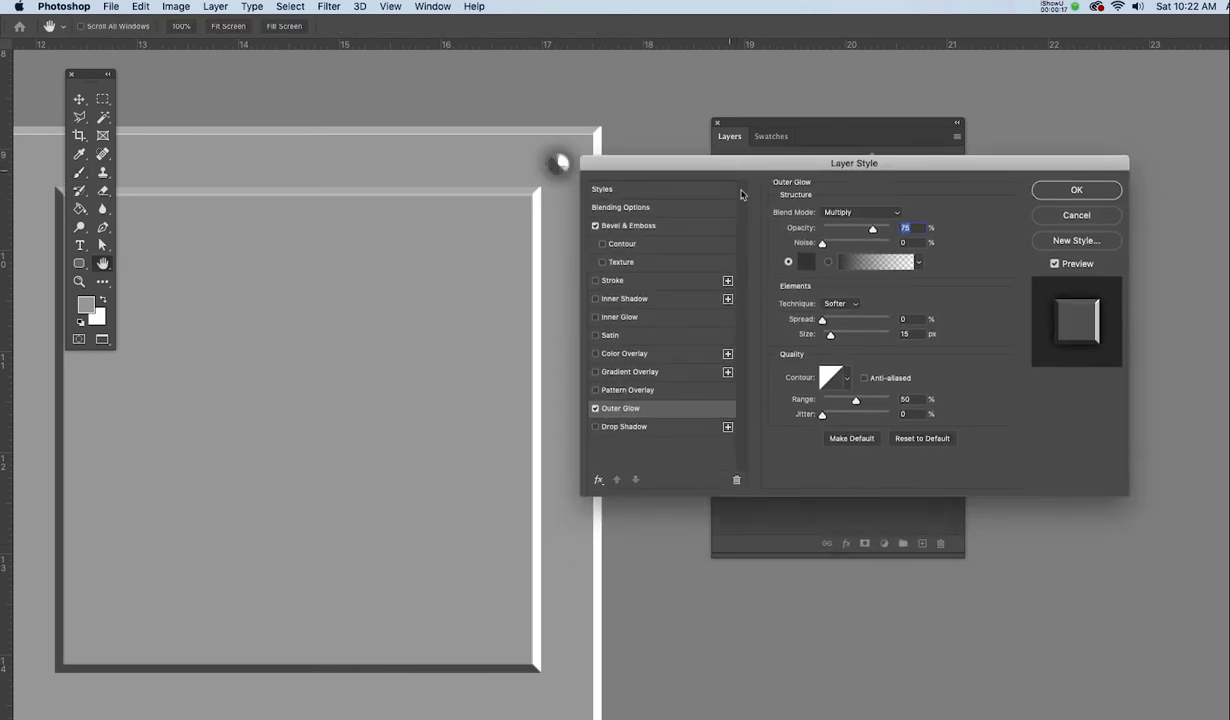
pyautogui.click(806, 266)
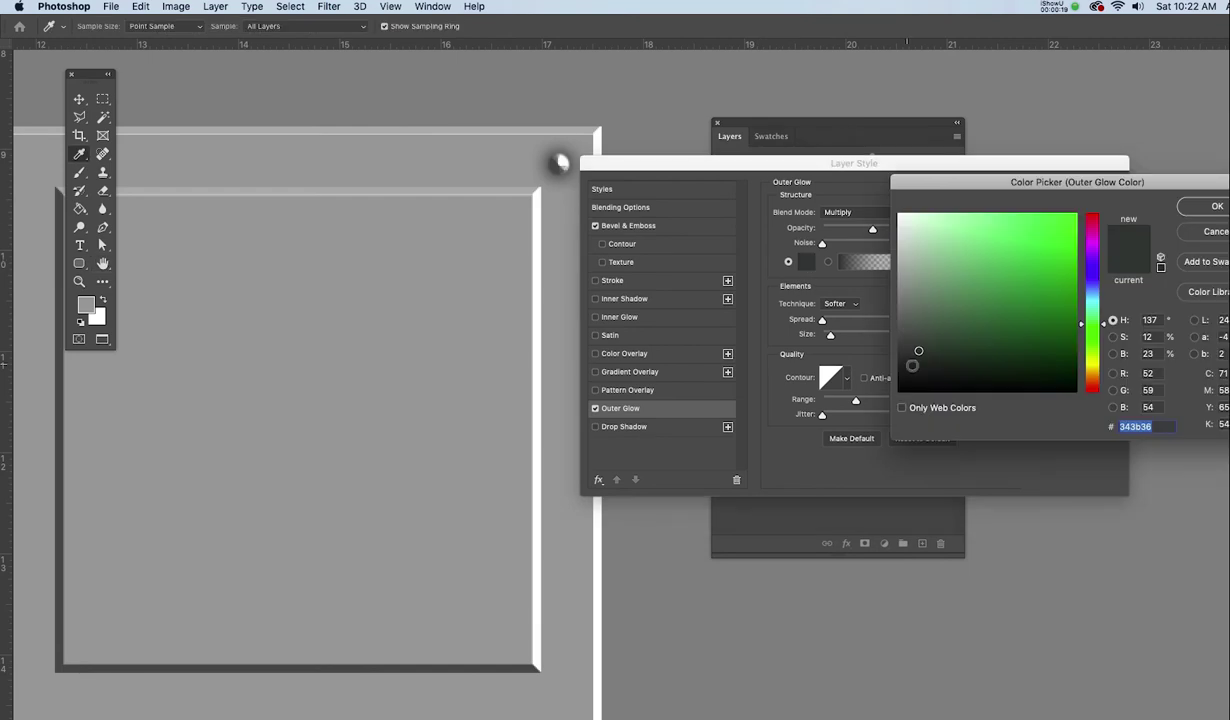
pyautogui.click(904, 391)
pyautogui.press('Return')
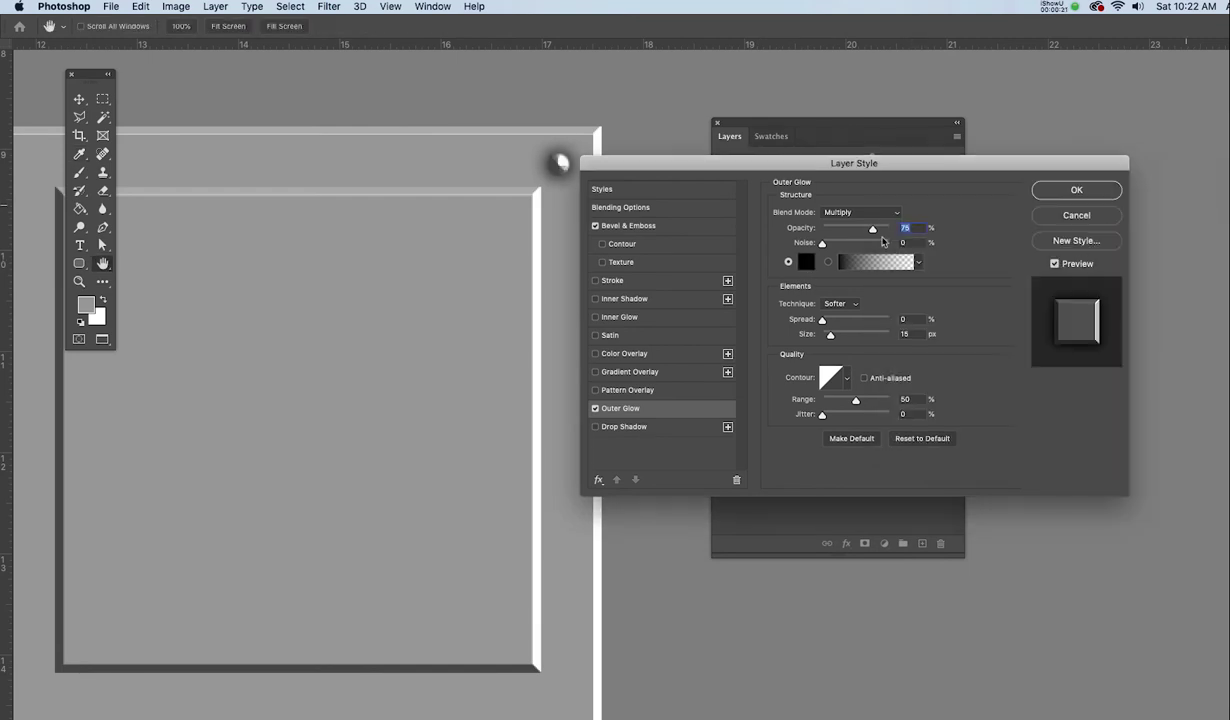
# - Set the Outer Glow to Multiply blending, 75% opacity and 5 px size, and apply the layer style
pyautogui.click(864, 215)
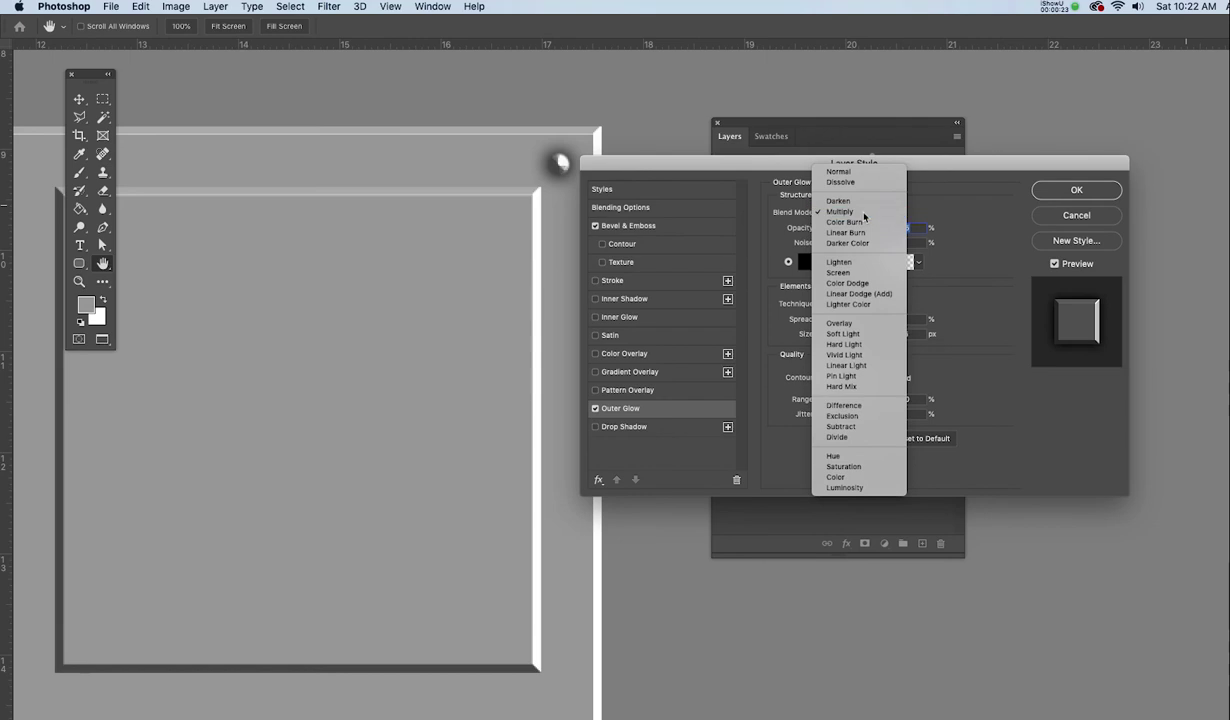
pyautogui.click(864, 215)
pyautogui.moveTo(872, 228); pyautogui.dragTo(897, 233)
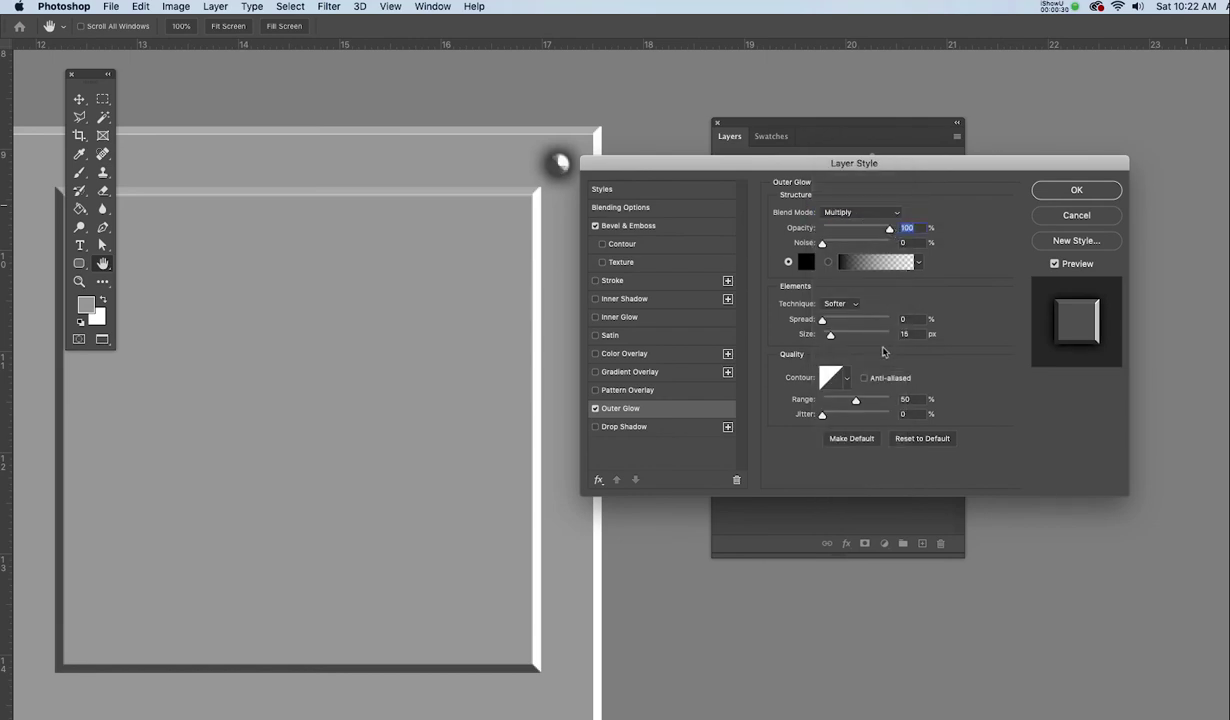
pyautogui.moveTo(829, 340); pyautogui.dragTo(827, 341)
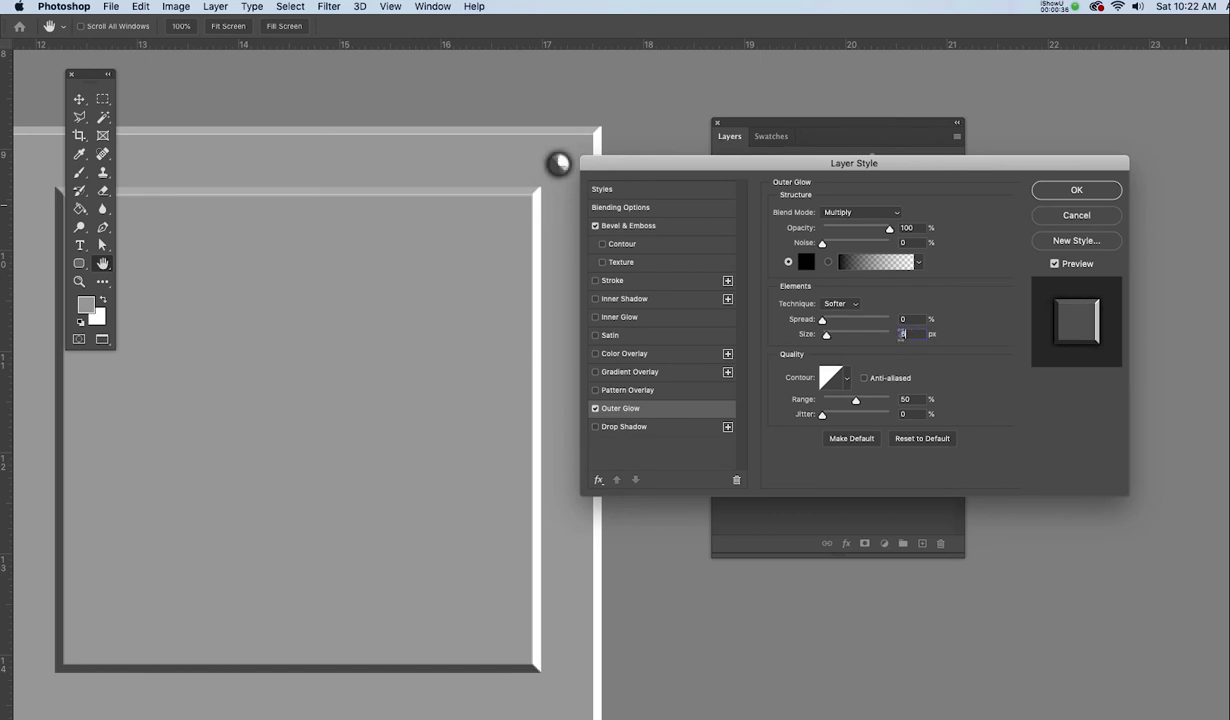
pyautogui.write('5')
pyautogui.moveTo(890, 233); pyautogui.dragTo(873, 234)
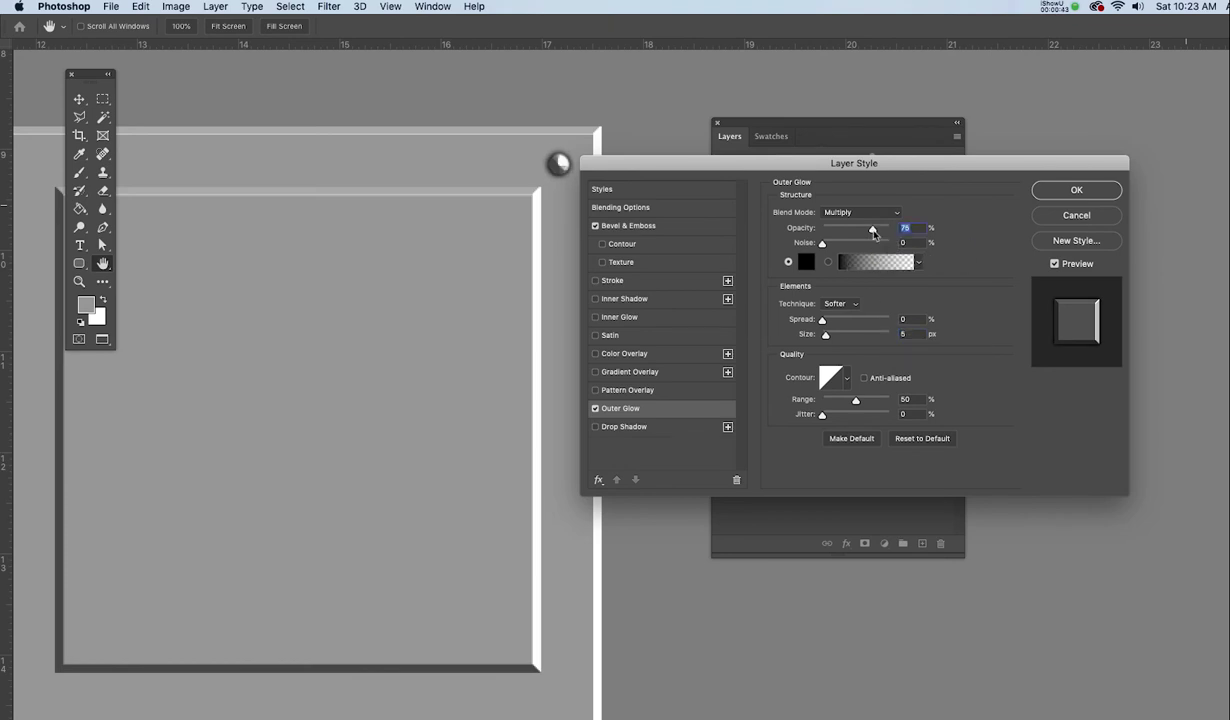
pyautogui.click(1076, 190)
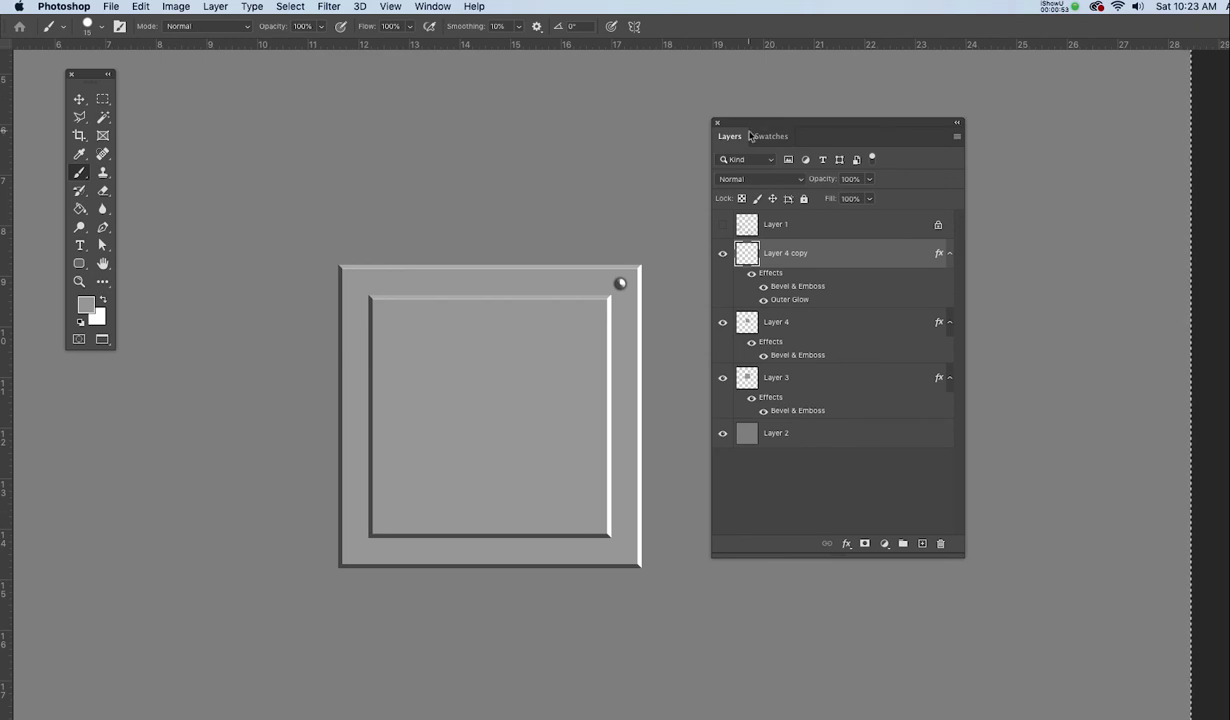
# - Open the Brush Settings and set the brush tip spacing to 200%
pyautogui.moveTo(758, 128); pyautogui.dragTo(708, 111)
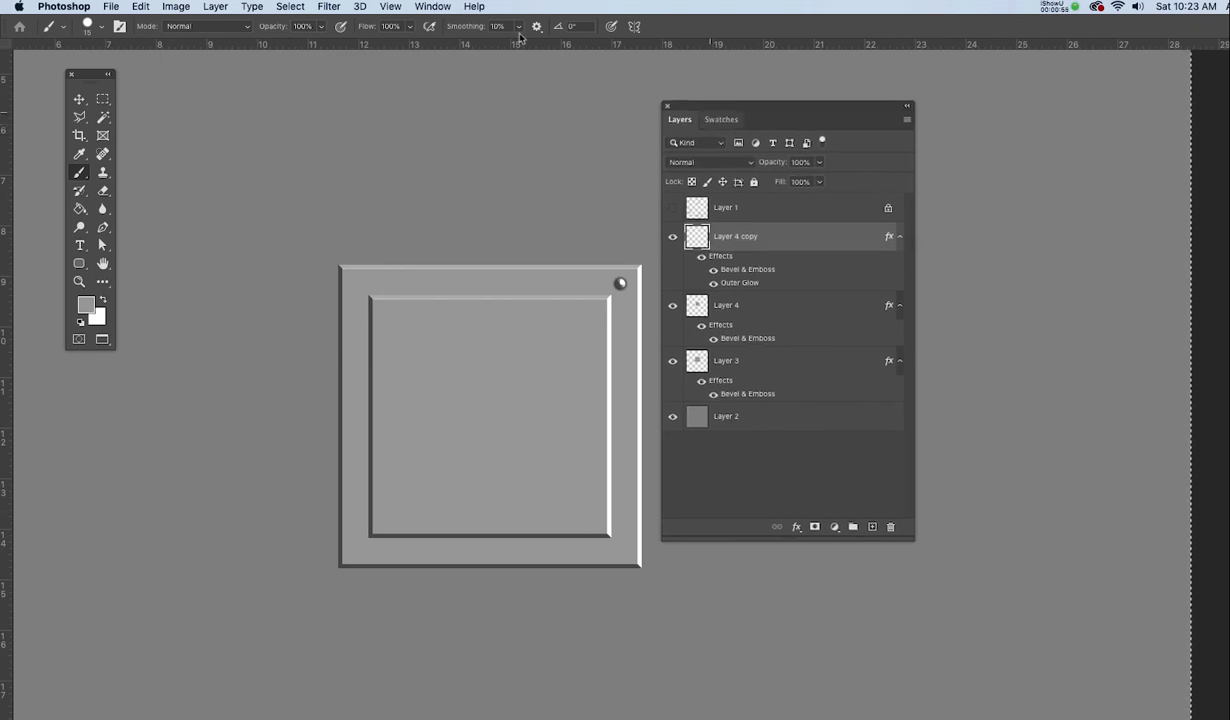
pyautogui.click(421, 7)
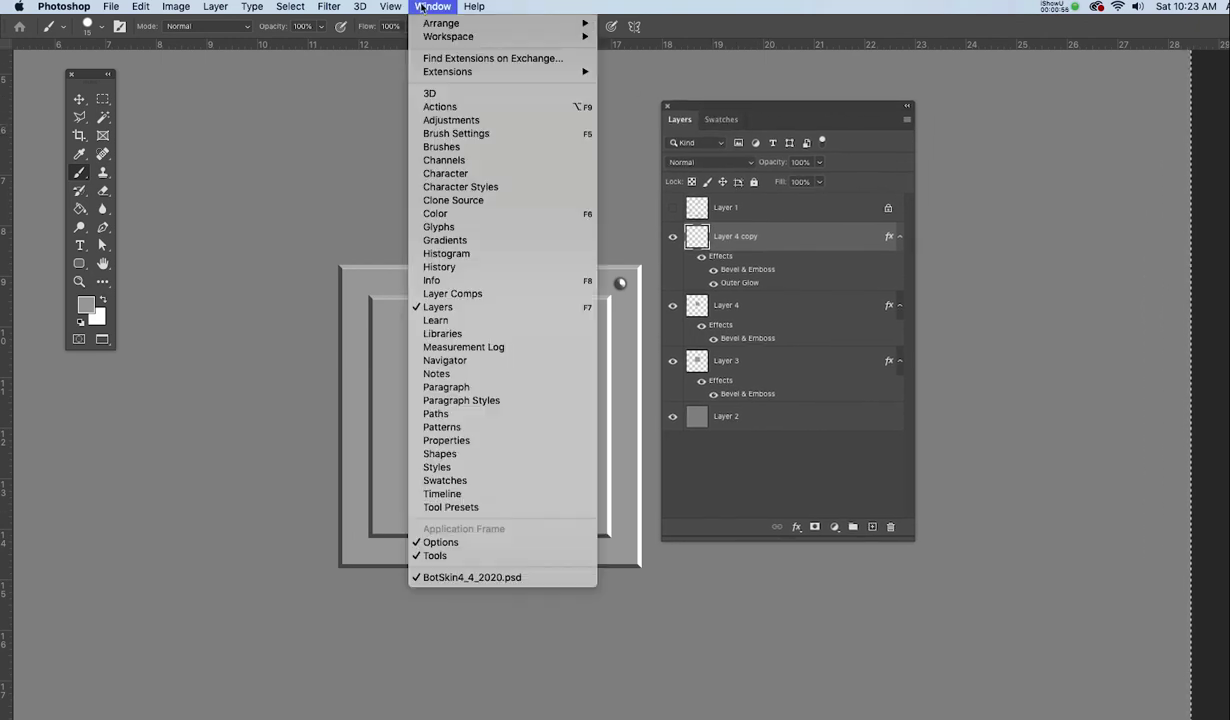
pyautogui.click(460, 133)
pyautogui.moveTo(1211, 234)
pyautogui.mouseDown()
pyautogui.moveTo(1042, 116)
pyautogui.moveTo(810, 85)
pyautogui.mouseUp()
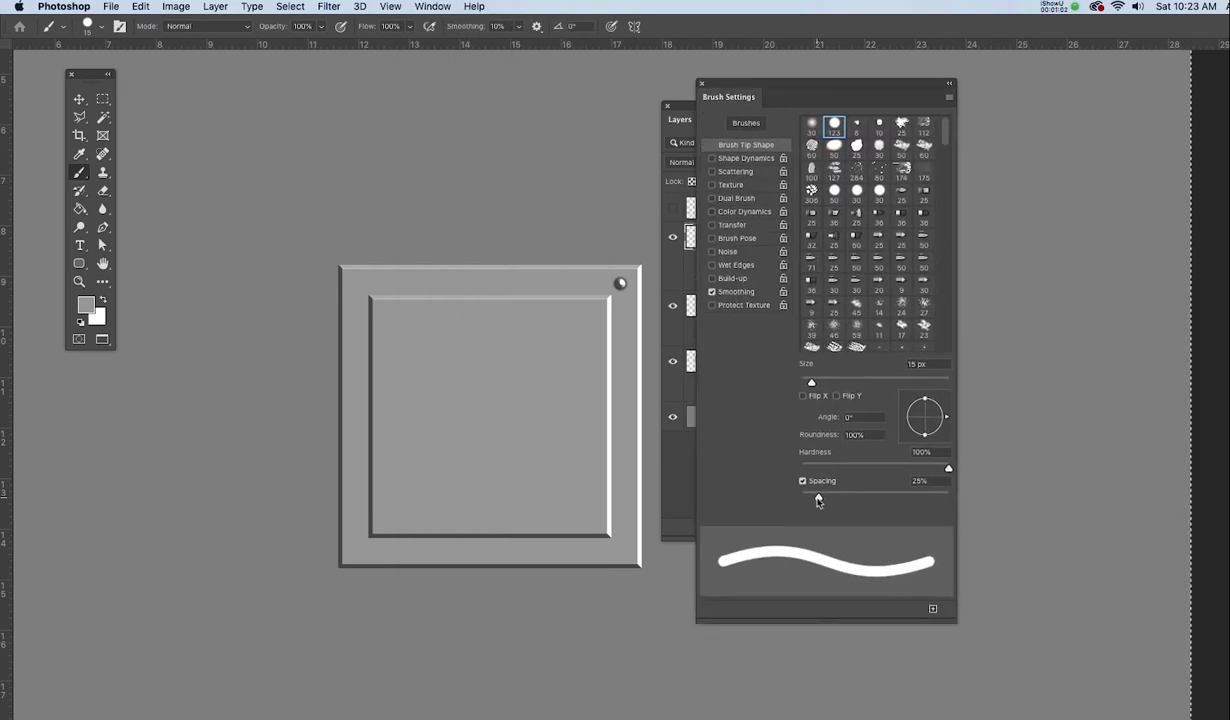
pyautogui.moveTo(819, 499); pyautogui.dragTo(912, 494)
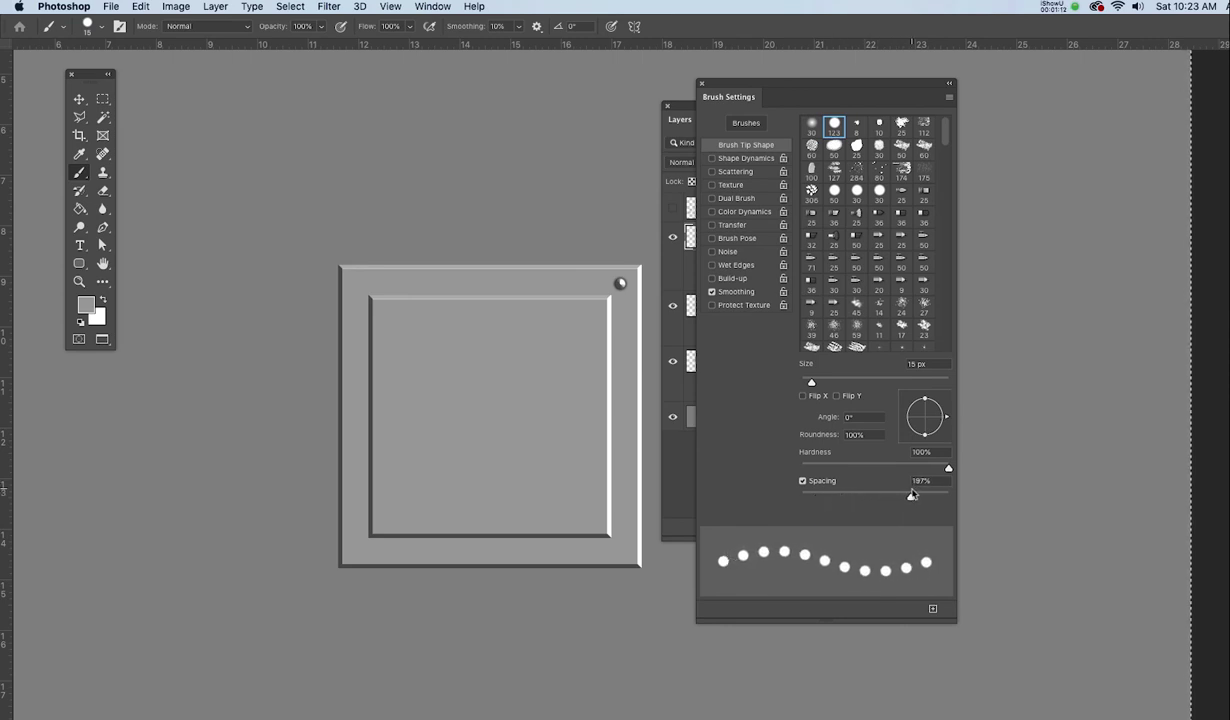
pyautogui.click(906, 482)
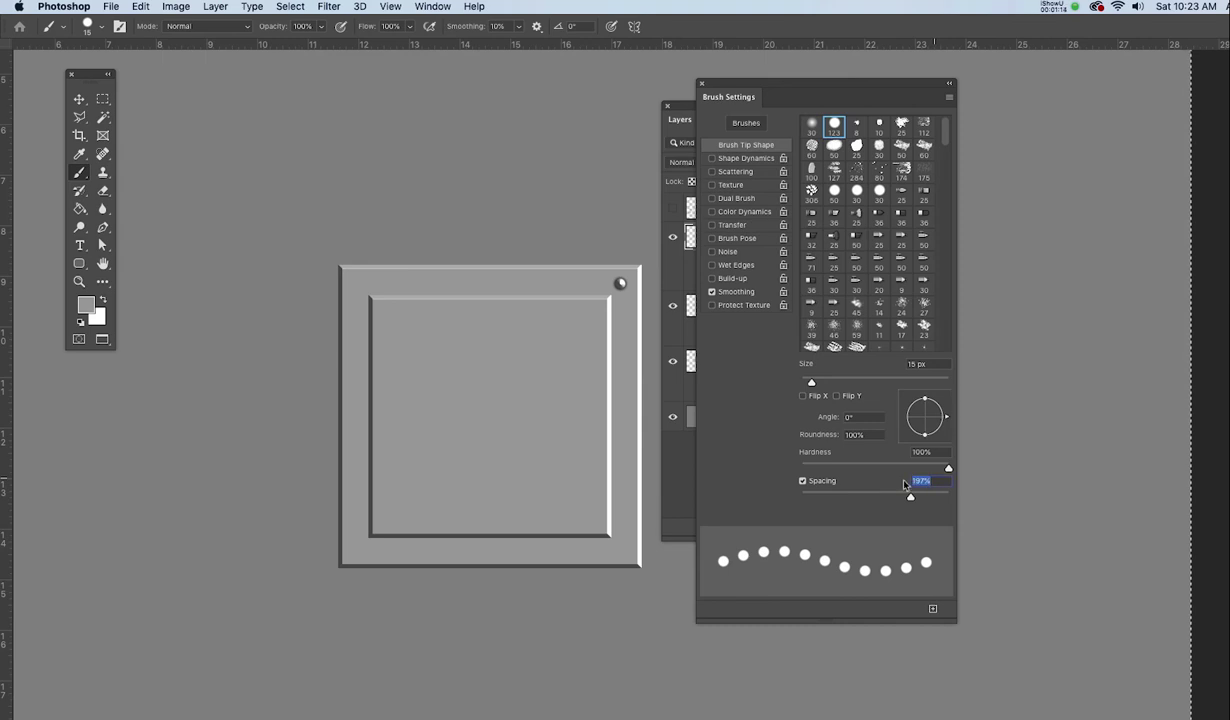
pyautogui.write('200')
pyautogui.press('Return')
# - Paint straight rows of evenly spaced rivets along all four sides of the panel's border
pyautogui.click(596, 284)
pyautogui.moveTo(596, 284); pyautogui.dragTo(363, 283)
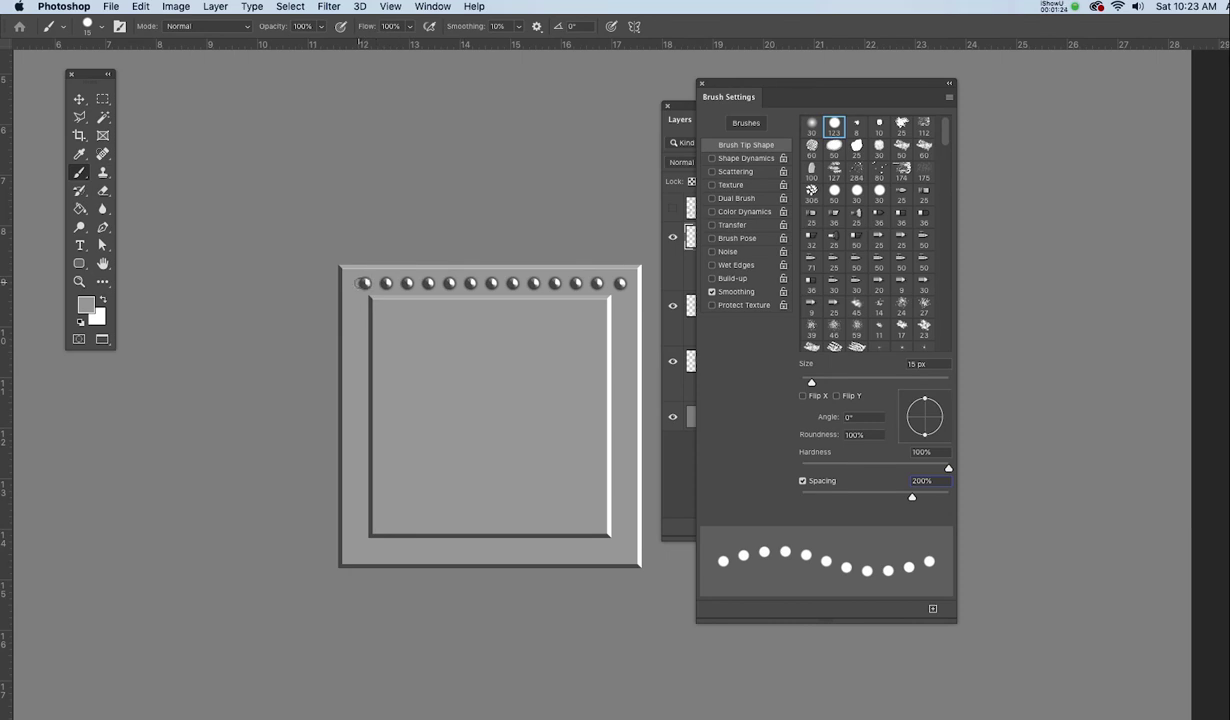
pyautogui.moveTo(355, 295)
pyautogui.mouseDown()
pyautogui.moveTo(355, 440)
pyautogui.moveTo(373, 530)
pyautogui.moveTo(605, 535)
pyautogui.mouseUp()
pyautogui.moveTo(625, 304); pyautogui.dragTo(625, 521)
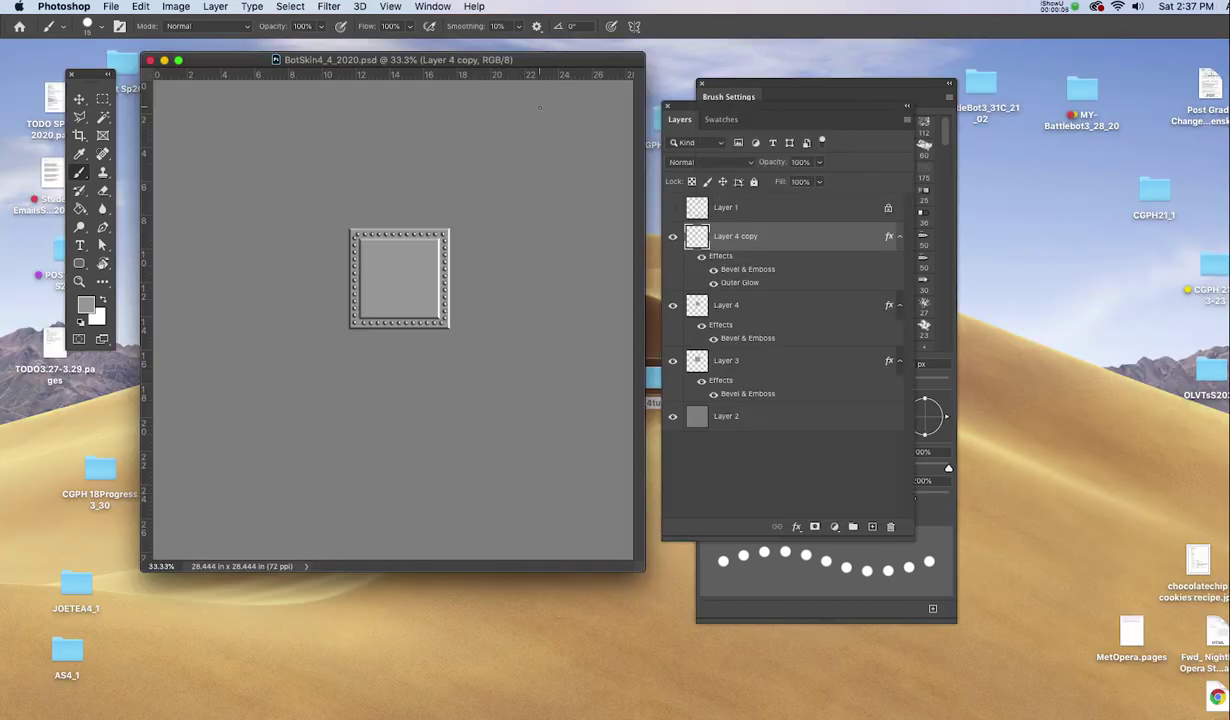
# - Select the outline of the Layer 3 square, define the riveted panel as a pattern under the suggested name, and deselect
pyautogui.moveTo(537, 64); pyautogui.dragTo(555, 67)
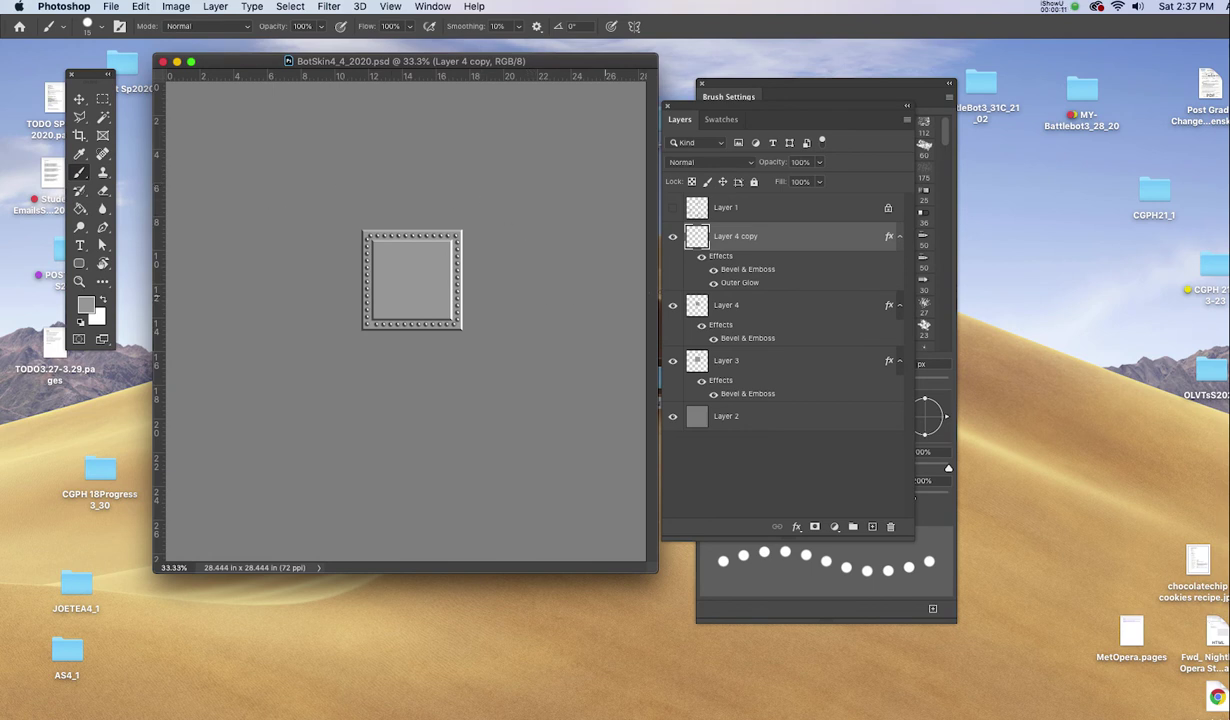
pyautogui.keyDown('super'); pyautogui.click(697, 360); pyautogui.keyUp('super')
pyautogui.press('super+equal')
pyautogui.click(141, 6)
pyautogui.click(165, 393)
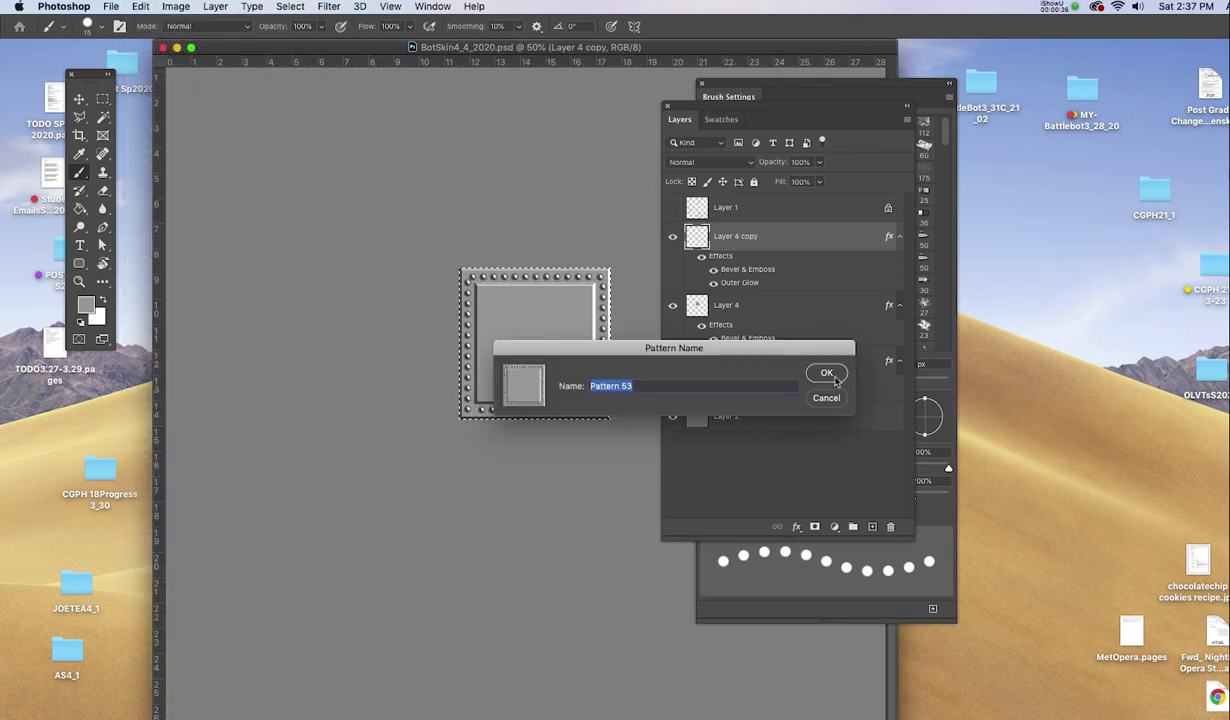
pyautogui.click(806, 367)
pyautogui.press('super+d')
# - Reposition the document window and the Layers panel to expose more of the canvas
pyautogui.moveTo(657, 48)
pyautogui.mouseDown()
pyautogui.moveTo(622, 50)
pyautogui.moveTo(633, 49)
pyautogui.mouseUp()
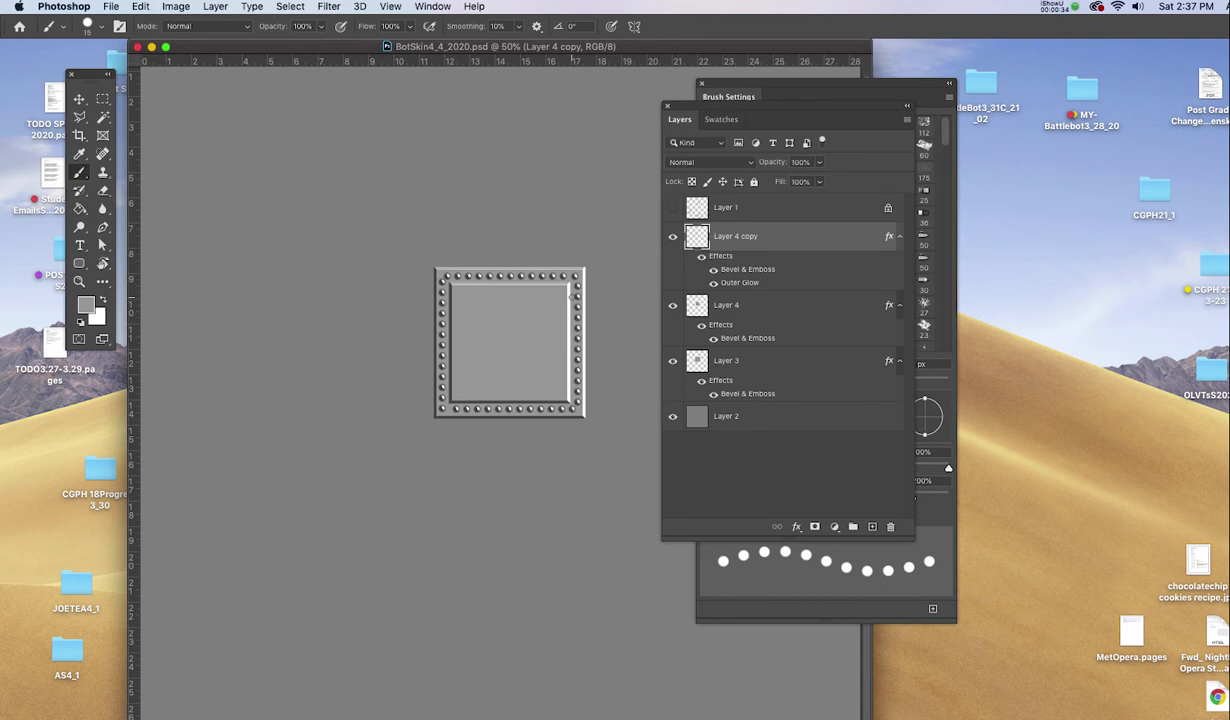
pyautogui.scroll(-1, 573, 300)
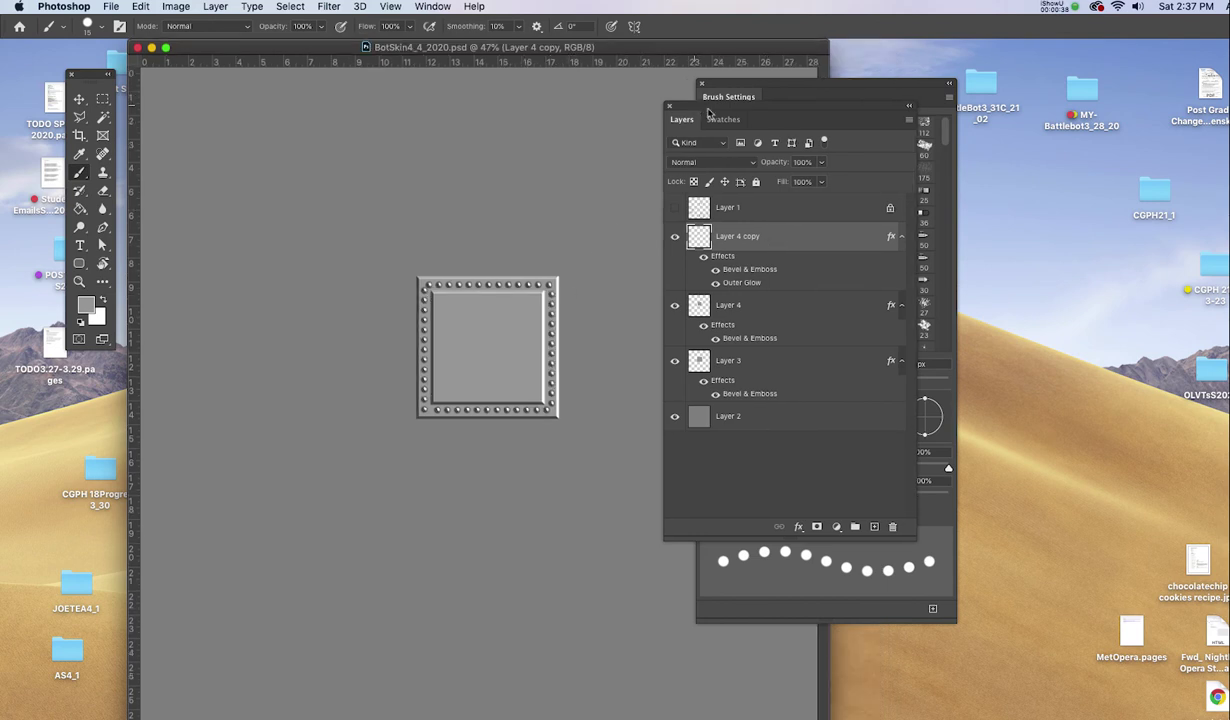
pyautogui.moveTo(698, 111); pyautogui.dragTo(770, 128)
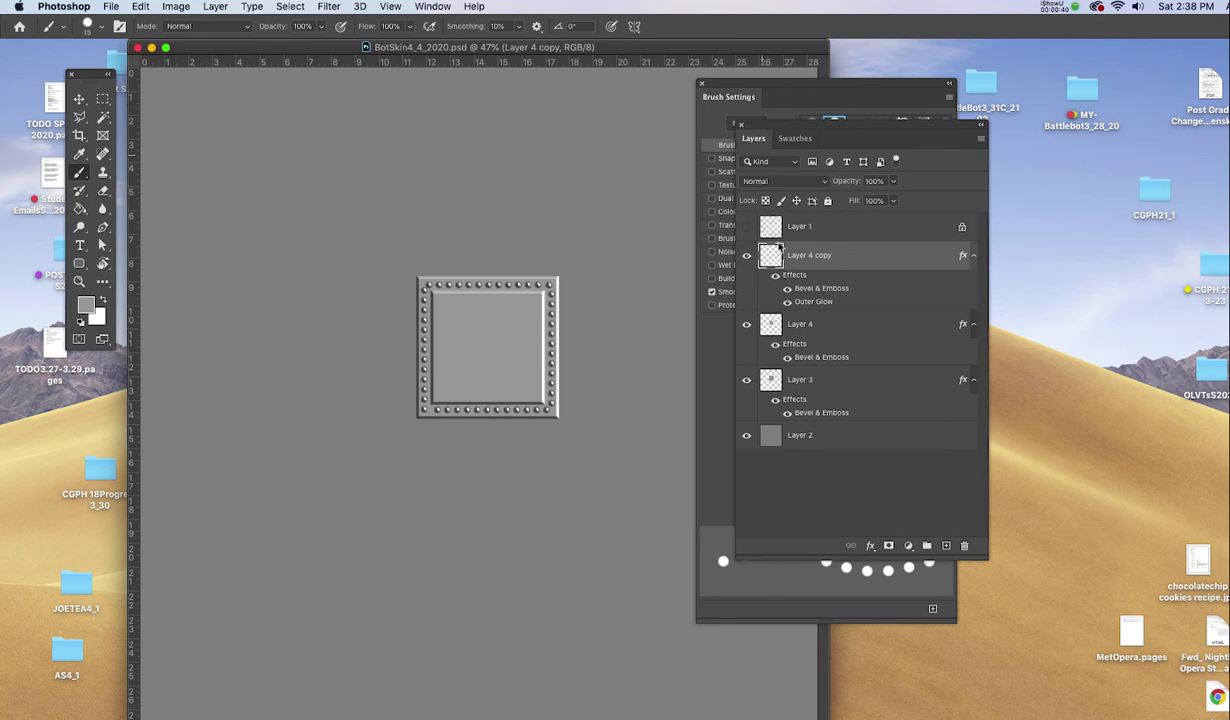
# - Add a new layer filled with the custom riveted panel pattern, and group the Layers panel with Brush Settings
pyautogui.press('super+shift+n')
pyautogui.press('Return')
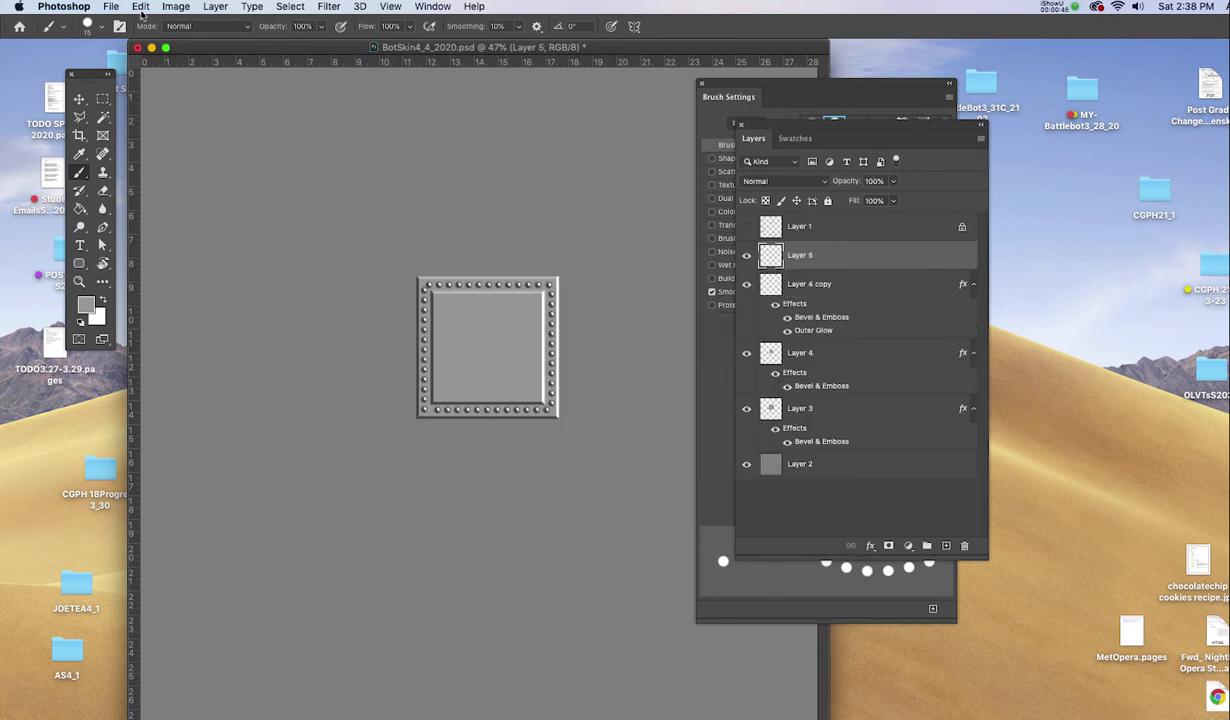
pyautogui.click(141, 7)
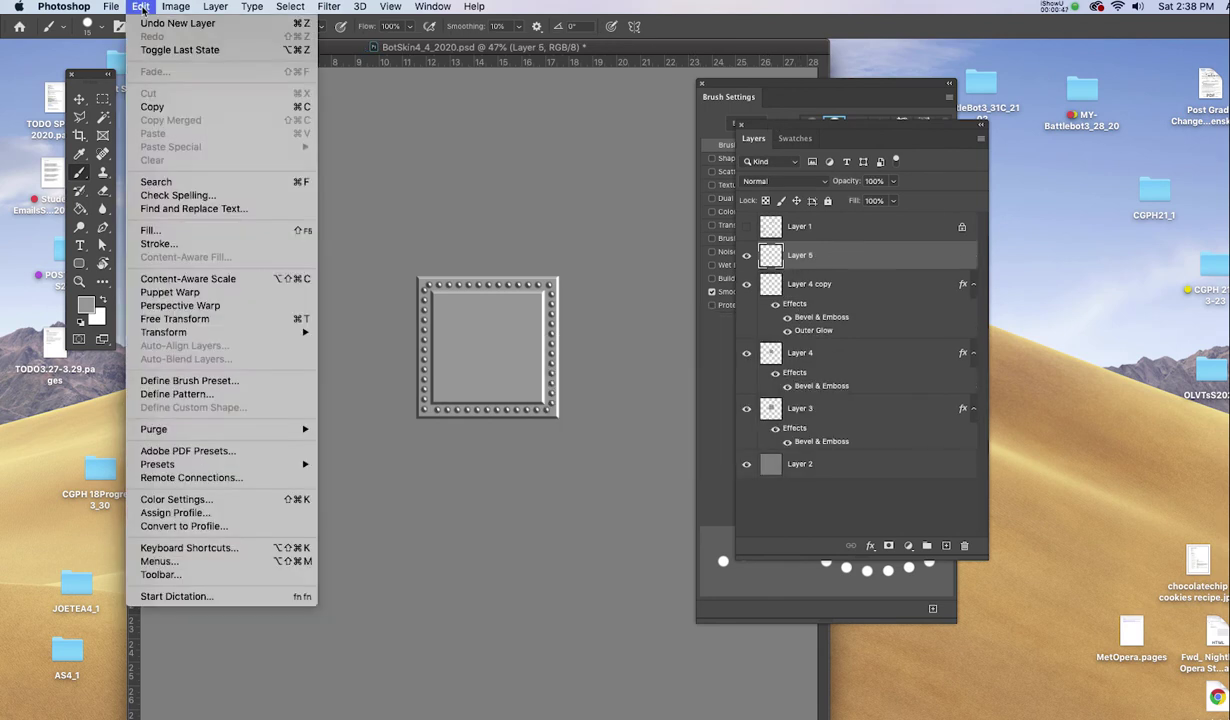
pyautogui.click(158, 231)
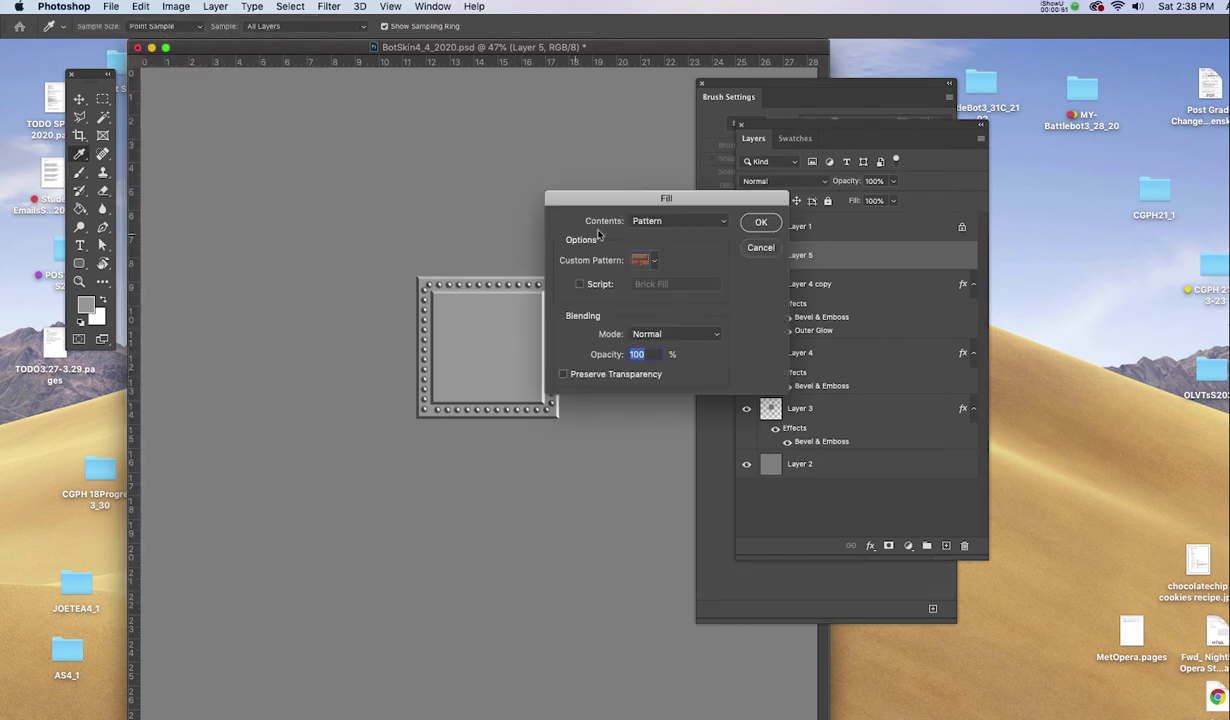
pyautogui.moveTo(604, 206); pyautogui.dragTo(699, 208)
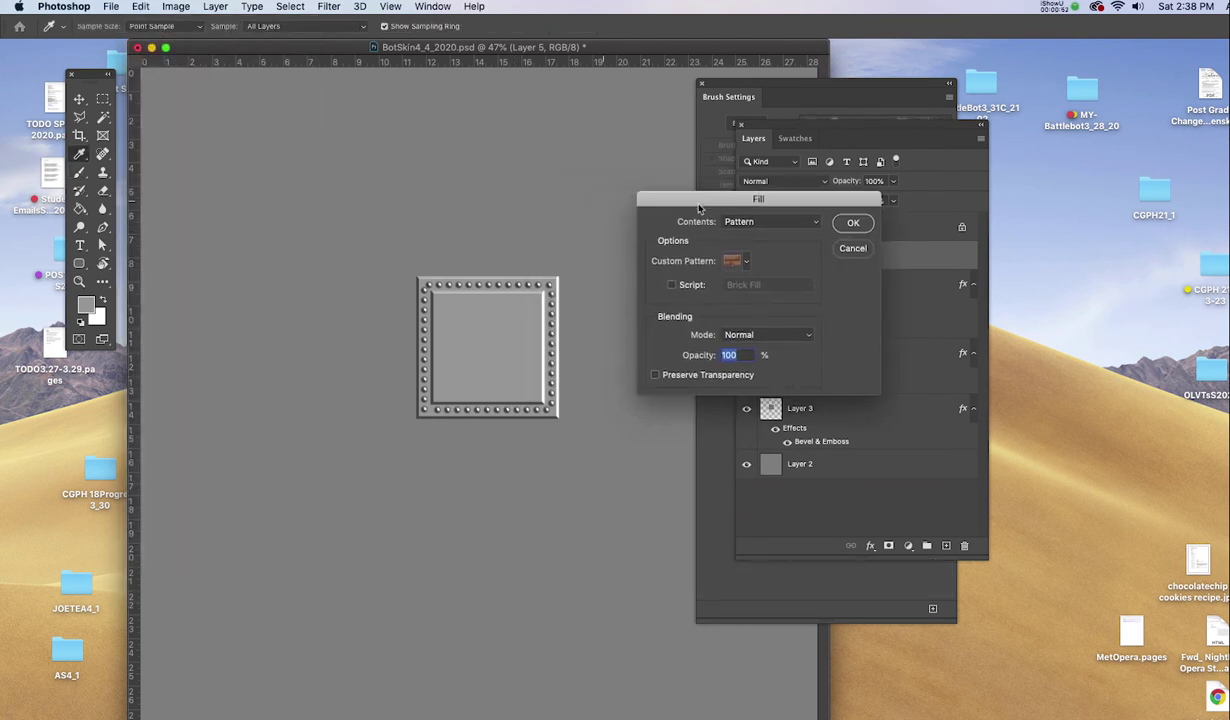
pyautogui.click(748, 262)
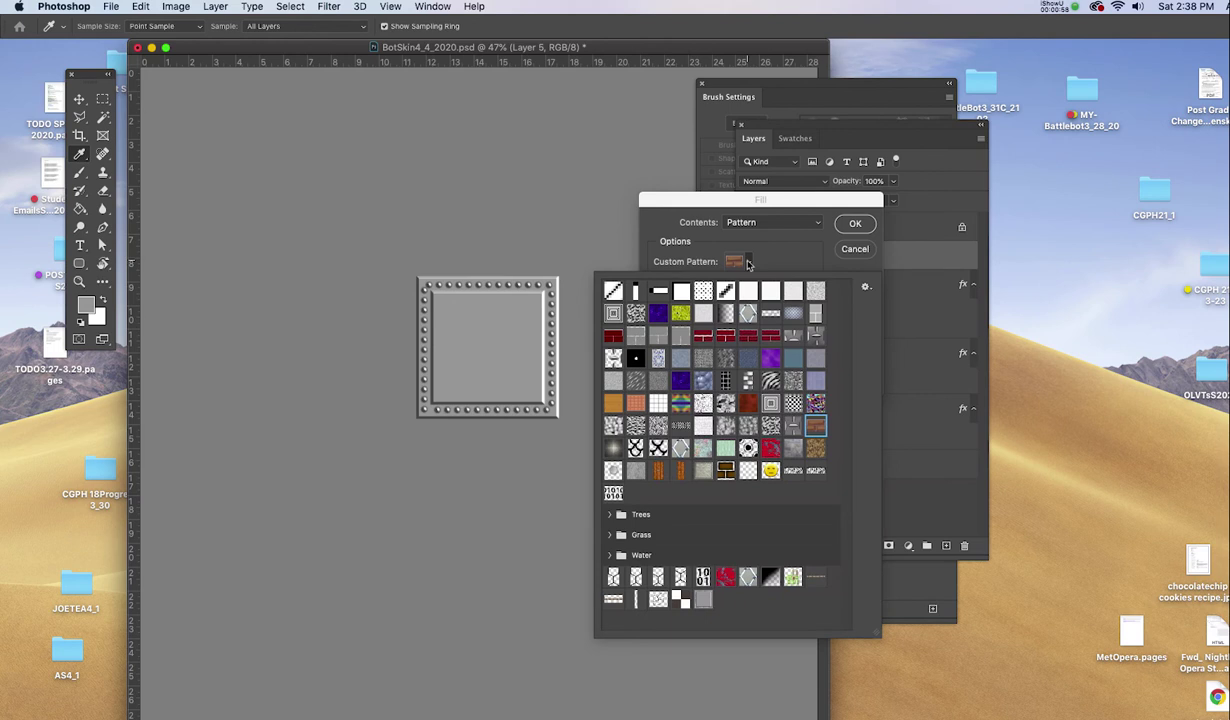
pyautogui.click(704, 600)
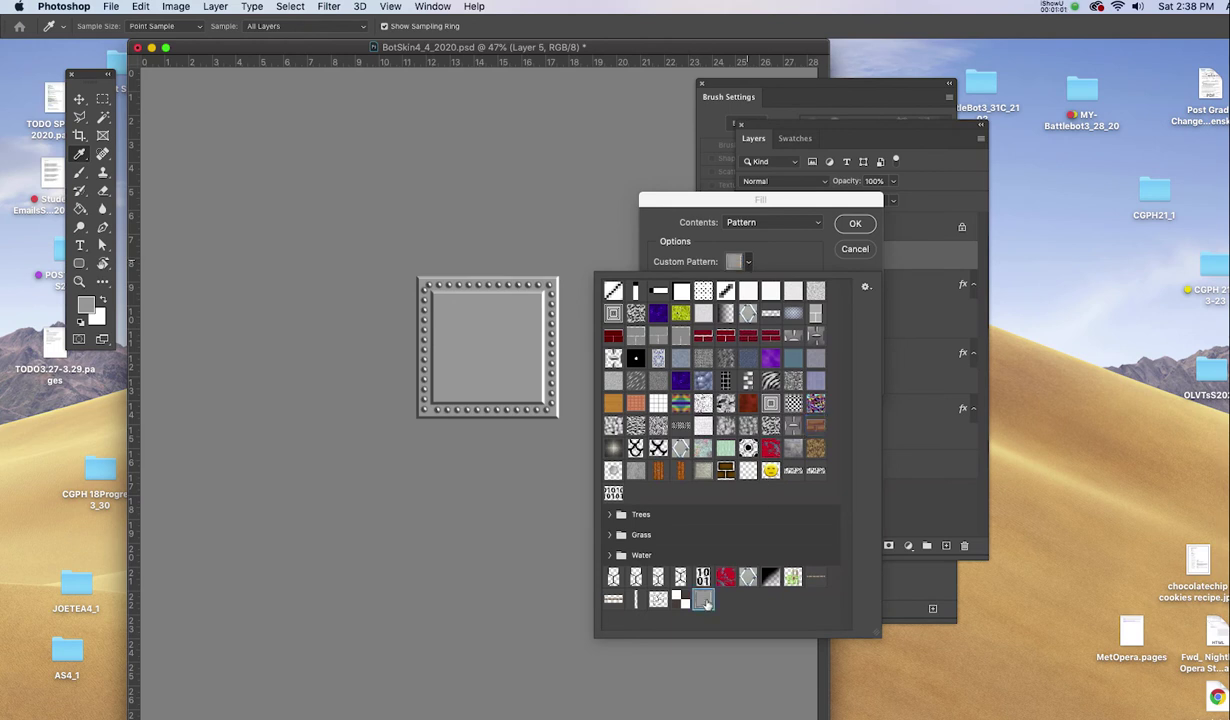
pyautogui.click(845, 222)
pyautogui.press('b')
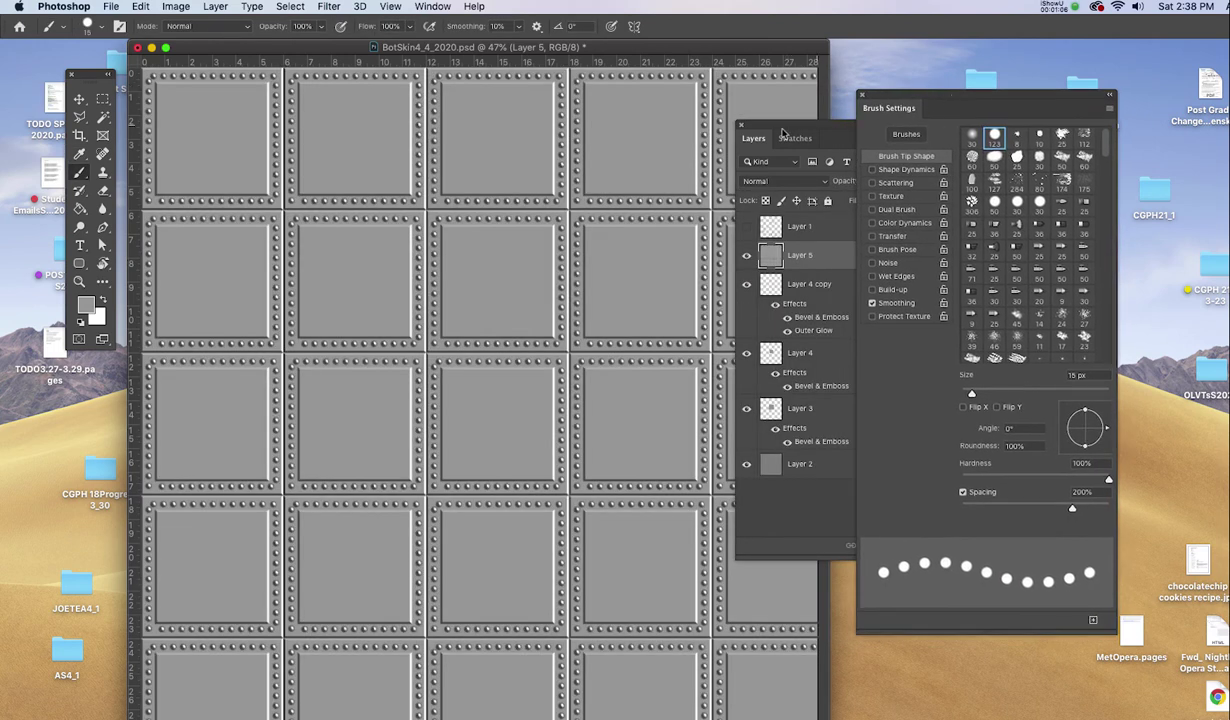
pyautogui.moveTo(792, 134)
pyautogui.mouseDown()
pyautogui.moveTo(981, 112)
pyautogui.moveTo(945, 110)
pyautogui.mouseUp()
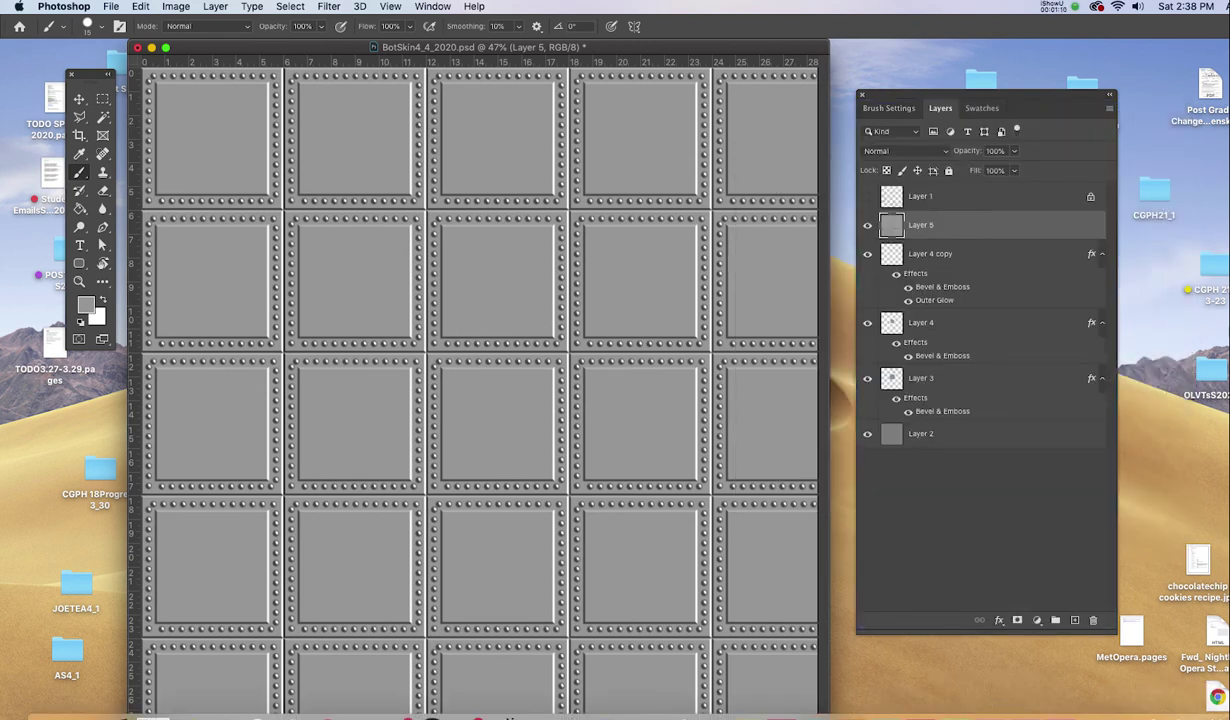
# - Review the finished BattleBot4_9Skin.psd example, isolating its Layer 0 wireframe and restoring all layers, and return to BotSkin4_4_2020.psd
pyautogui.hotkey('ctrl', 'Tab')
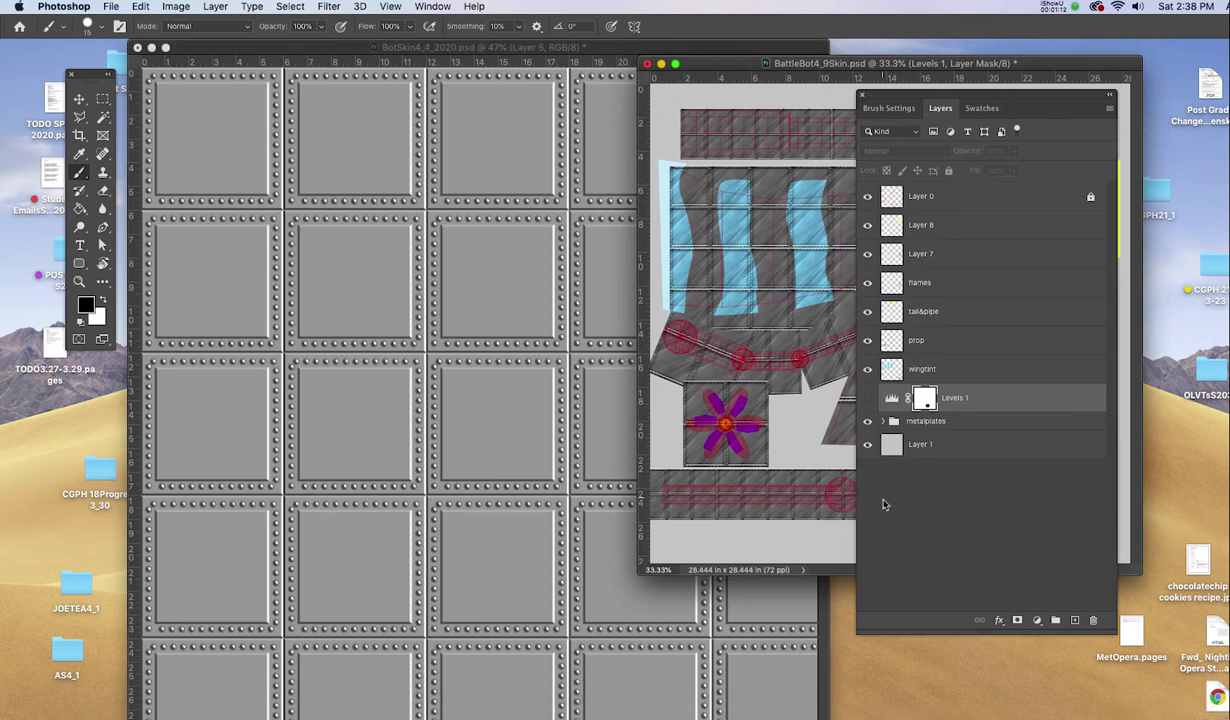
pyautogui.moveTo(812, 64); pyautogui.dragTo(400, 117)
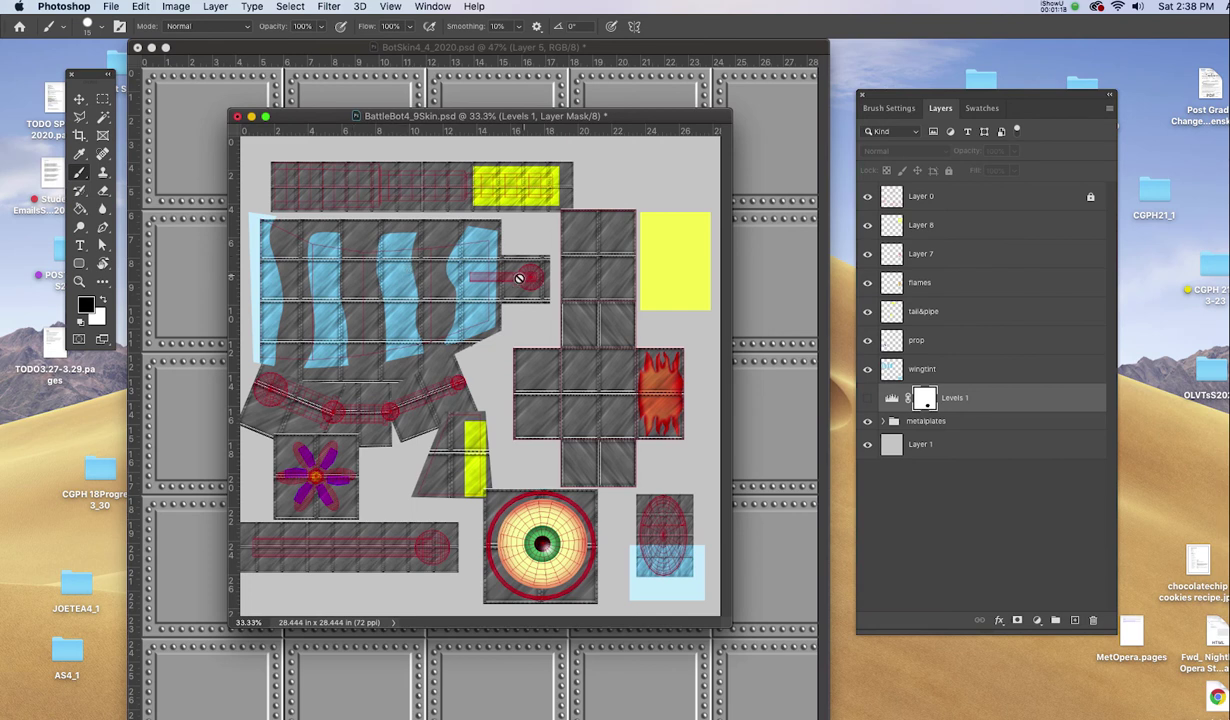
pyautogui.keyDown('alt'); pyautogui.click(868, 199); pyautogui.keyUp('alt')
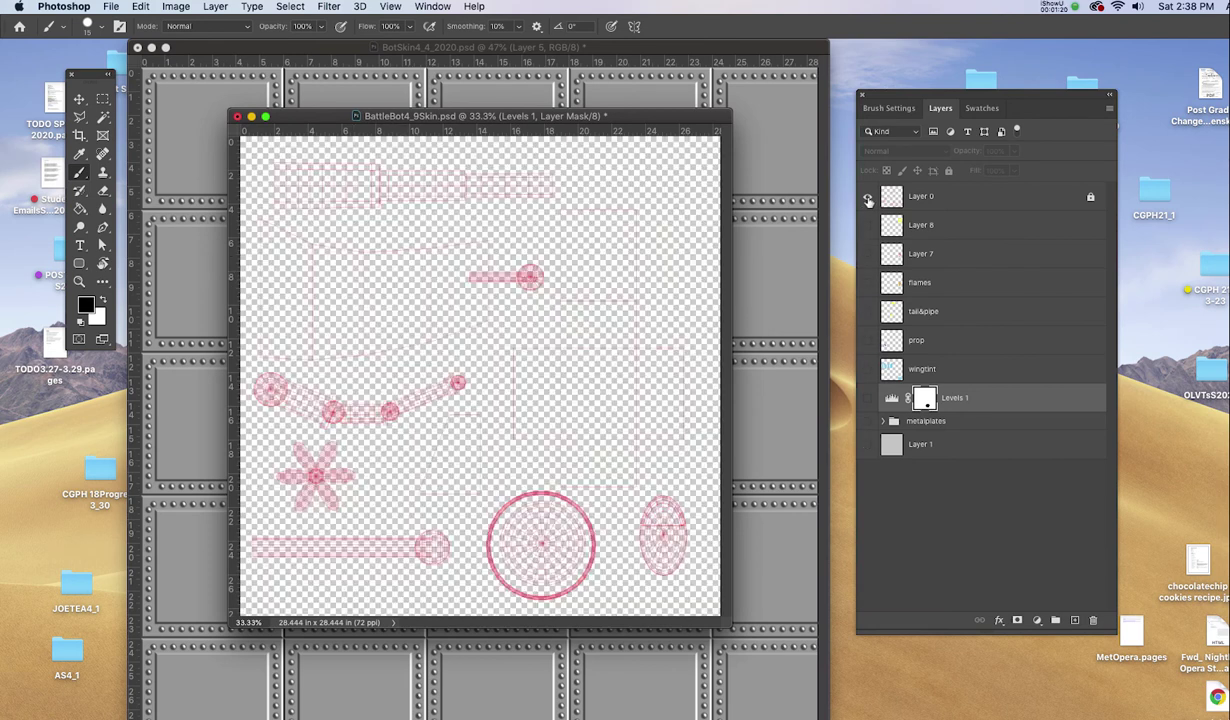
pyautogui.keyDown('alt'); pyautogui.click(868, 199); pyautogui.keyUp('alt')
pyautogui.moveTo(621, 120); pyautogui.dragTo(633, 117)
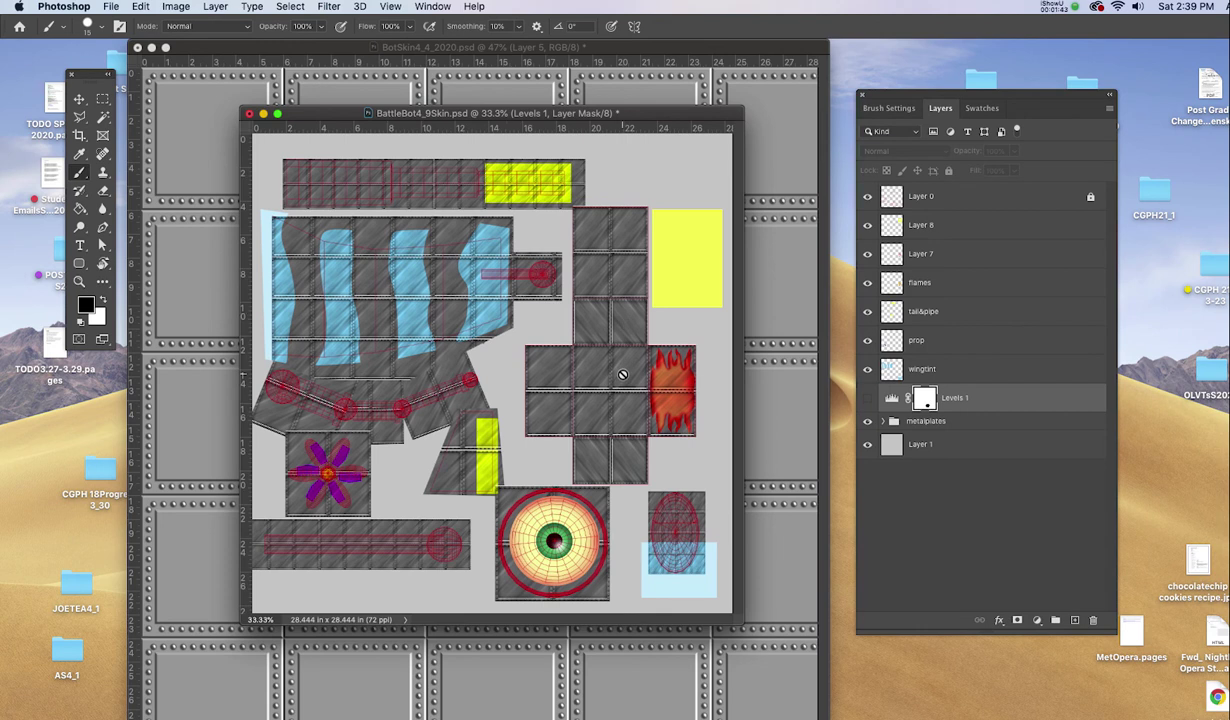
pyautogui.click(452, 49)
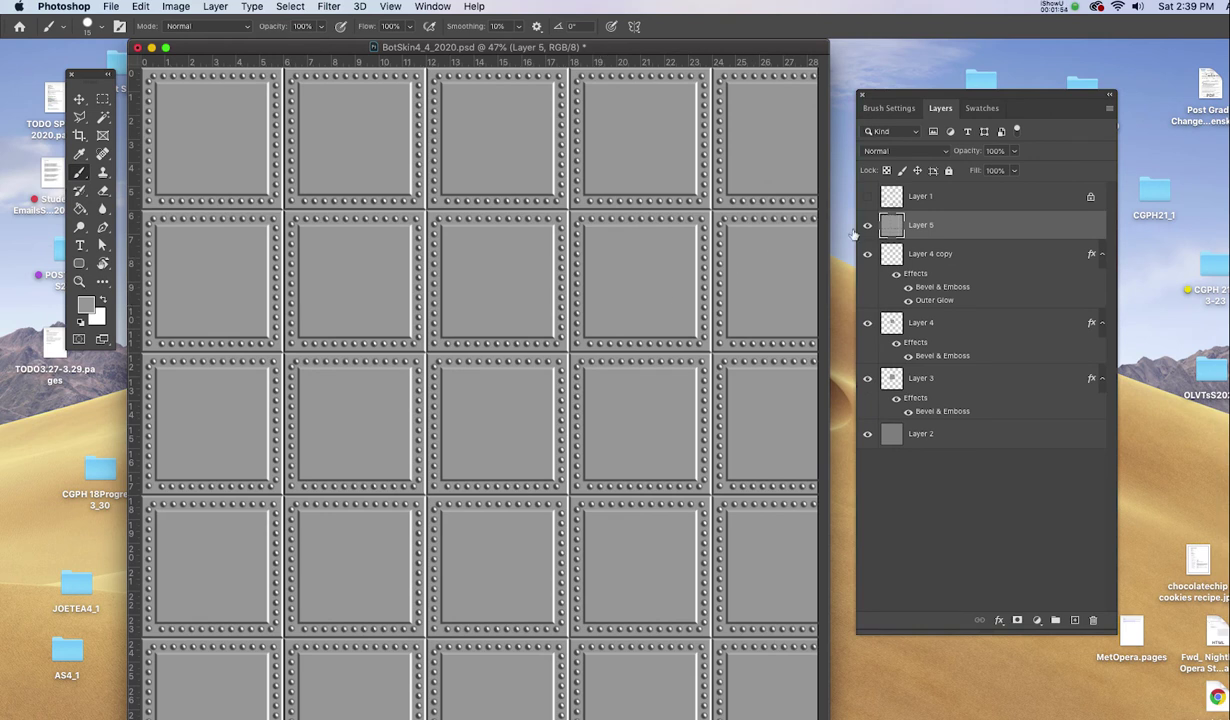
# - Show the Layer 1 UV wireframe over the pattern and fit the whole canvas in the document window
pyautogui.click(867, 196)
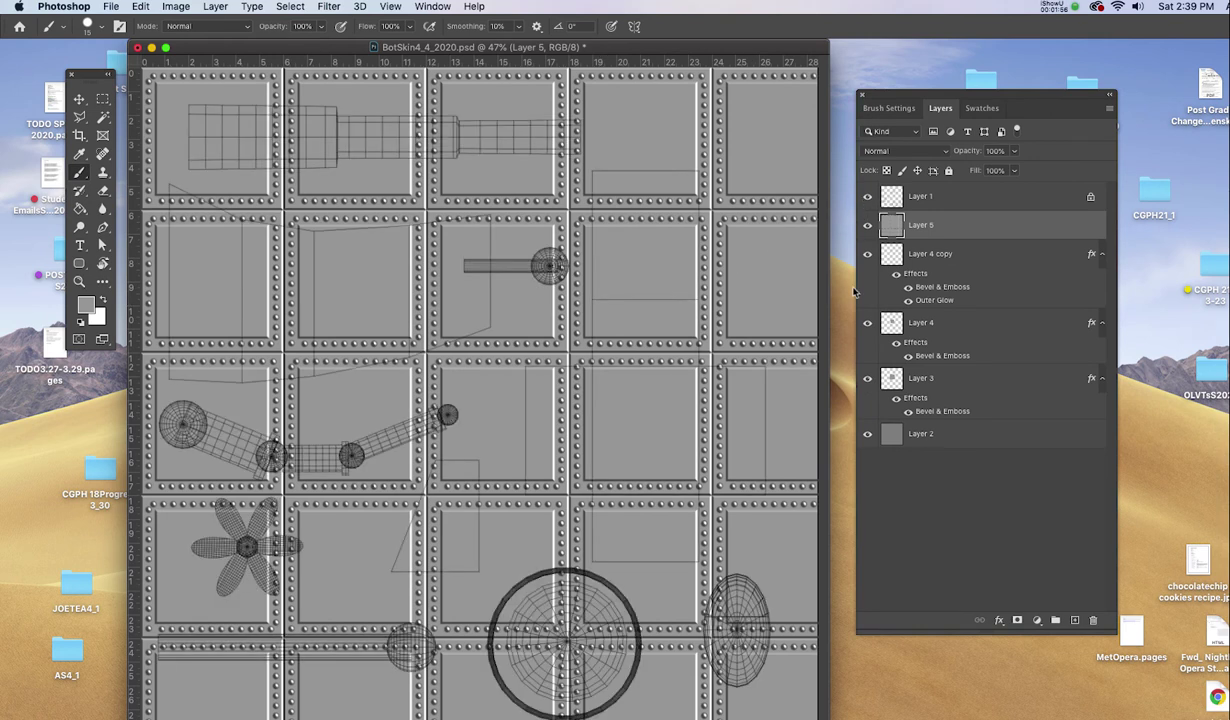
pyautogui.moveTo(826, 282); pyautogui.dragTo(900, 282)
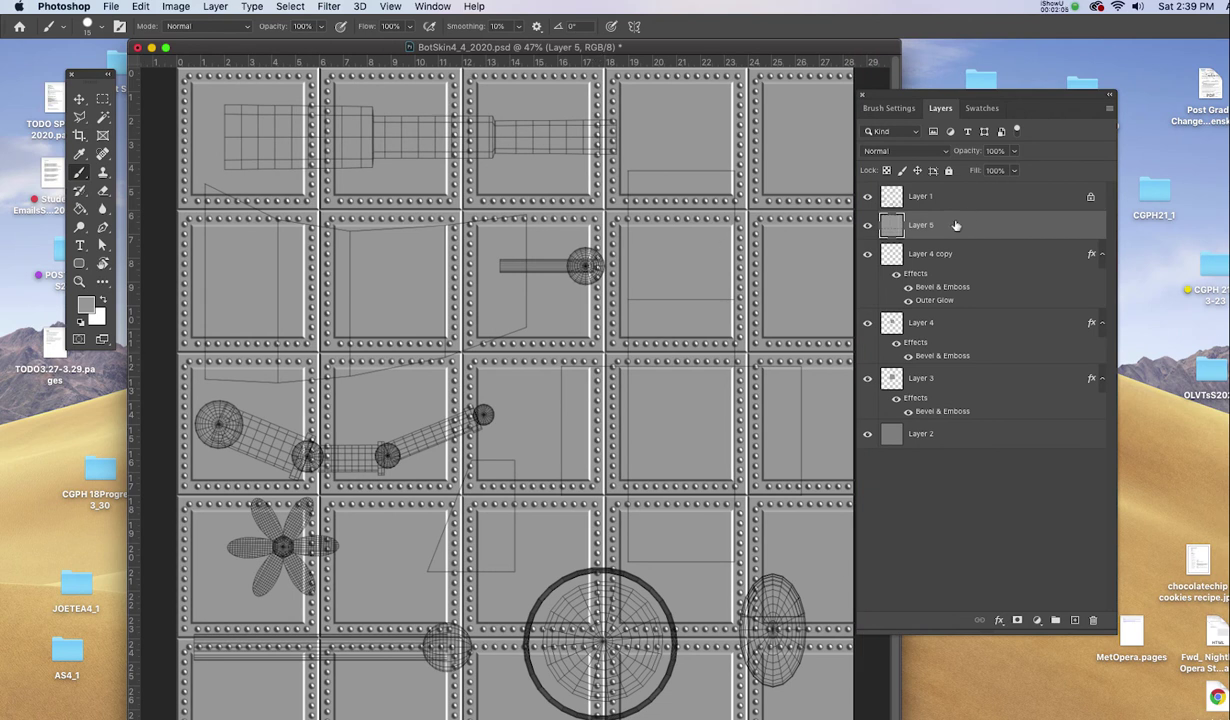
pyautogui.press('super+minus')
pyautogui.moveTo(644, 553); pyautogui.dragTo(803, 635)
# - Scale the Layer 5 panel grid to 40% and place it over the upper part of the cross-shaped UV layout
pyautogui.press('super+t')
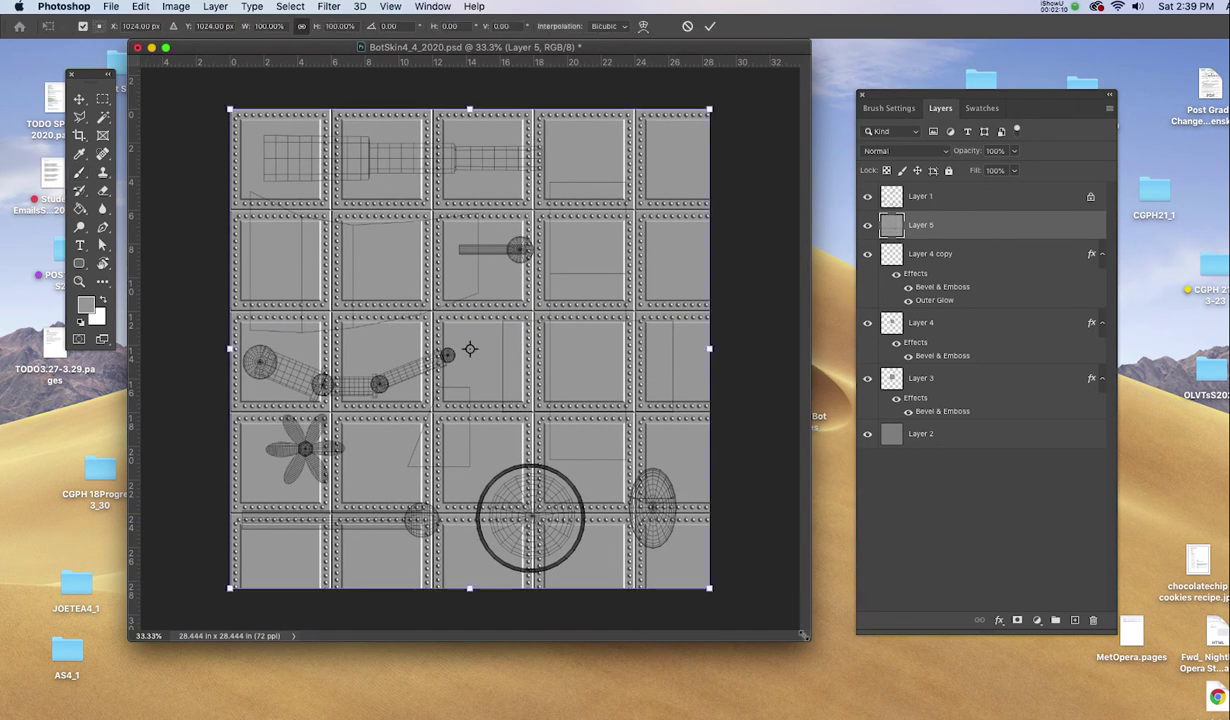
pyautogui.moveTo(711, 109); pyautogui.dragTo(566, 237)
pyautogui.moveTo(495, 306); pyautogui.dragTo(602, 254)
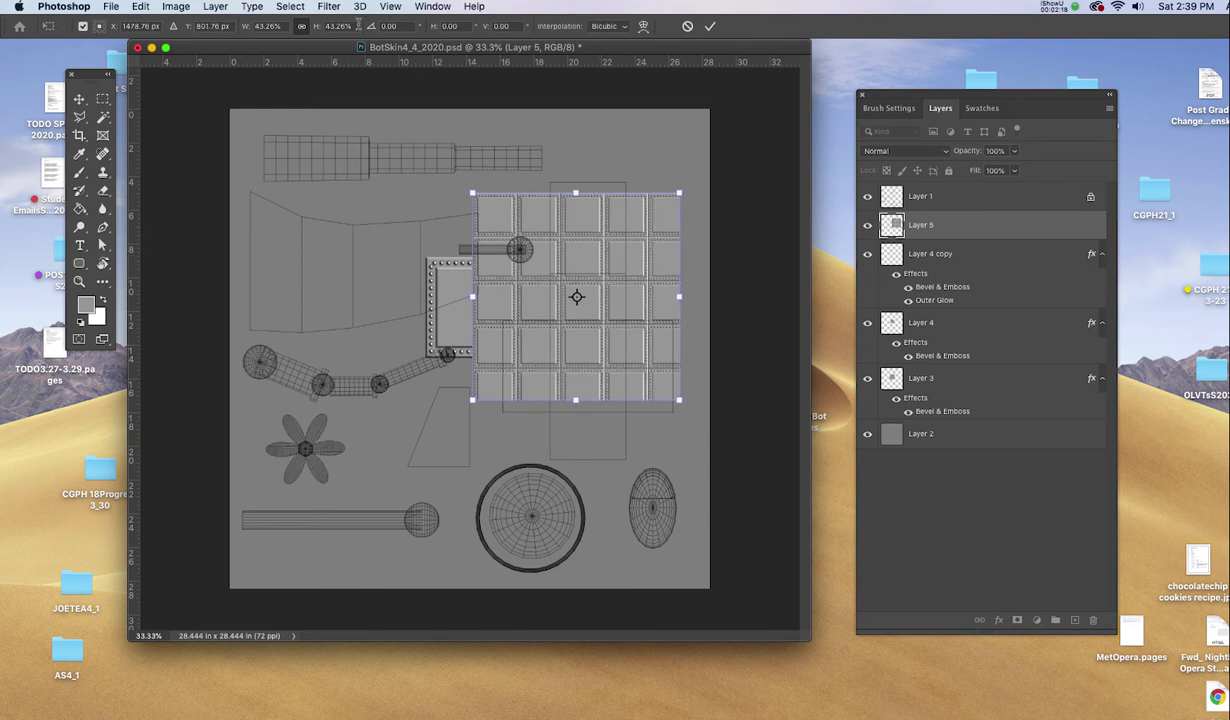
pyautogui.write('40')
pyautogui.press('Return')
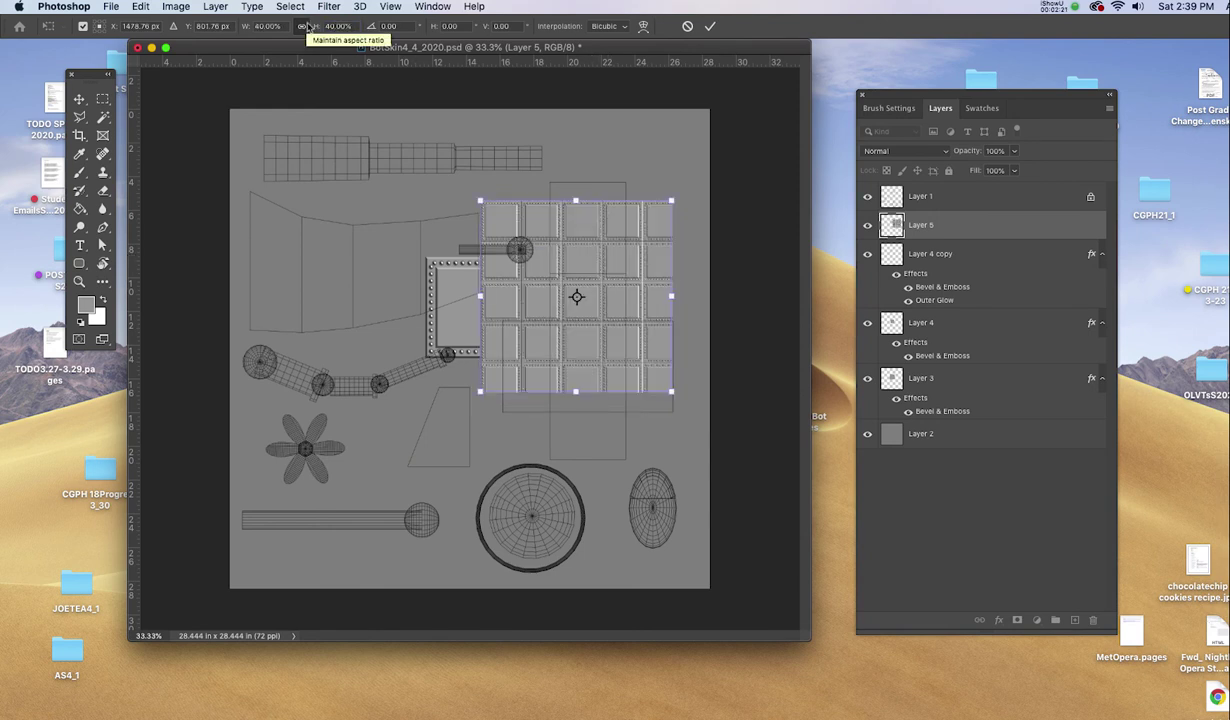
pyautogui.moveTo(616, 235)
pyautogui.mouseDown()
pyautogui.moveTo(652, 200)
pyautogui.moveTo(631, 213)
pyautogui.mouseUp()
pyautogui.press('Return')
pyautogui.press('b')
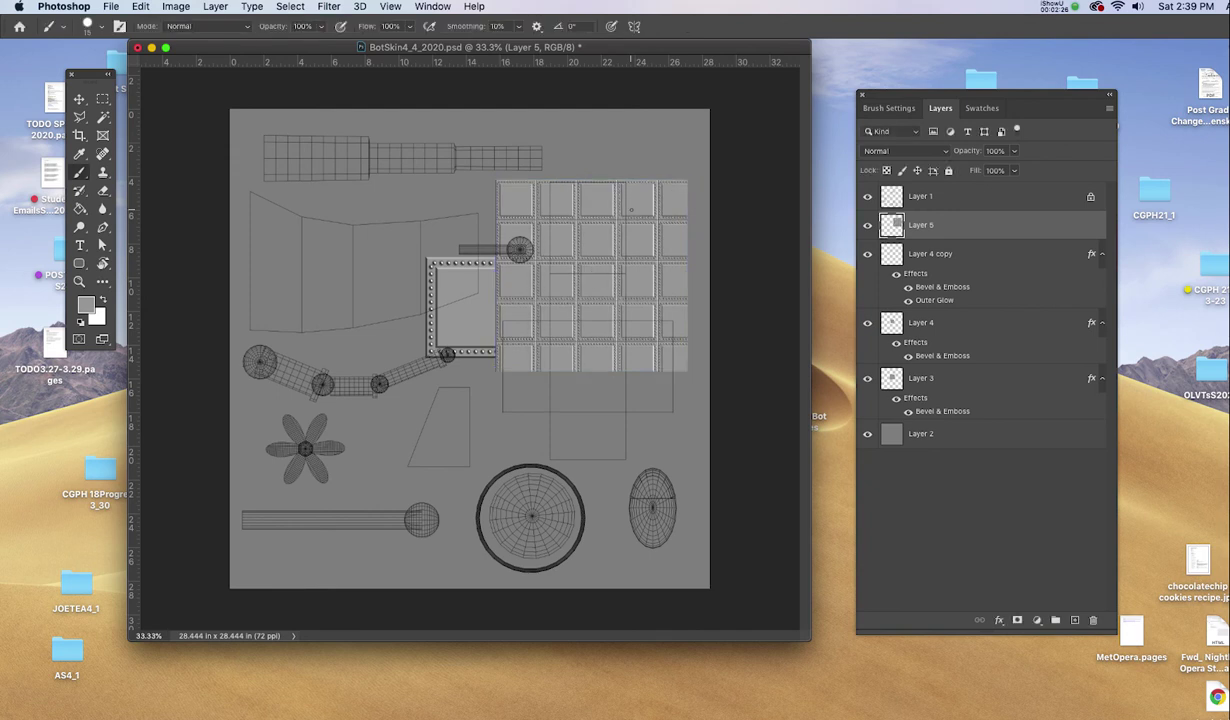
# - Move the Layer 5 panel grid straight down to cover the lower part of the cross-shaped UV layout
pyautogui.press('super+equal')
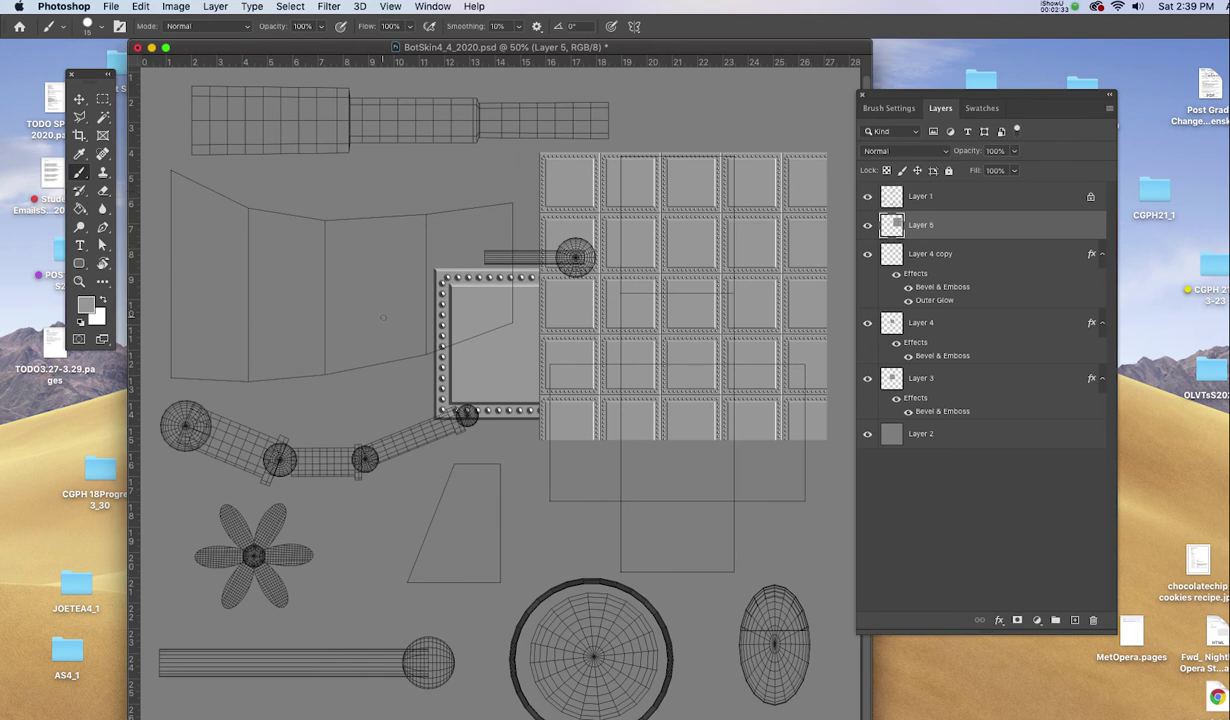
pyautogui.press('v')
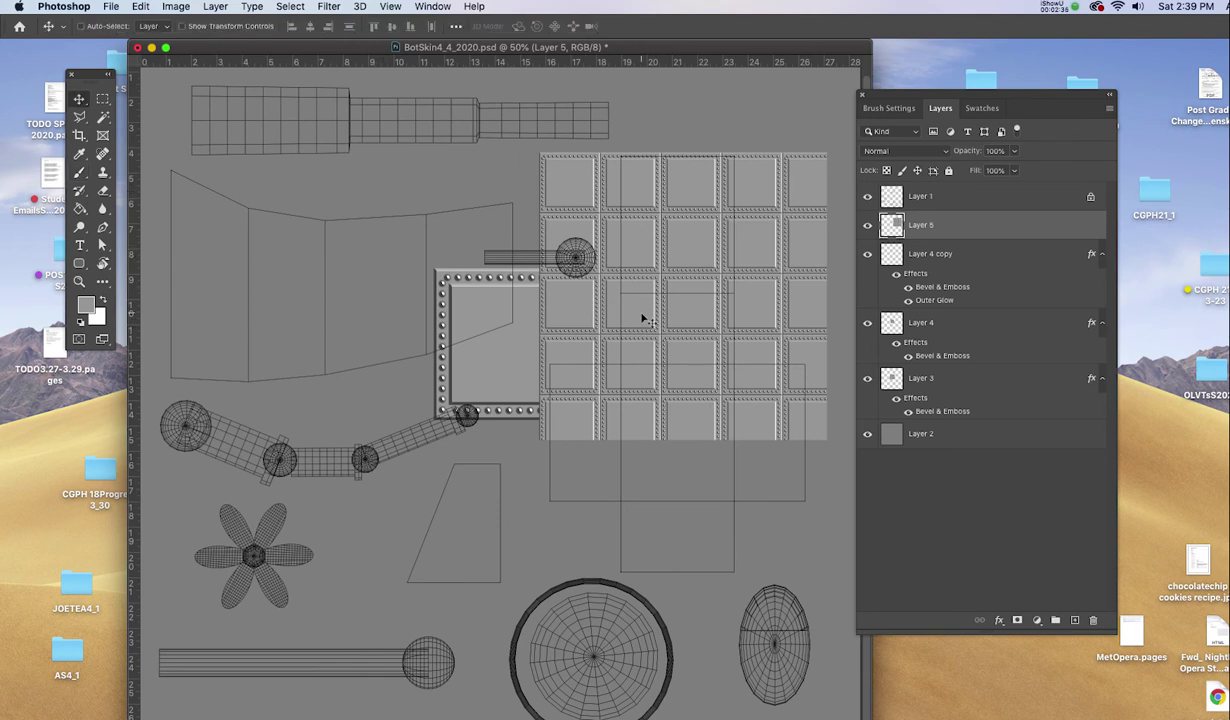
pyautogui.moveTo(665, 211)
pyautogui.mouseDown()
pyautogui.moveTo(670, 365)
pyautogui.moveTo(665, 347)
pyautogui.mouseUp()
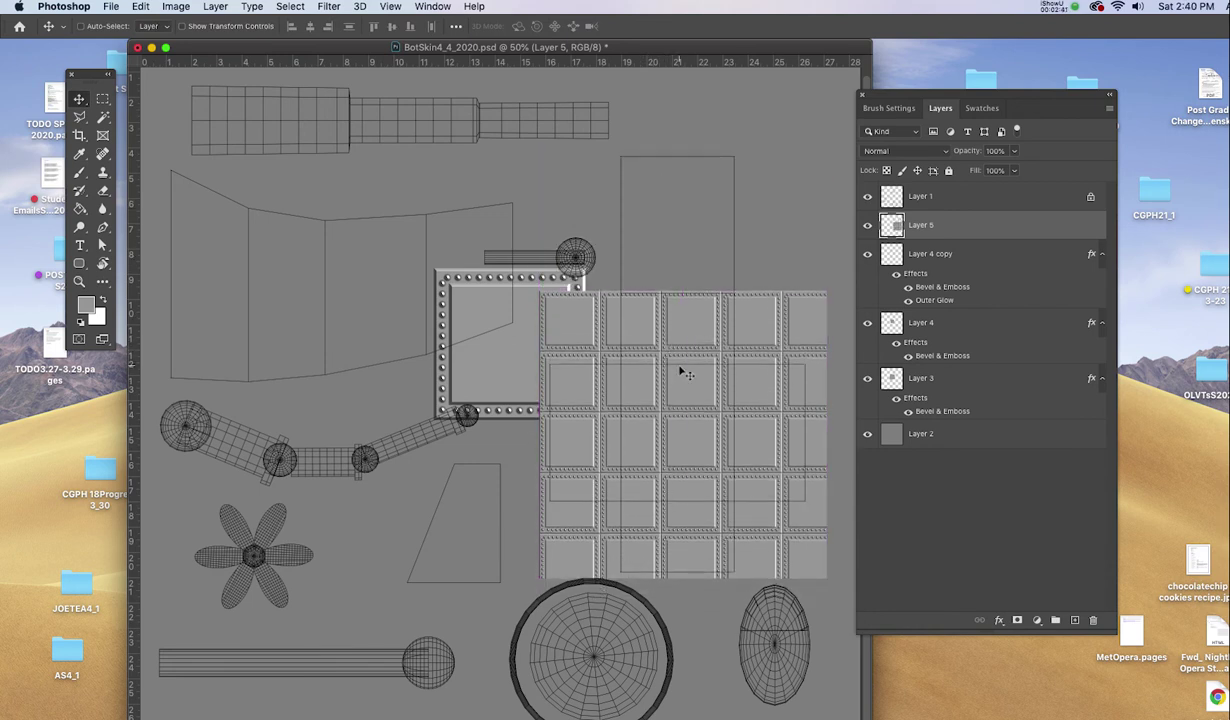
# - Duplicate Layer 5, flip the copy vertically directly above the original, merge both, and shift the merged grid slightly down over the cross
pyautogui.press('super+j')
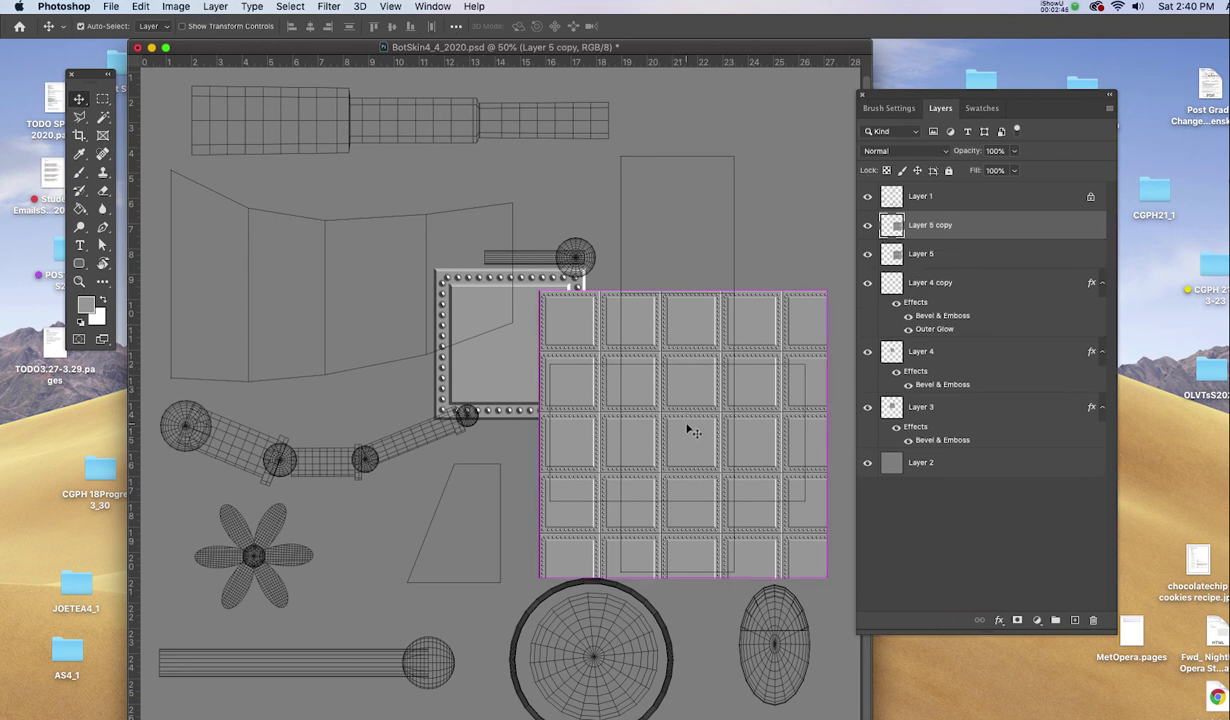
pyautogui.press('super+t')
pyautogui.rightClick(687, 370)
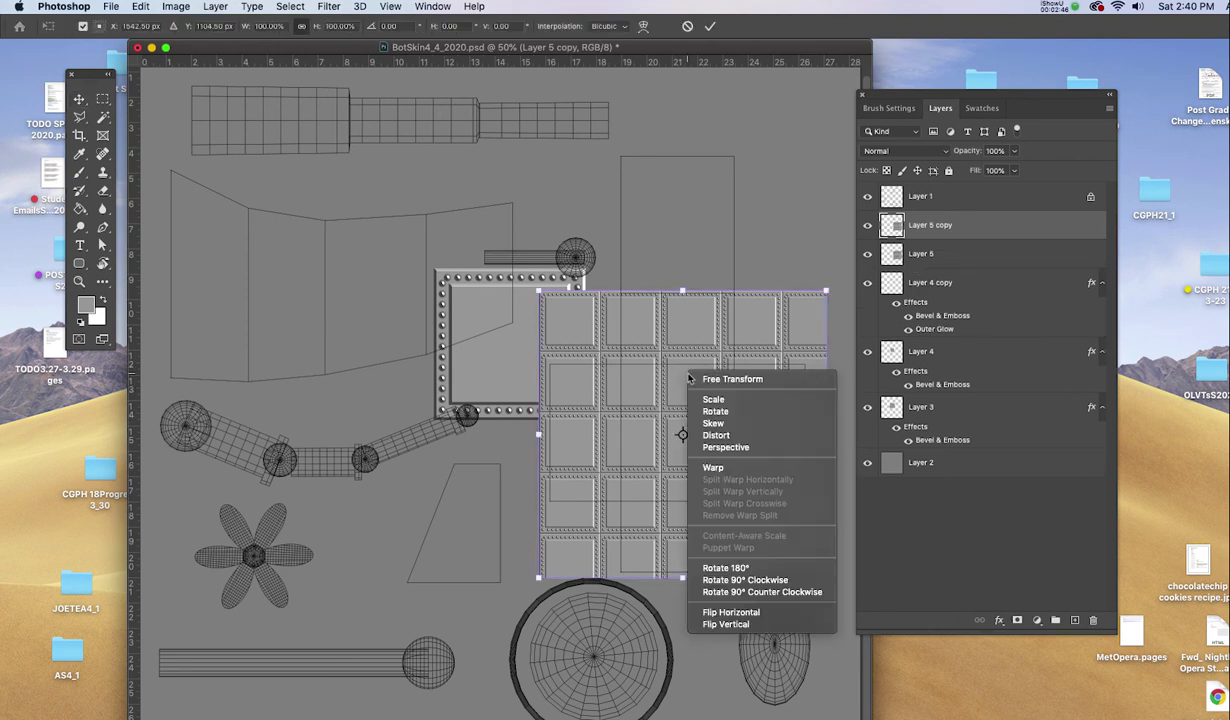
pyautogui.click(714, 626)
pyautogui.moveTo(700, 538); pyautogui.dragTo(717, 252)
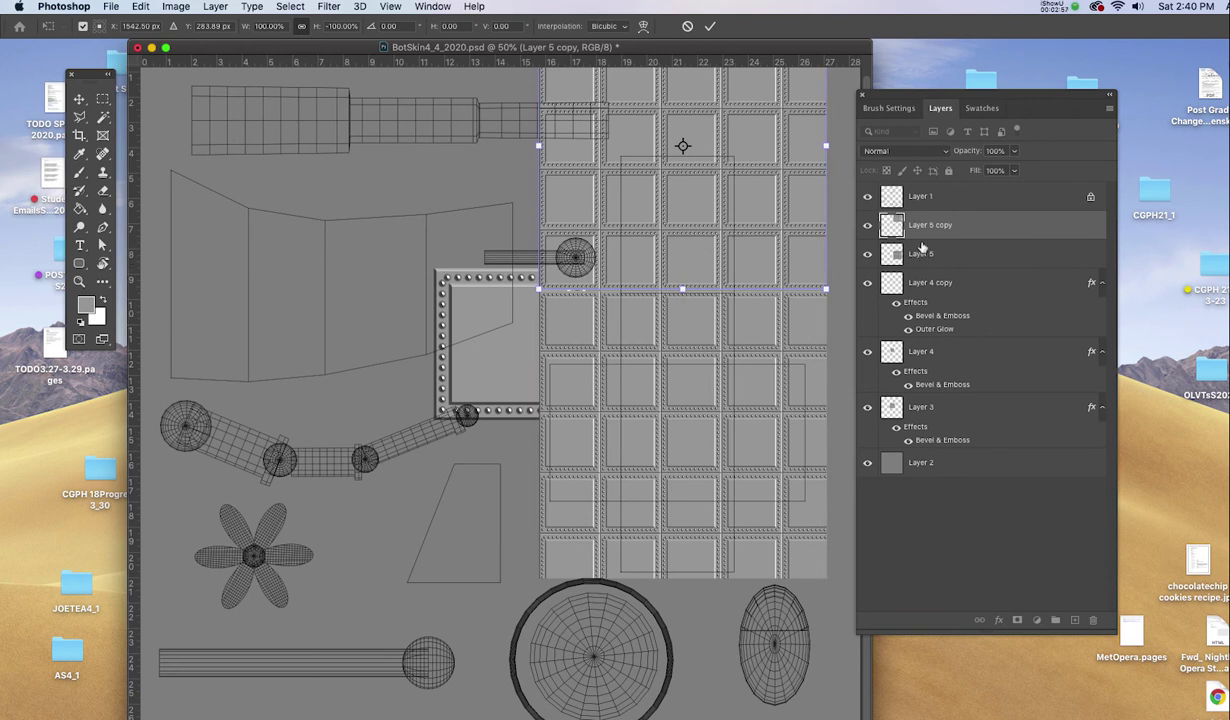
pyautogui.press('Return')
pyautogui.hotkey('ctrl', 'e')
pyautogui.moveTo(769, 253)
pyautogui.mouseDown()
pyautogui.moveTo(738, 287)
pyautogui.moveTo(788, 253)
pyautogui.moveTo(775, 258)
pyautogui.mouseUp()
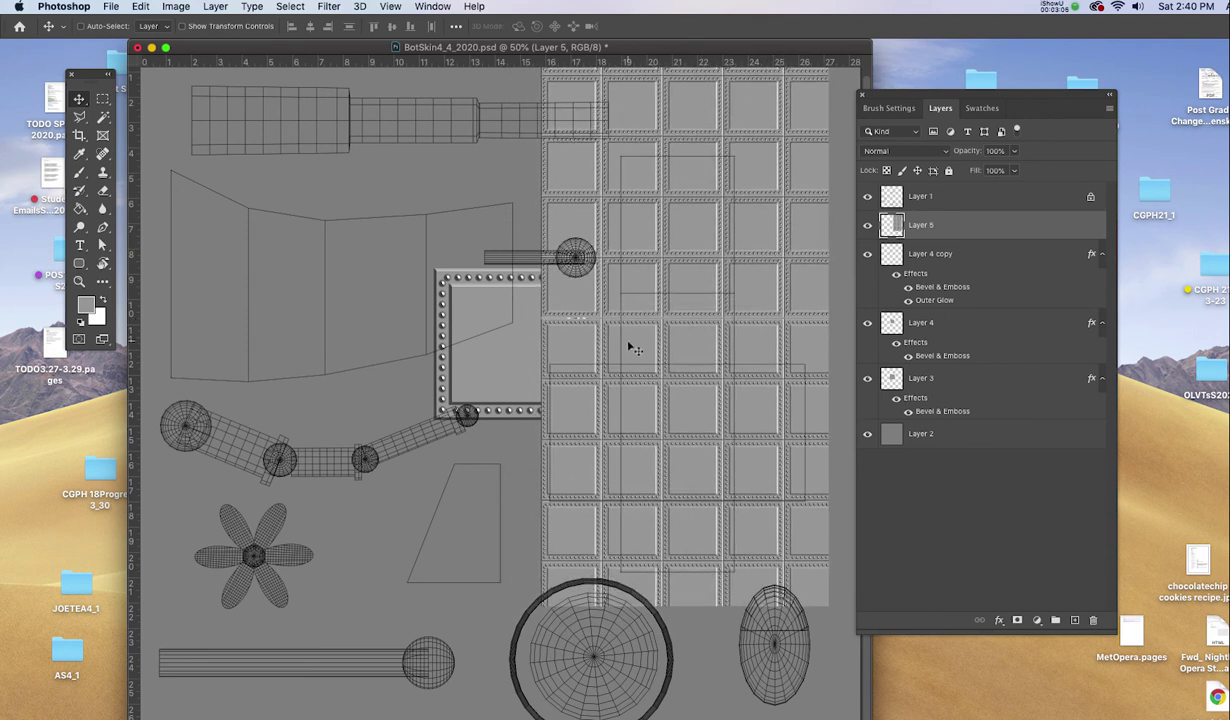
# - Trace a loose polygonal lasso selection just outside the cross-shaped body UV outline and mask Layer 5 to that selection
pyautogui.press('super+equal')
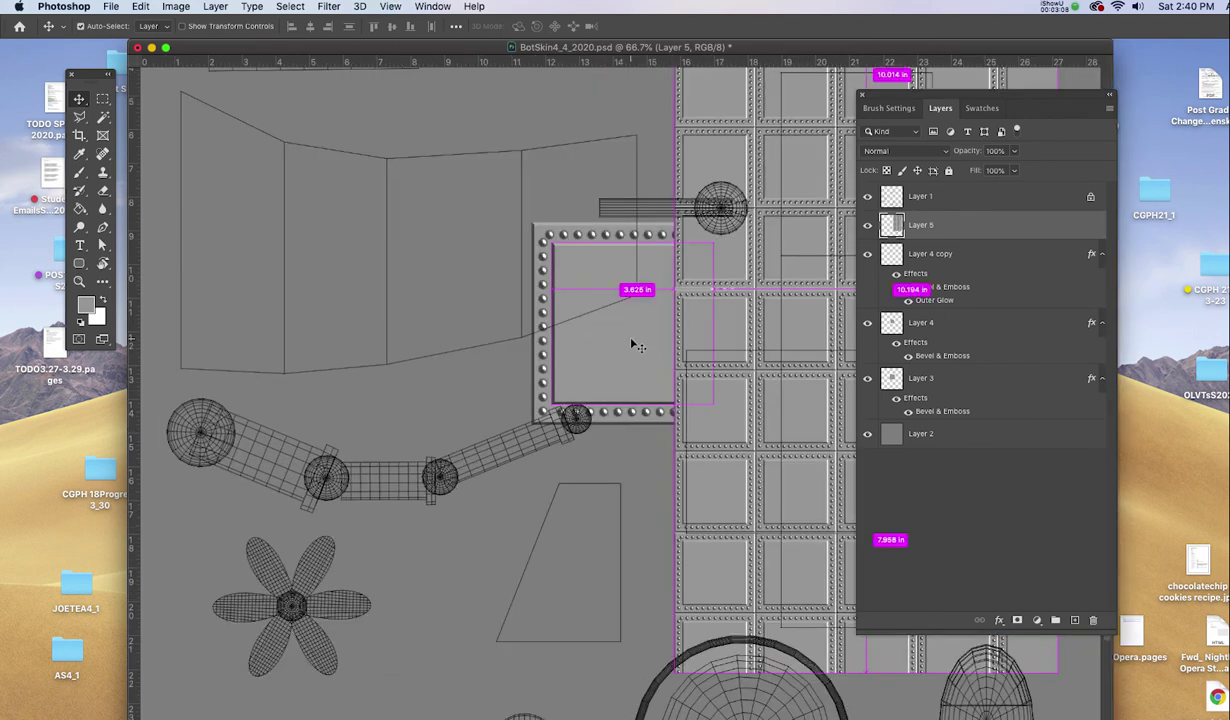
pyautogui.press('f')
pyautogui.moveTo(670, 316); pyautogui.dragTo(335, 325)
pyautogui.press('super+r')
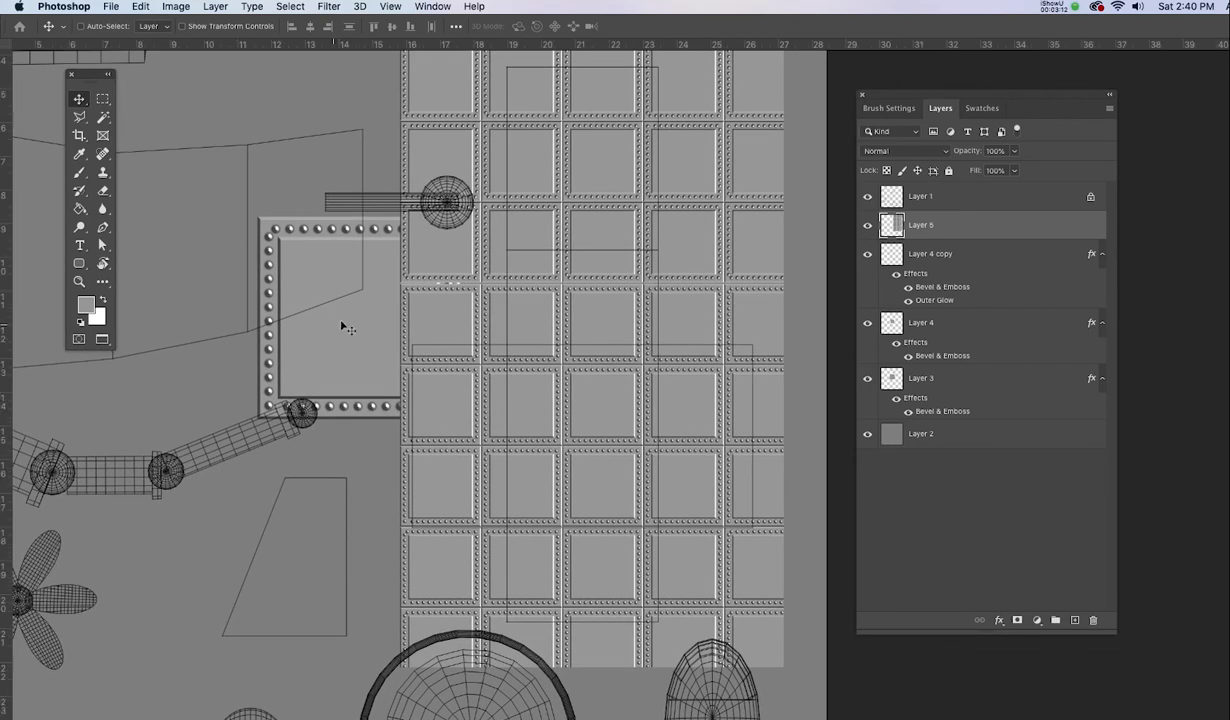
pyautogui.press('l')
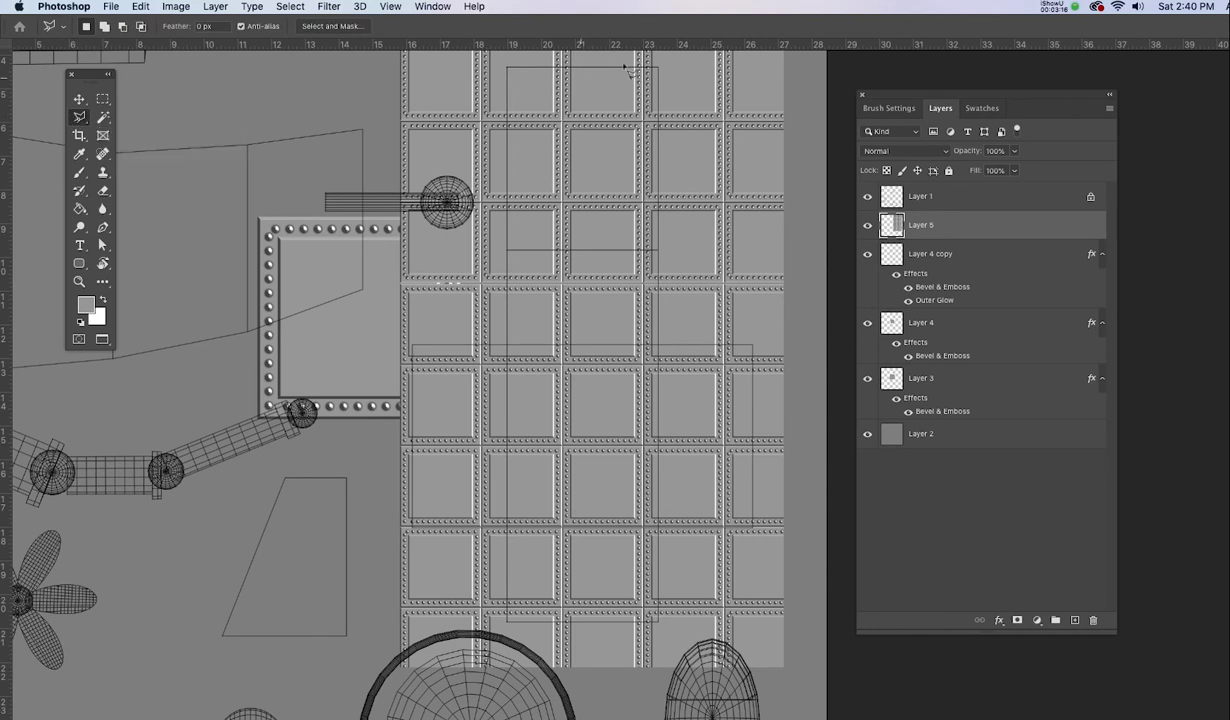
pyautogui.click(669, 58)
pyautogui.scroll(2, 669, 58)
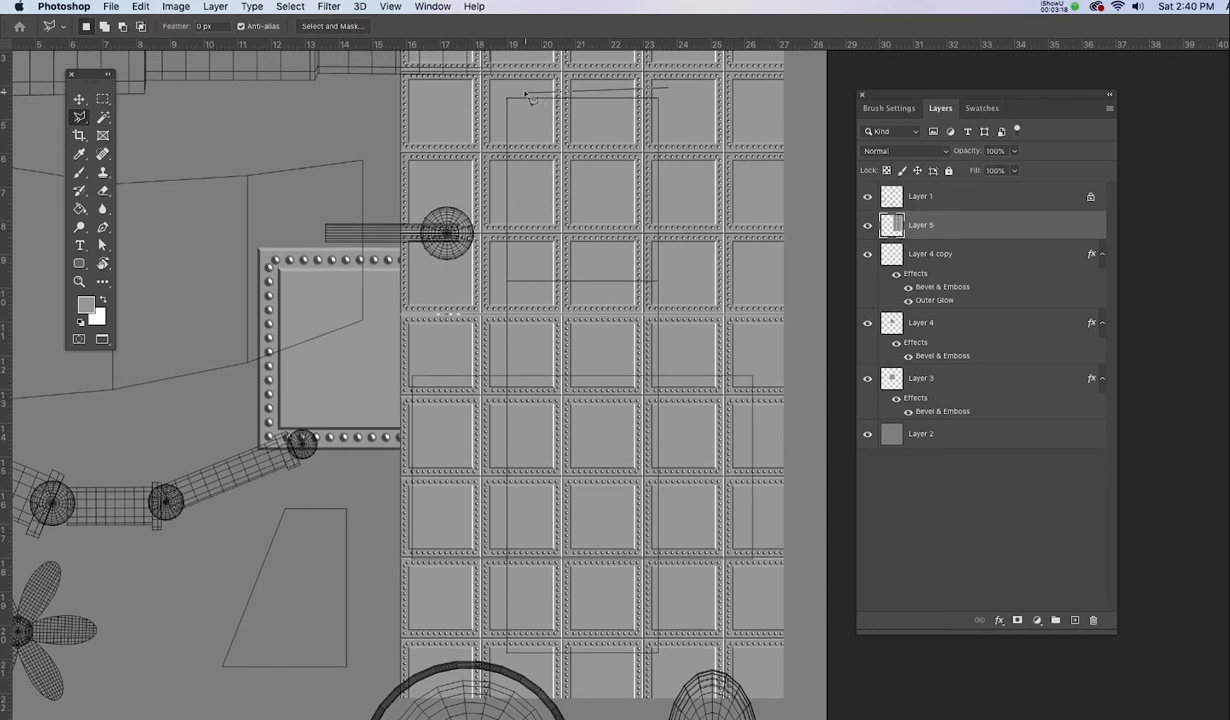
pyautogui.click(492, 150)
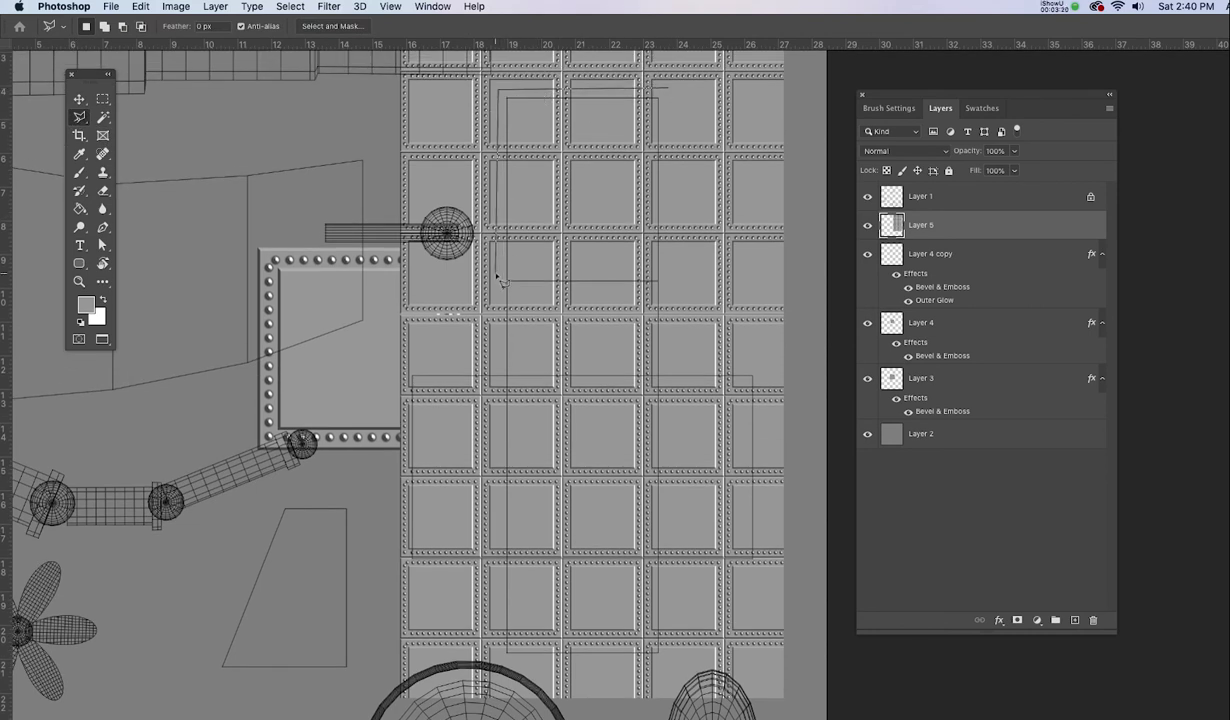
pyautogui.click(494, 366)
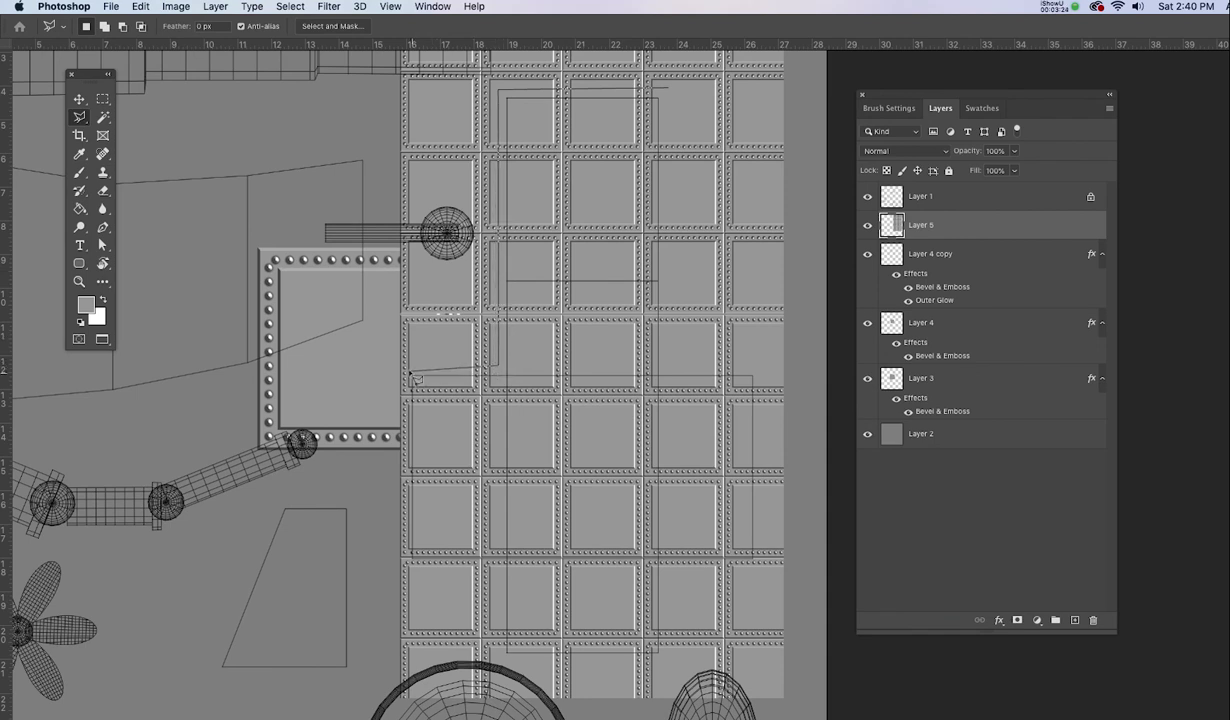
pyautogui.click(409, 365)
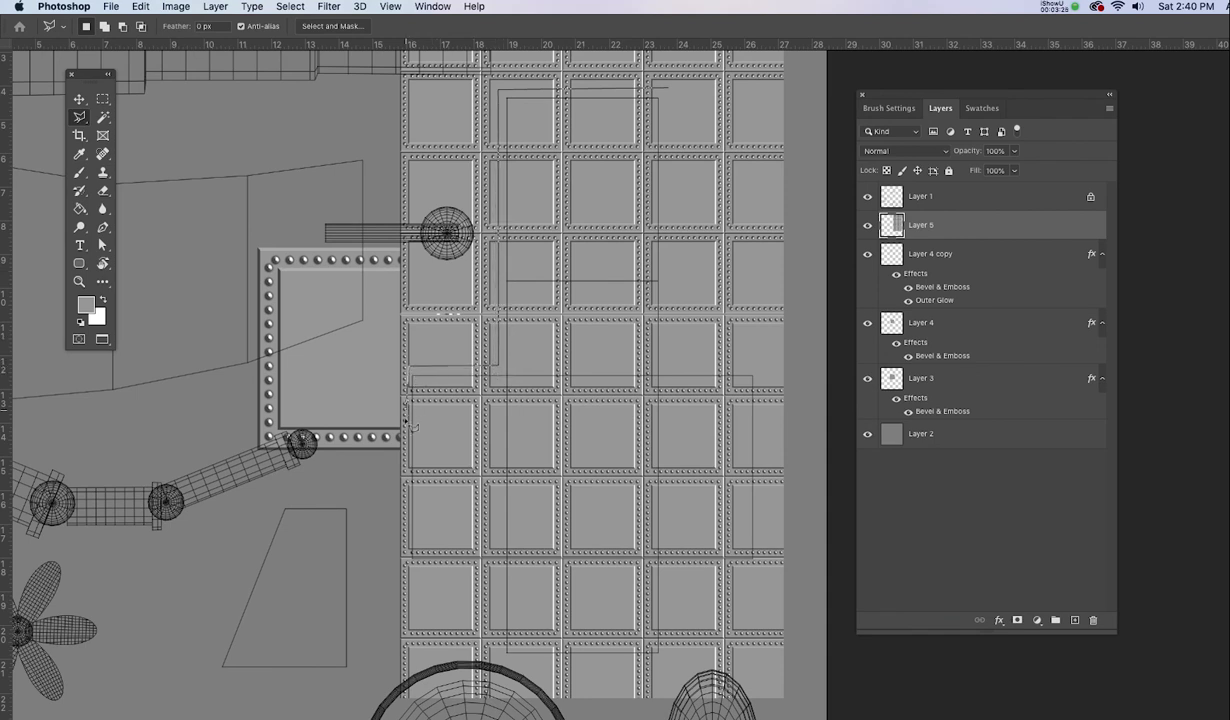
pyautogui.click(409, 570)
pyautogui.click(499, 569)
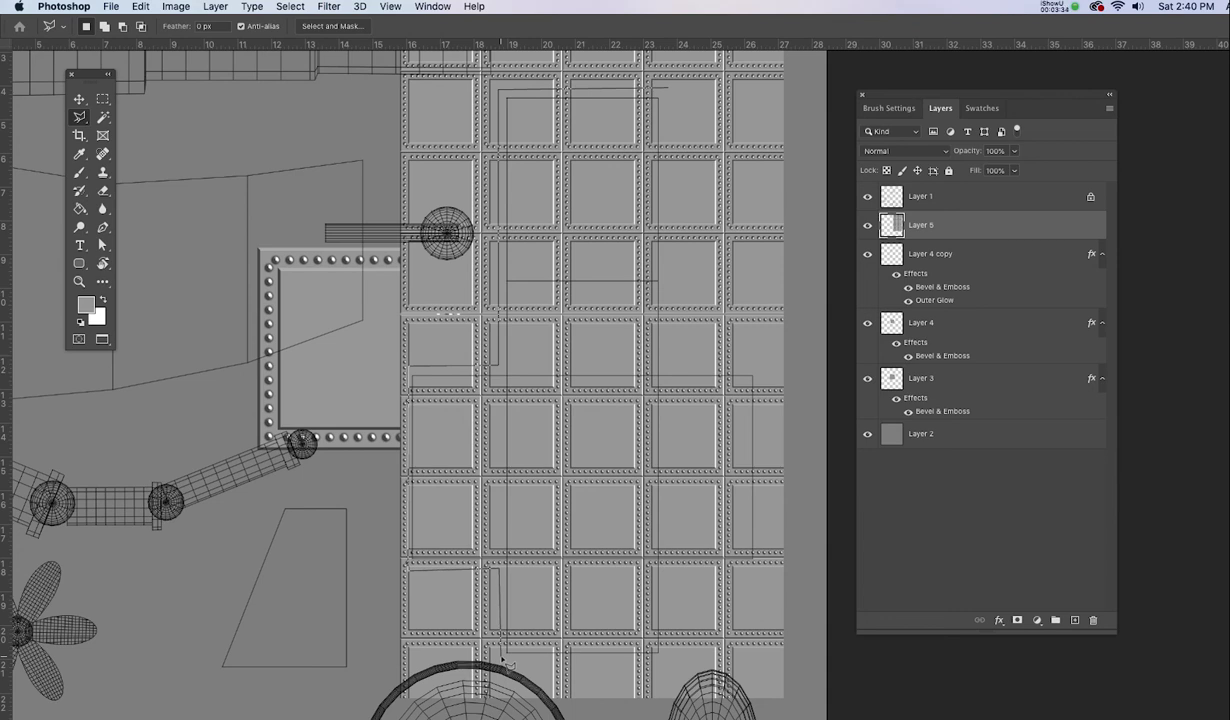
pyautogui.click(700, 650)
pyautogui.click(801, 651)
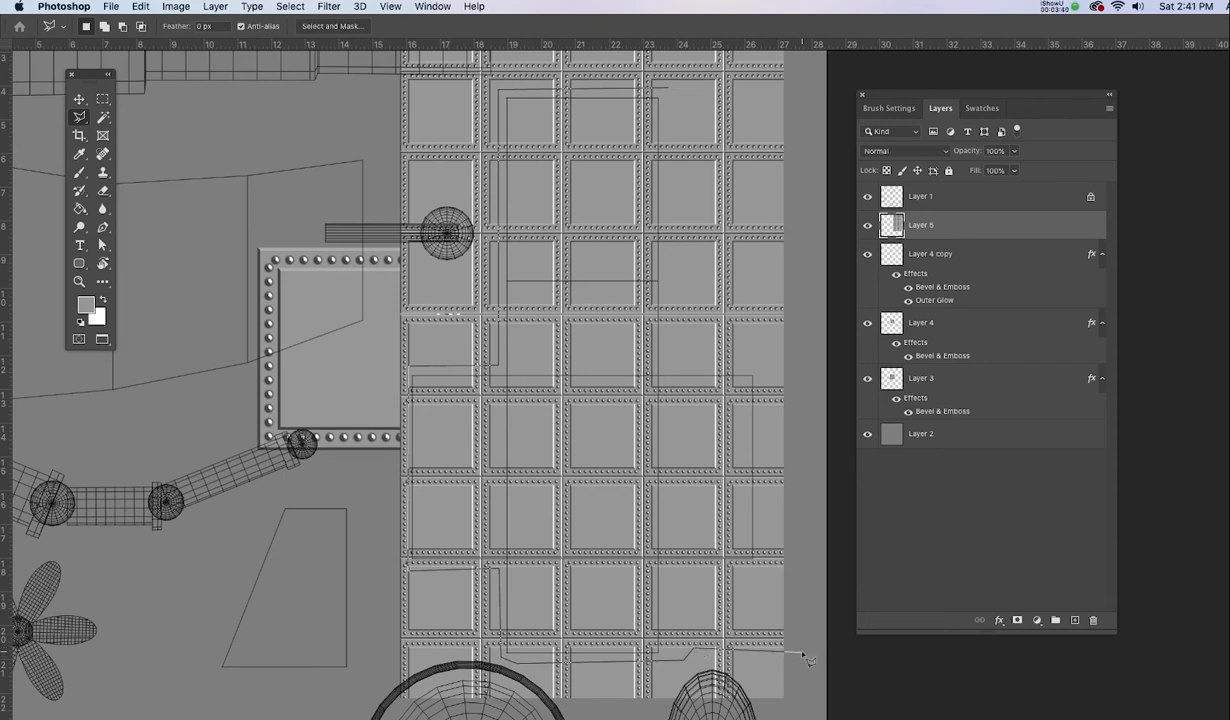
pyautogui.click(783, 381)
pyautogui.click(766, 362)
pyautogui.click(665, 362)
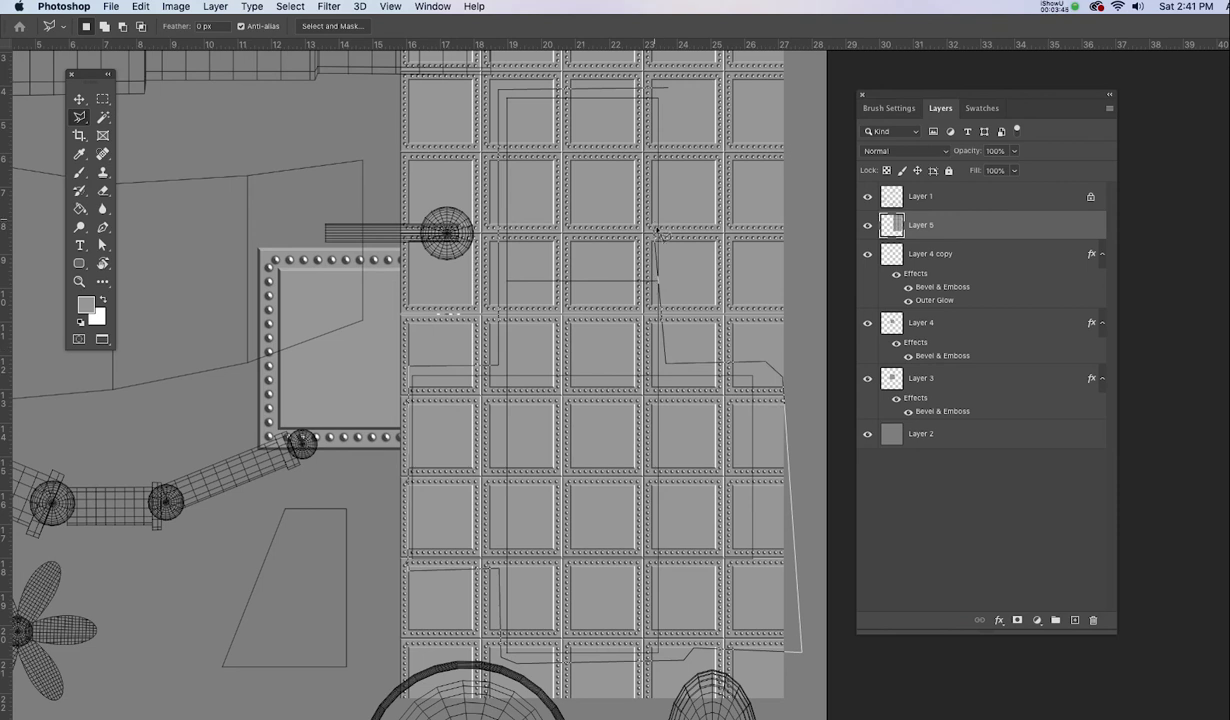
pyautogui.doubleClick(662, 90)
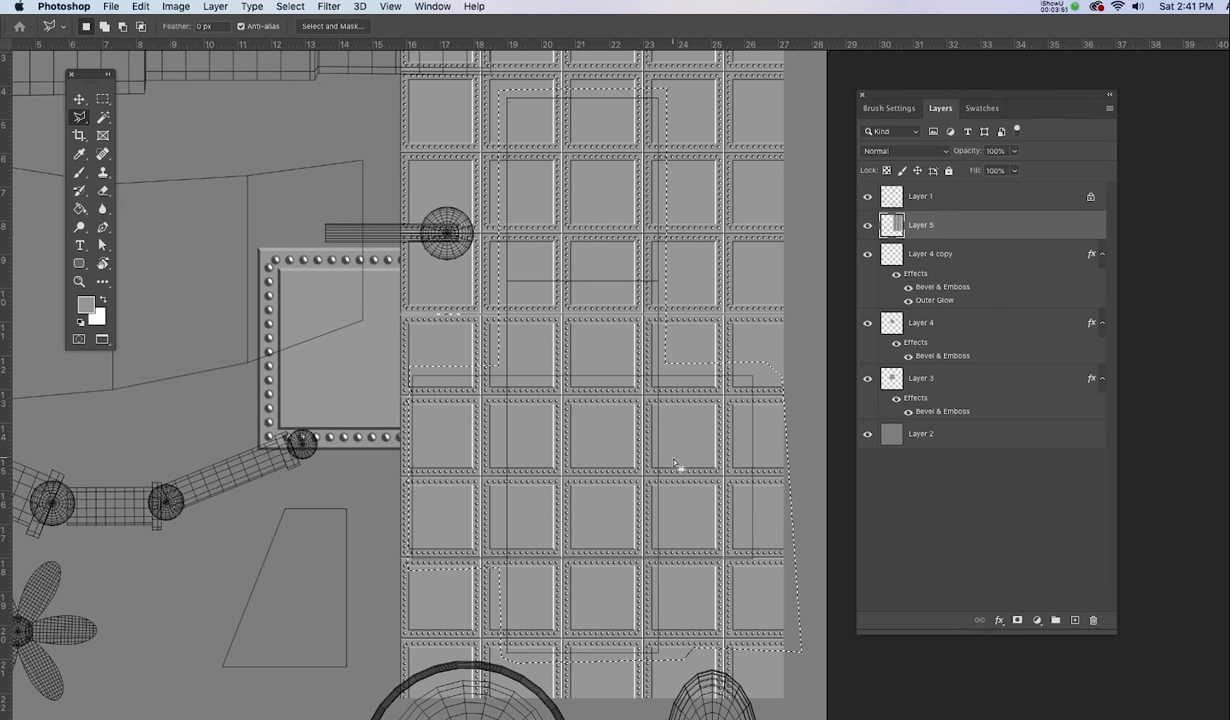
pyautogui.click(1016, 620)
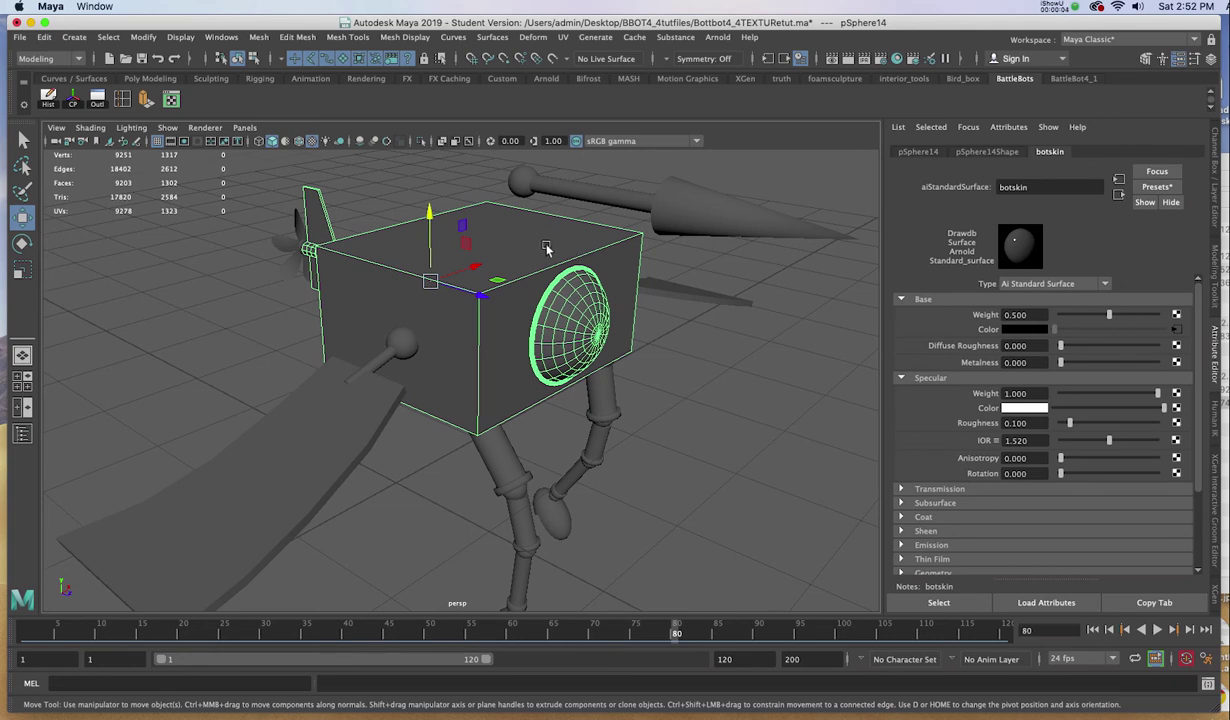
# - Switch to Maya, open the material attributes of the bot's body, and break the botskin base color connection
pyautogui.scroll(5, 520, 232)
pyautogui.moveTo(556, 318); pyautogui.dragTo(530, 260)
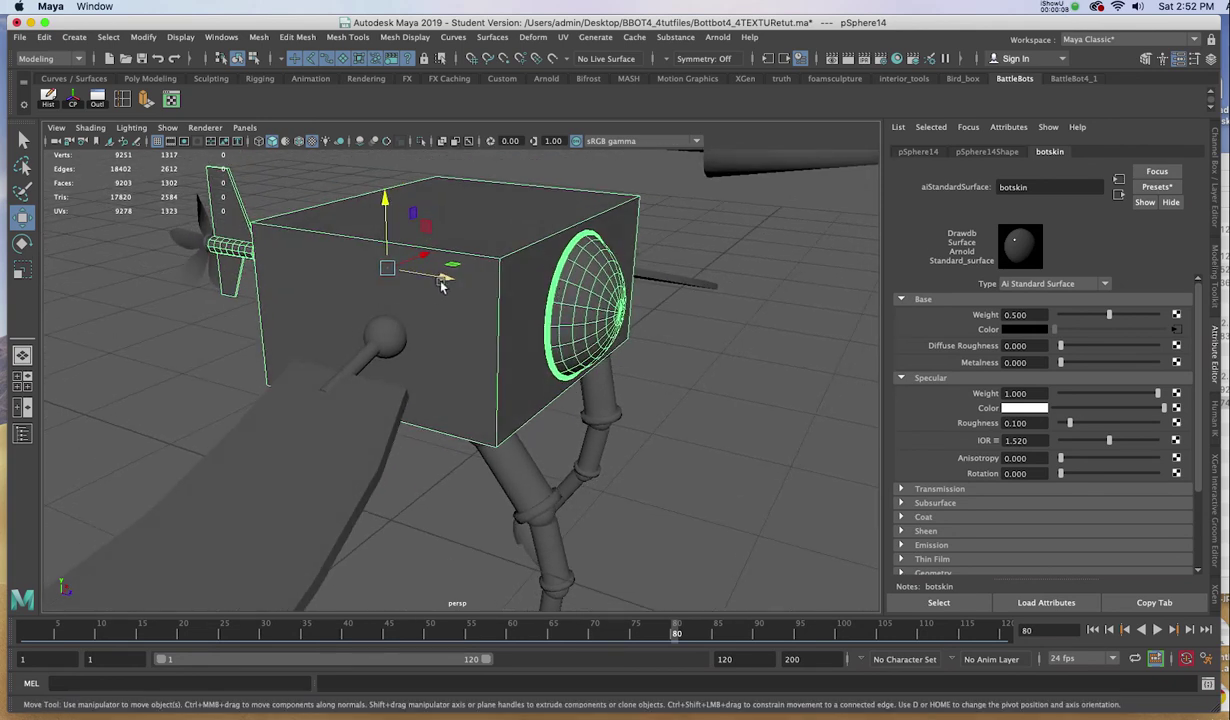
pyautogui.rightClick(463, 236)
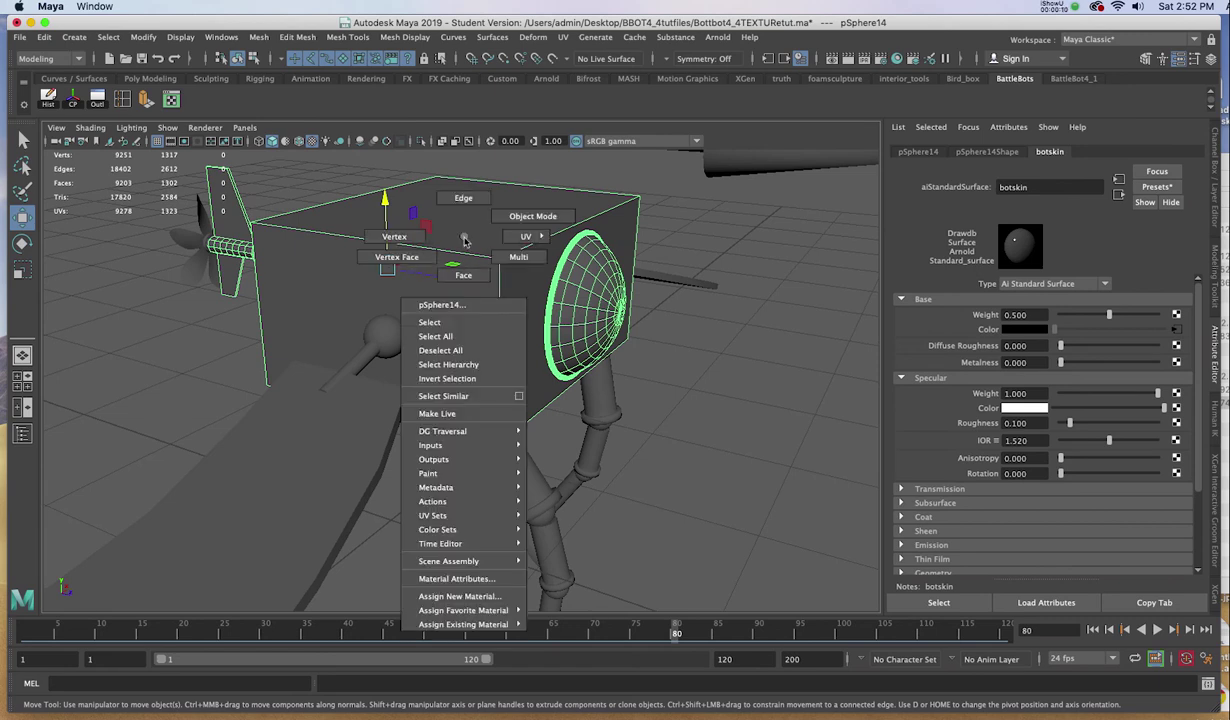
pyautogui.click(460, 579)
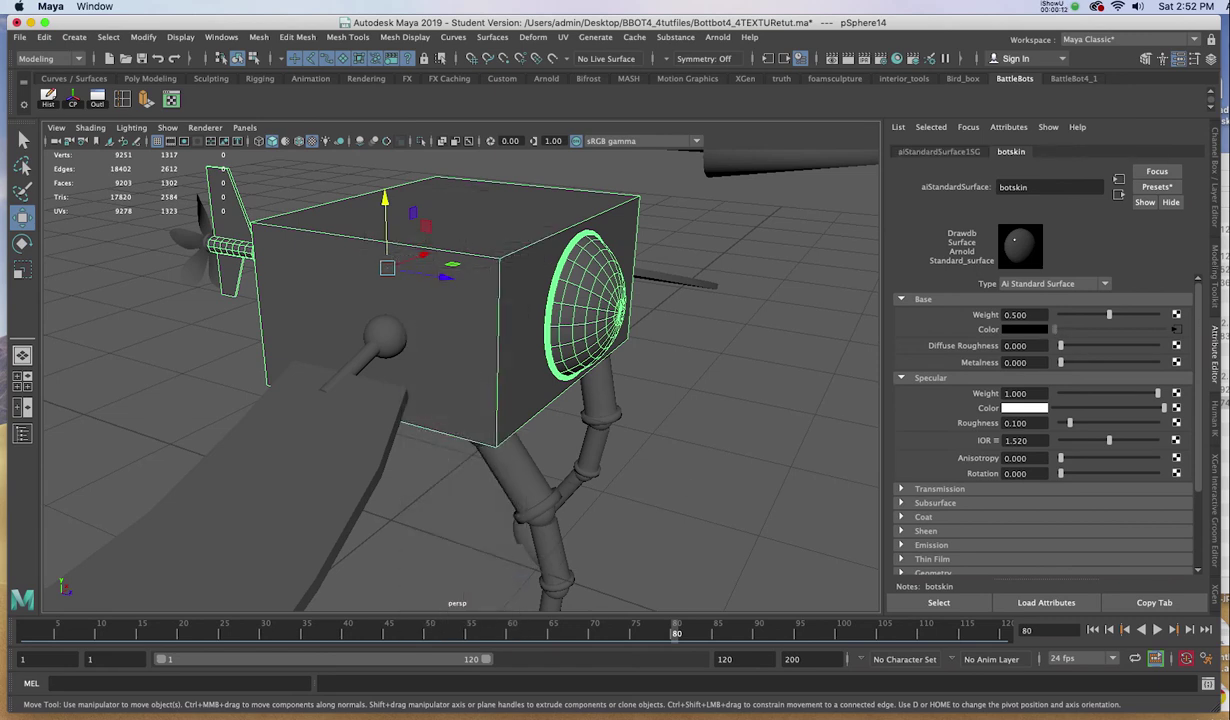
pyautogui.rightClick(986, 332)
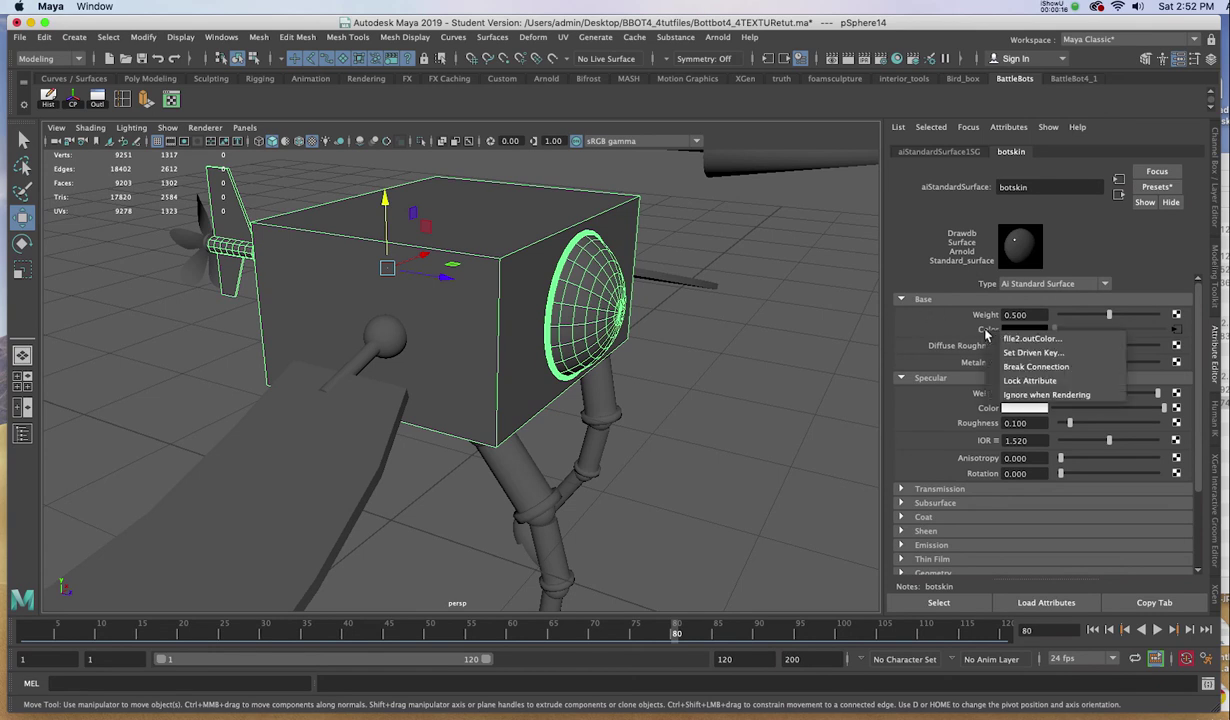
pyautogui.click(966, 351)
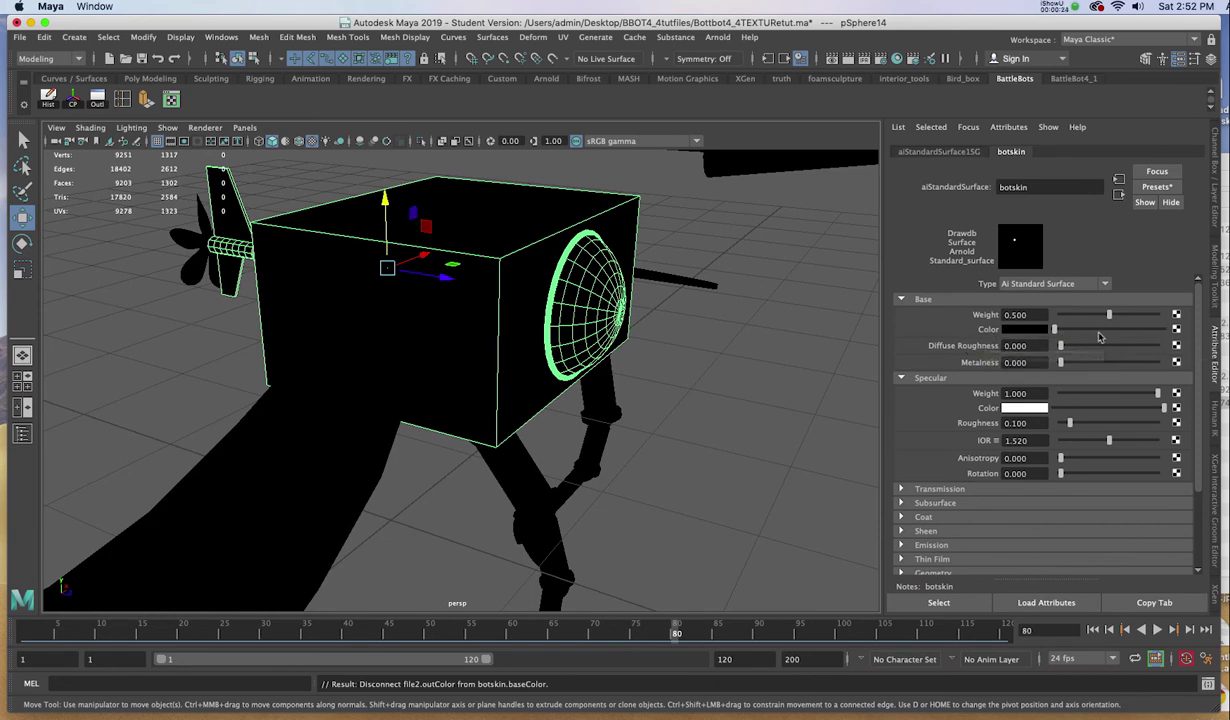
# - Connect a new File texture to the botskin base color and load BotSkin4_4_2020.psd from the Desktop as its image
pyautogui.click(1176, 329)
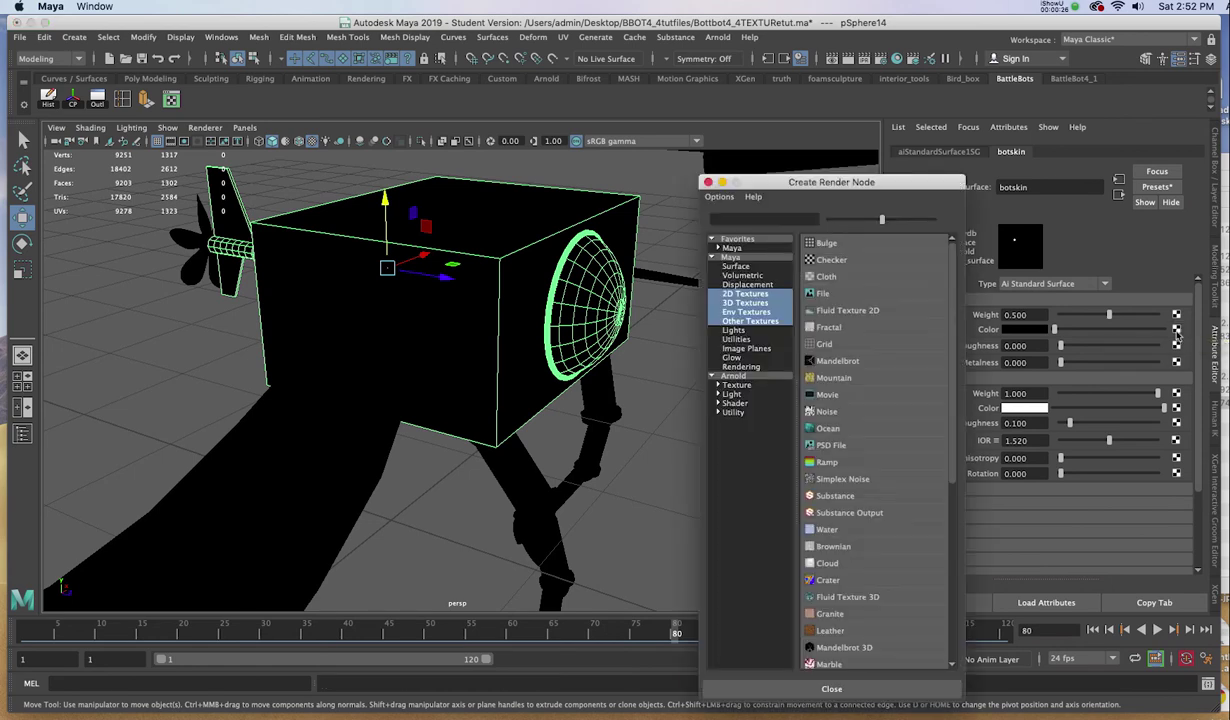
pyautogui.click(820, 294)
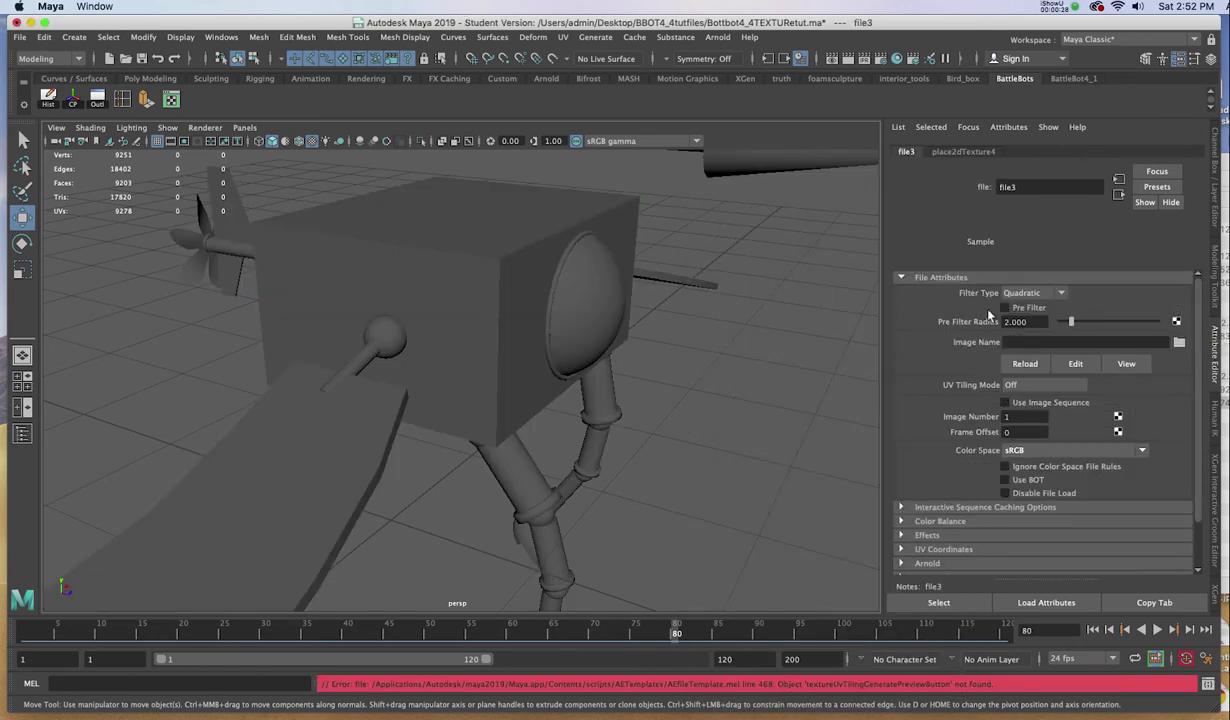
pyautogui.click(1179, 343)
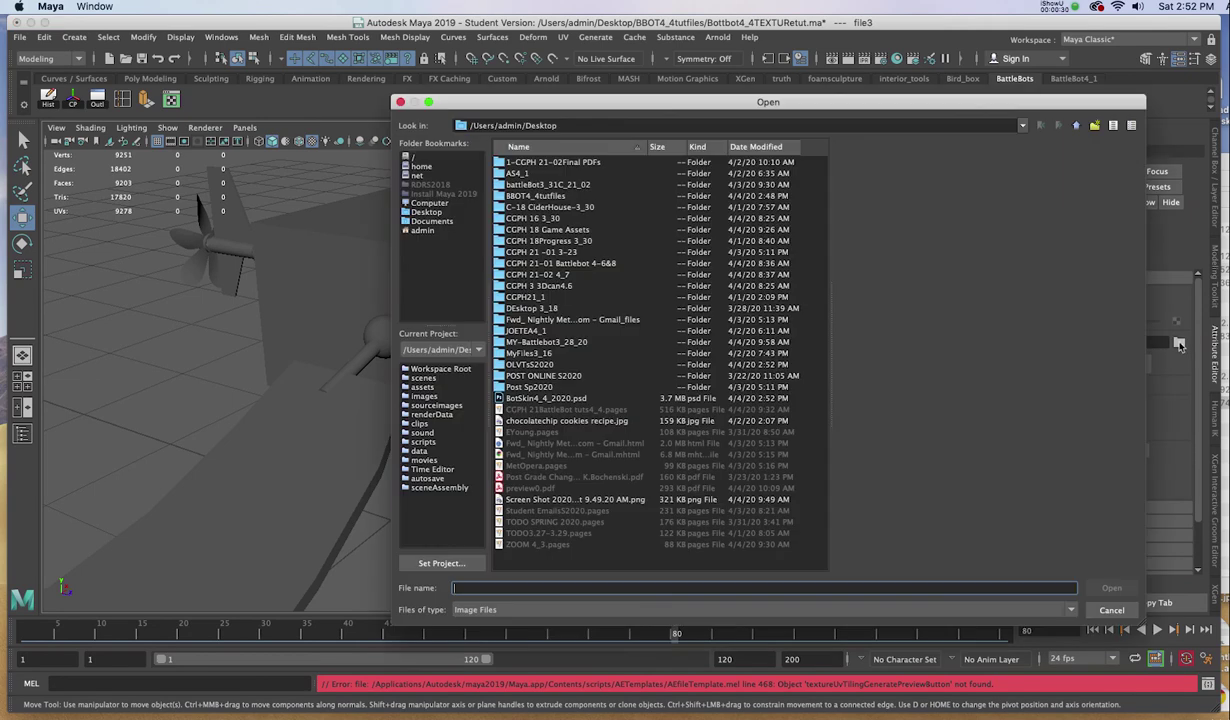
pyautogui.click(500, 398)
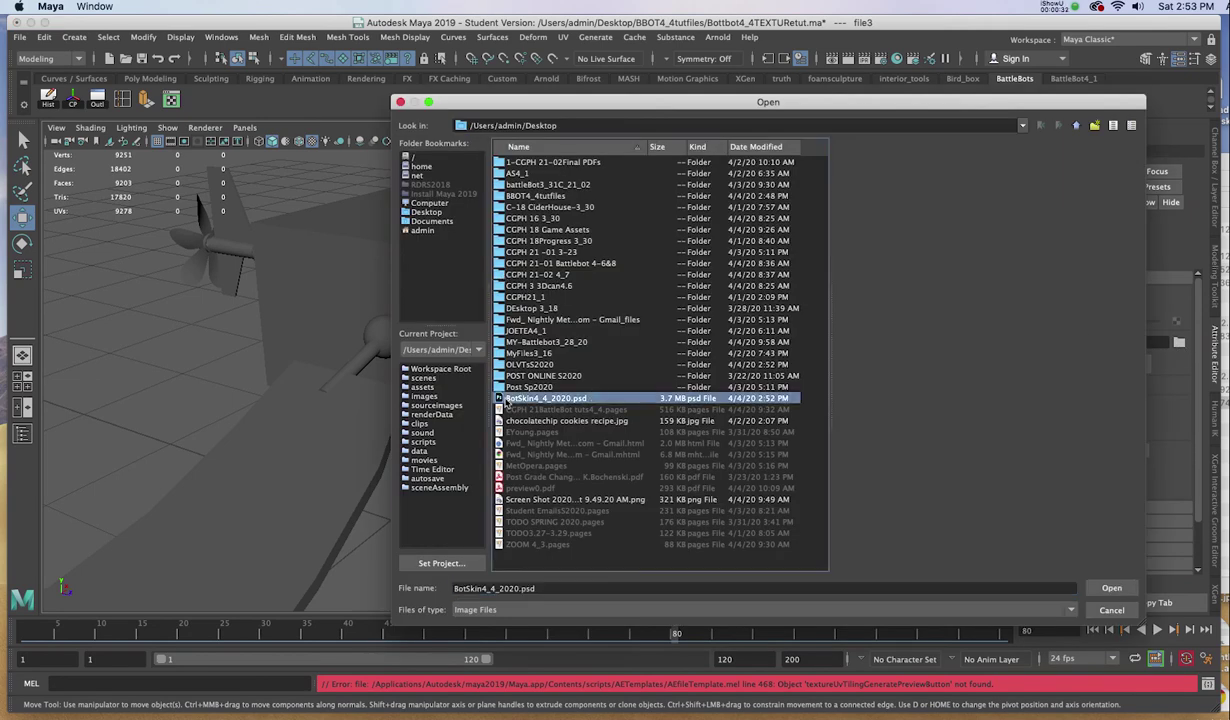
pyautogui.click(1106, 588)
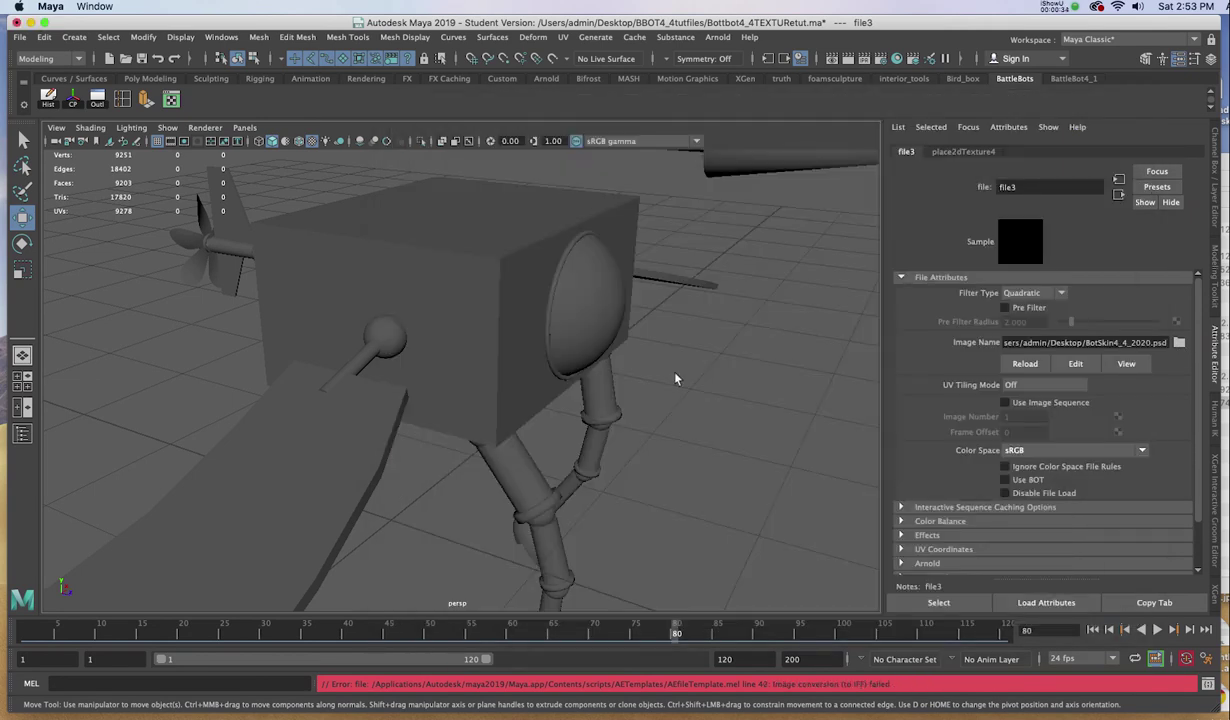
# - Display the bot with its texture and examine how the riveted panels wrap around the body from several angles
pyautogui.moveTo(486, 253); pyautogui.dragTo(455, 229)
pyautogui.keyDown('alt'); pyautogui.moveTo(394, 244); pyautogui.dragTo(544, 200); pyautogui.keyUp('alt')
pyautogui.scroll(-3, 467, 239)
pyautogui.scroll(-2, 512, 255)
pyautogui.keyDown('alt'); pyautogui.moveTo(511, 255); pyautogui.dragTo(530, 310); pyautogui.keyUp('alt')
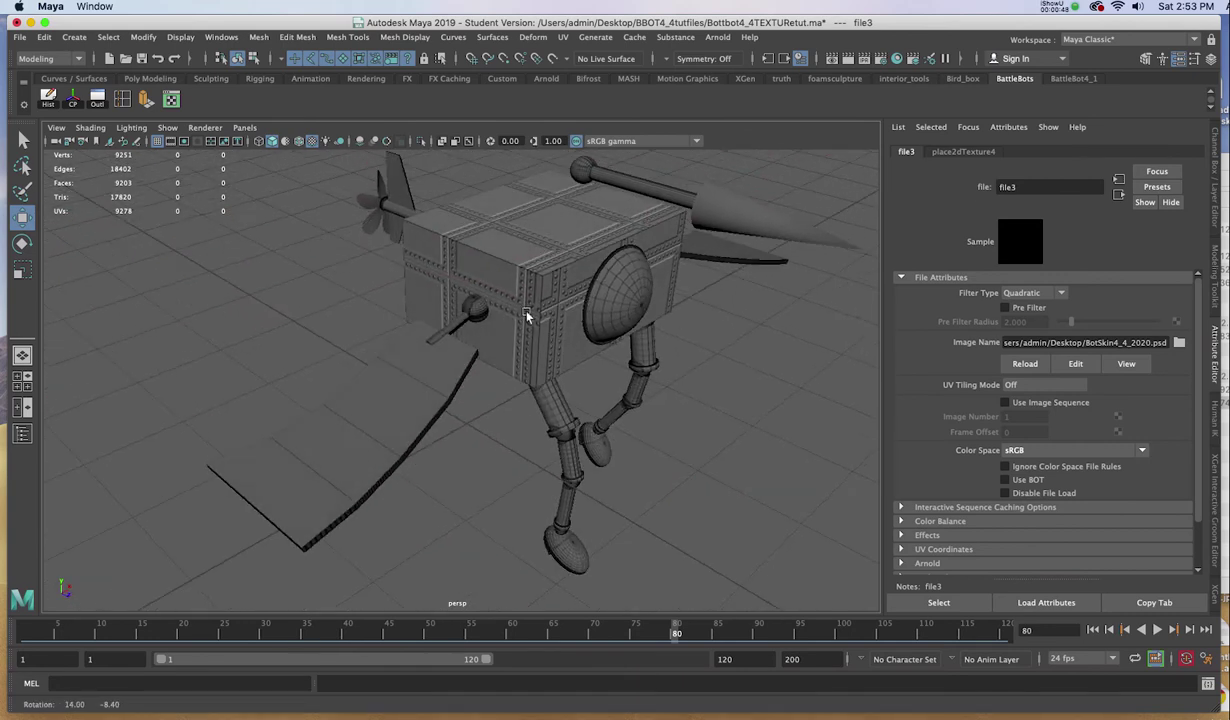
pyautogui.keyDown('alt'); pyautogui.moveTo(372, 437); pyautogui.dragTo(345, 430); pyautogui.keyUp('alt')
pyautogui.scroll(3, 466, 355)
pyautogui.keyDown('alt'); pyautogui.moveTo(466, 355); pyautogui.dragTo(393, 390); pyautogui.keyUp('alt')
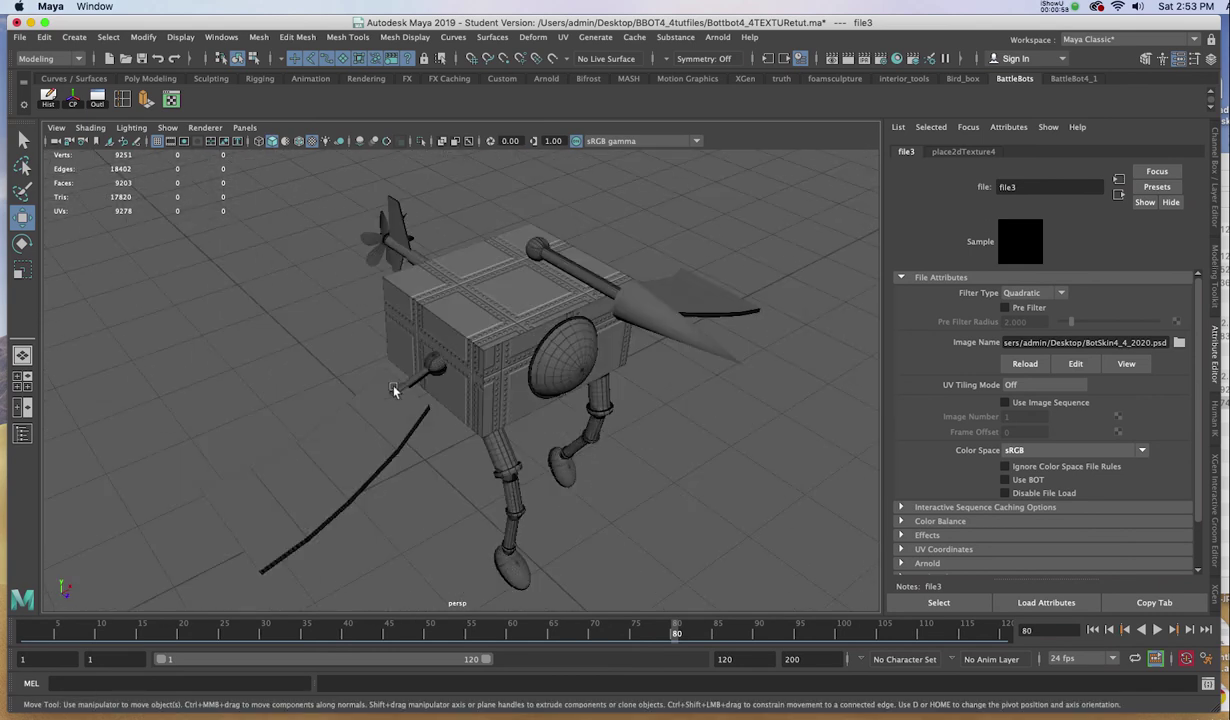
pyautogui.keyDown('alt'); pyautogui.moveTo(362, 397); pyautogui.dragTo(470, 449); pyautogui.keyUp('alt')
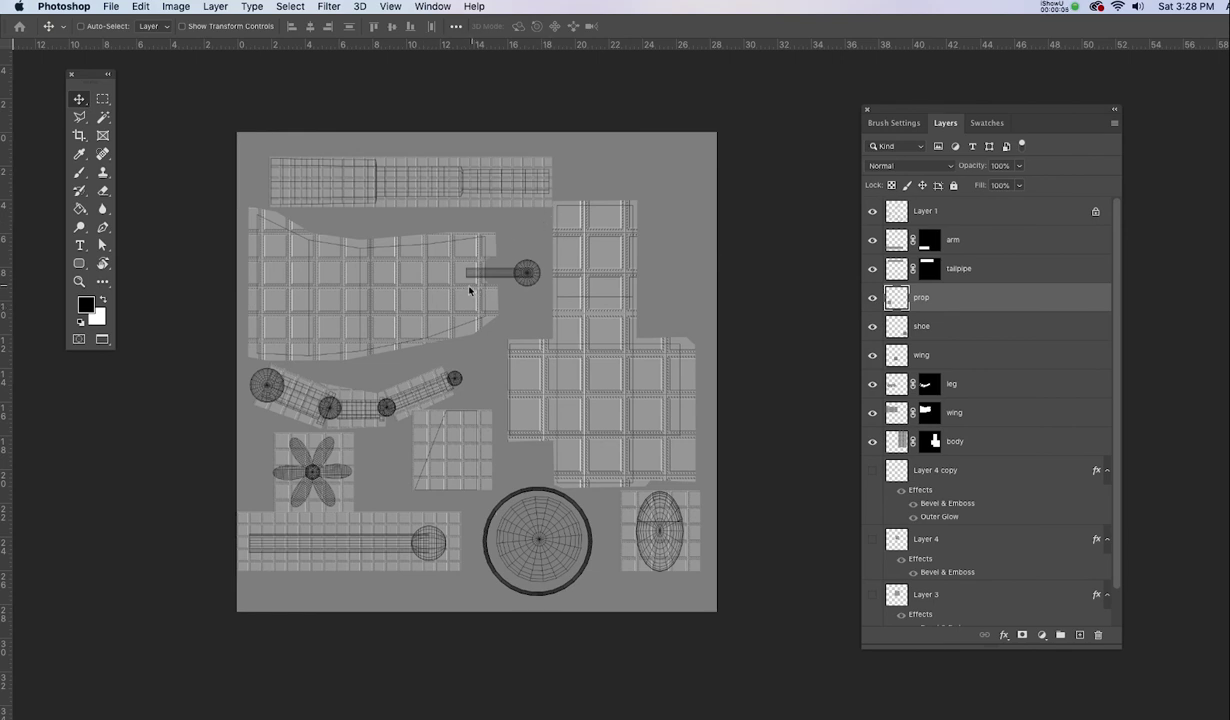
# - Switch to Photoshop, cycle the screen modes back to a floating document window, and reposition the Layers panel and the document window
pyautogui.press('super+equal')
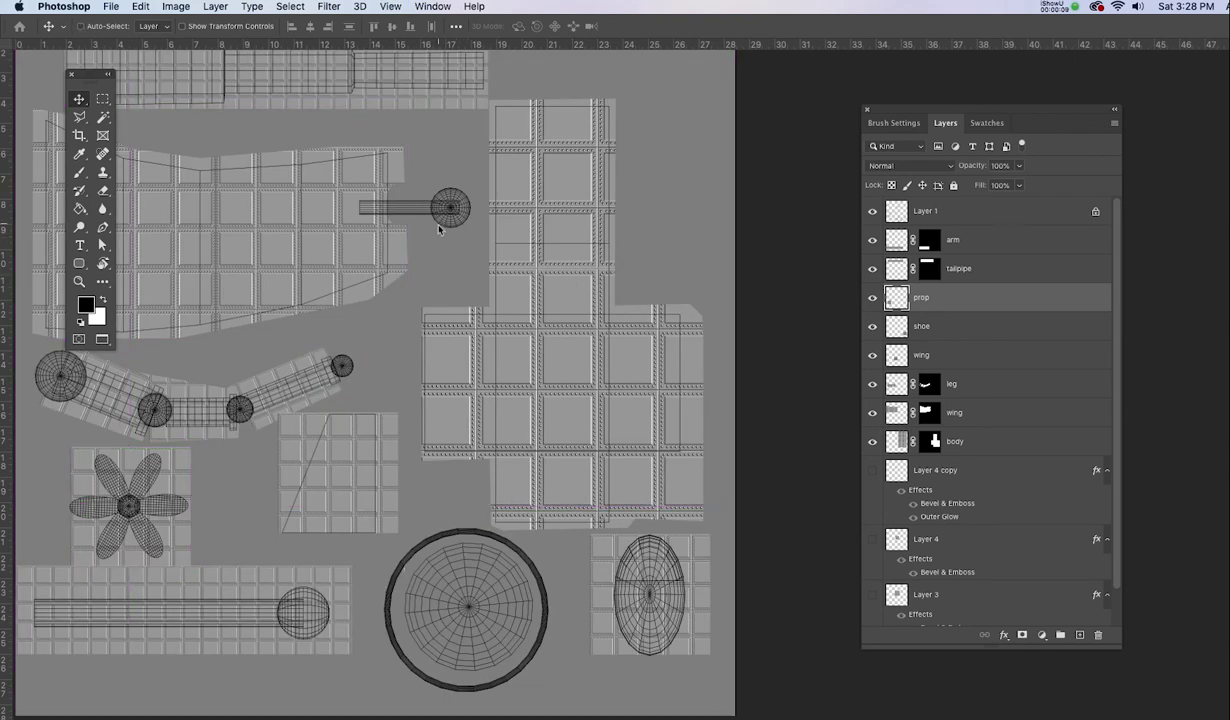
pyautogui.press('f')
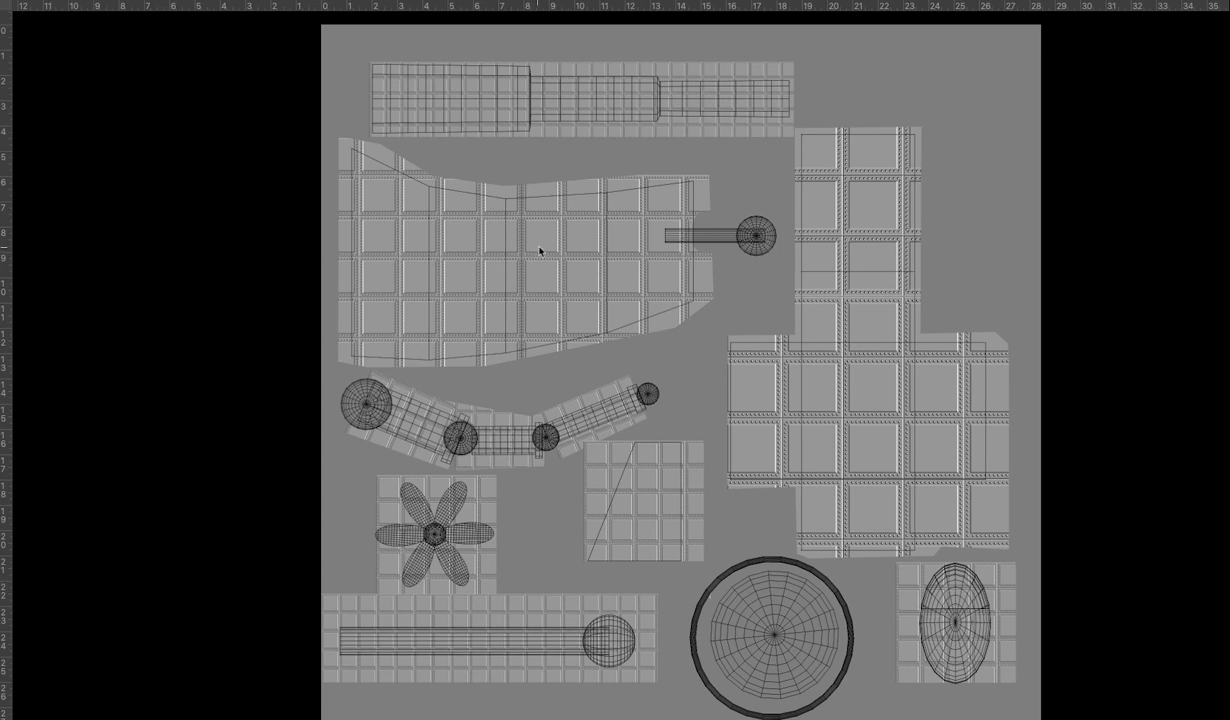
pyautogui.press('f')
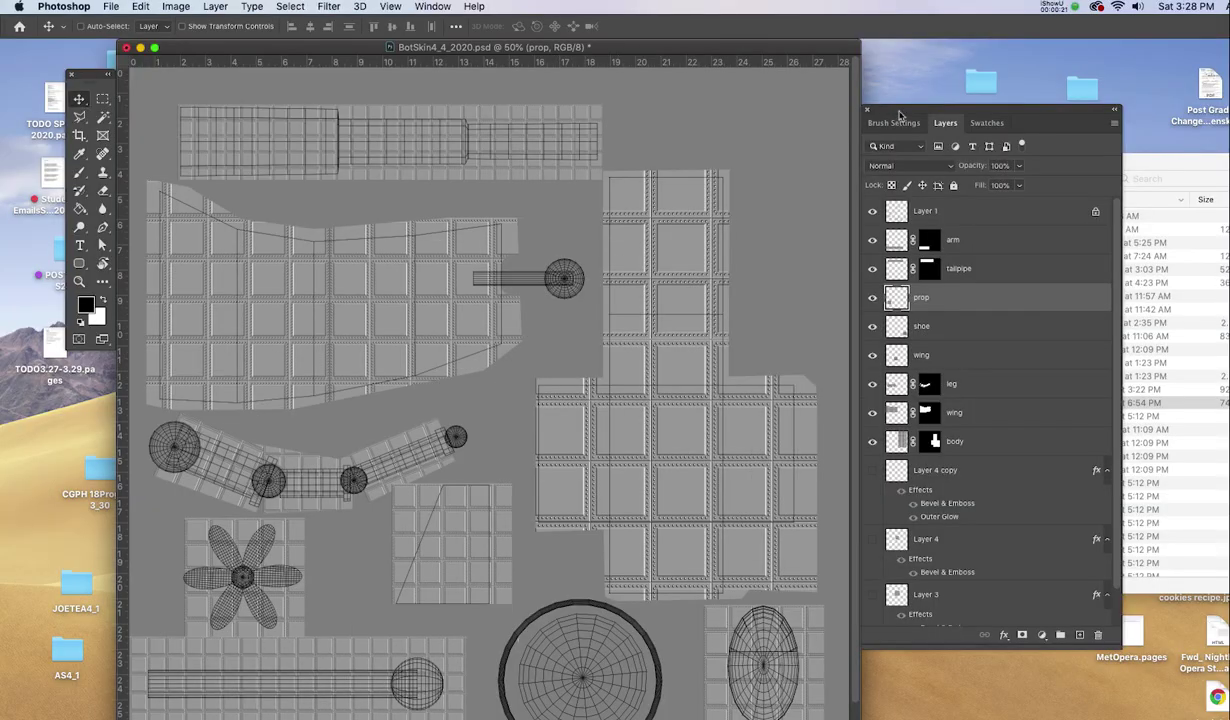
pyautogui.moveTo(866, 112); pyautogui.dragTo(759, 107)
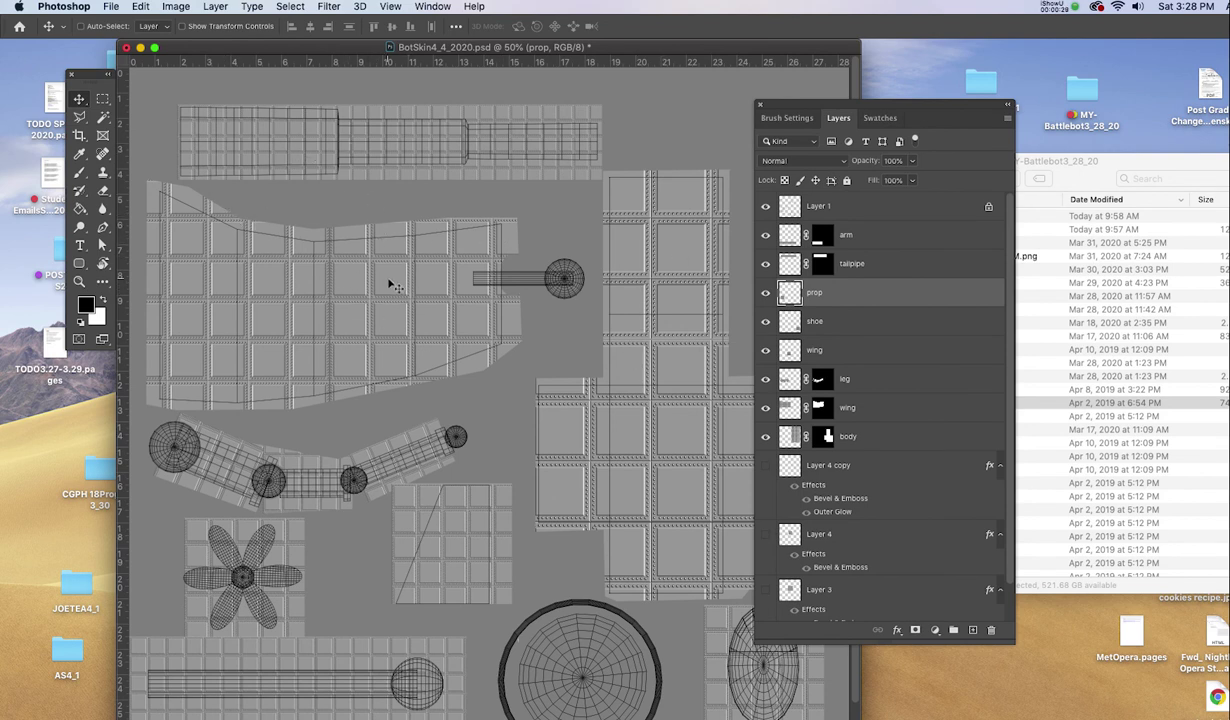
pyautogui.moveTo(600, 48); pyautogui.dragTo(533, 51)
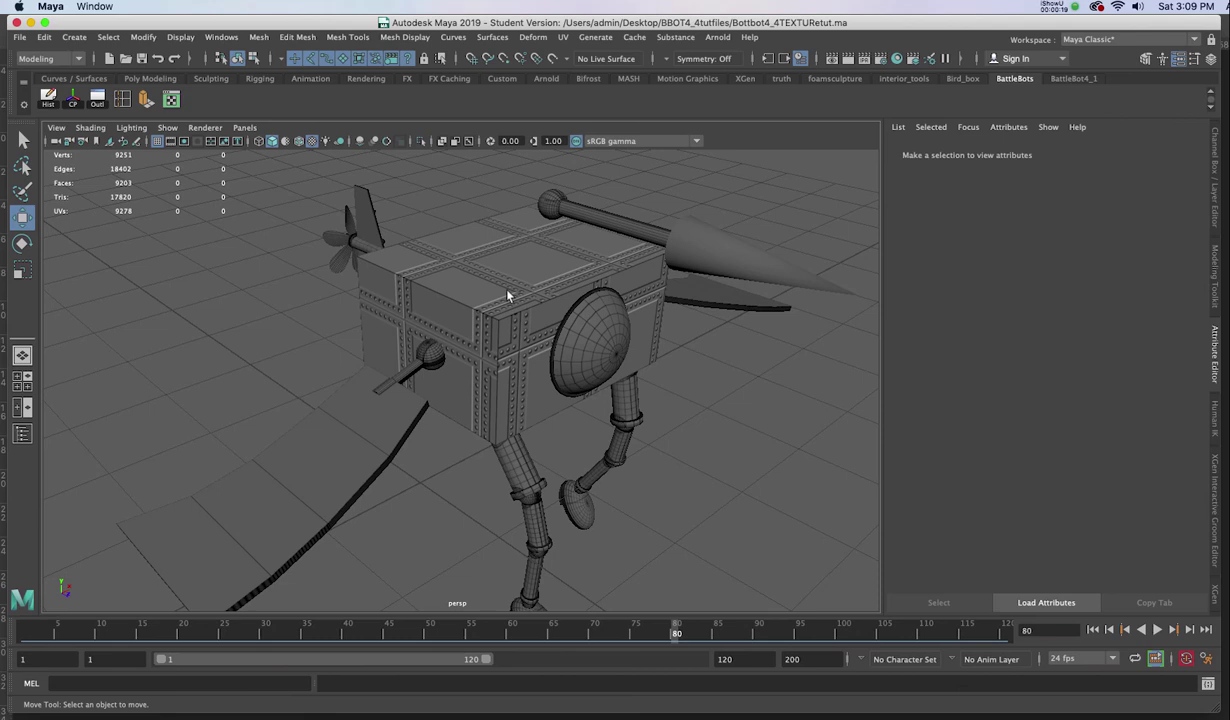
# - Switch to Maya, select the bot's body, and reload the BotSkin4_4_2020.psd image in the botskin base color's File texture
pyautogui.click(507, 296)
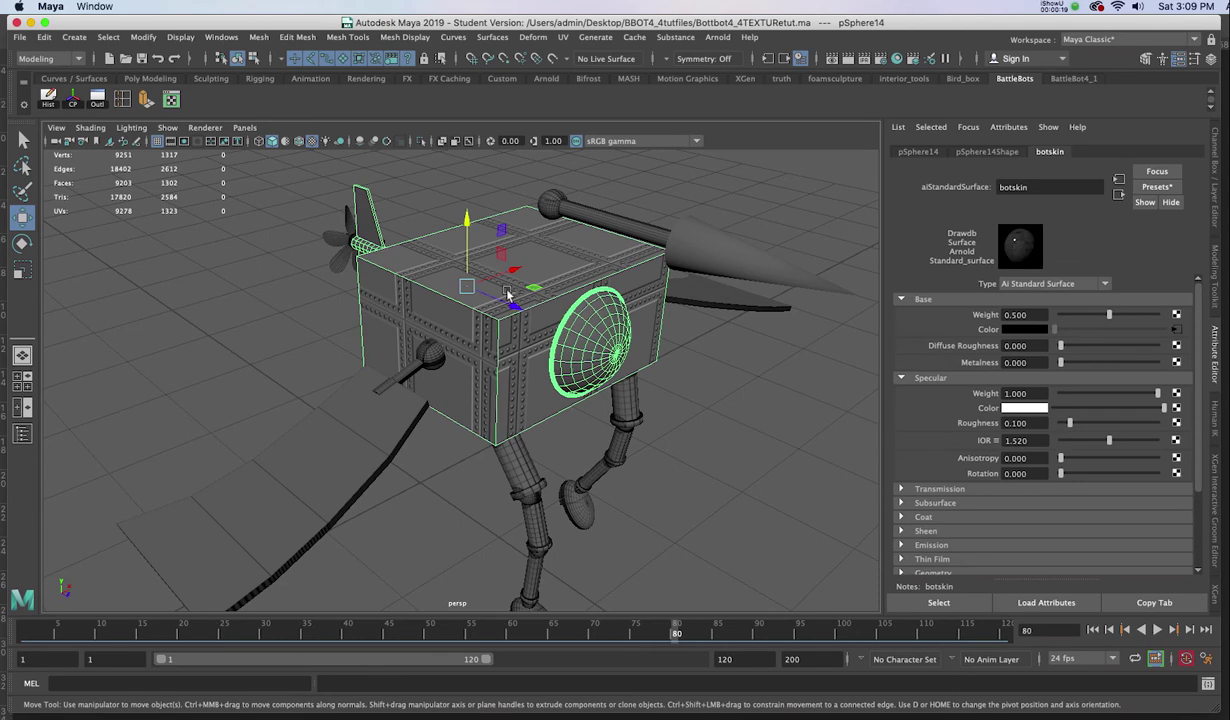
pyautogui.click(1177, 331)
pyautogui.click(1027, 364)
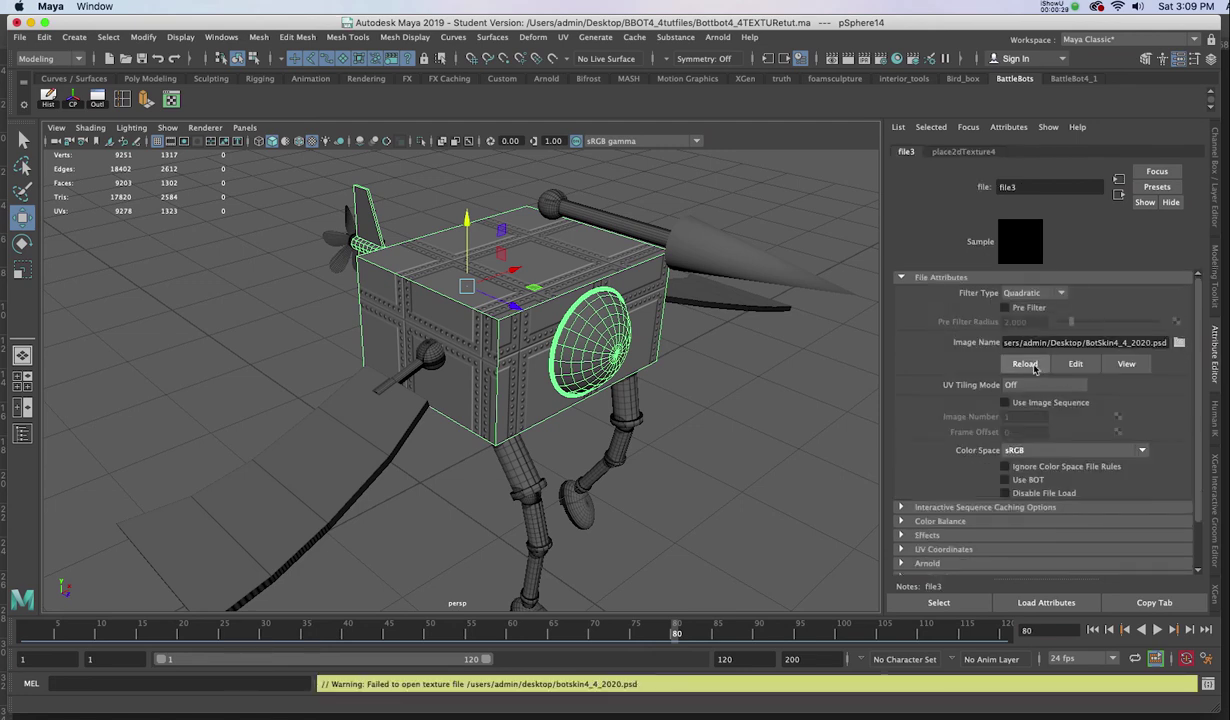
pyautogui.moveTo(736, 346); pyautogui.dragTo(296, 275)
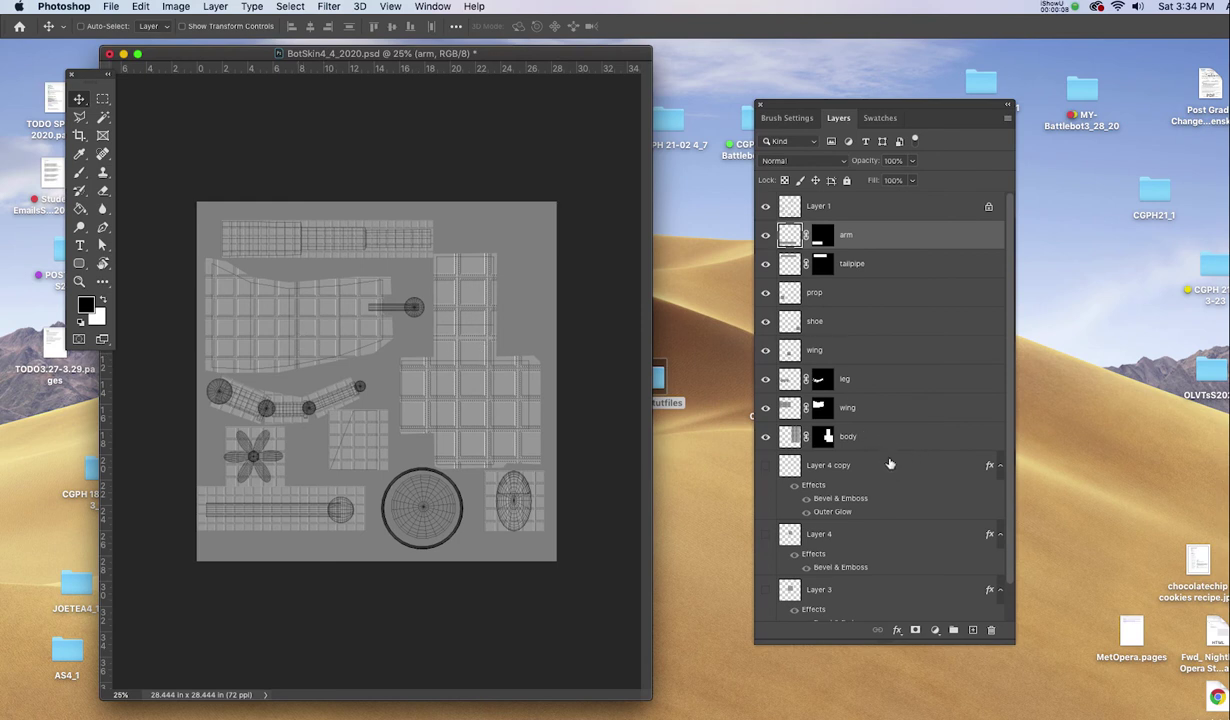
# - Group the layers from arm down to body into a new group named metalplates
pyautogui.keyDown('shift'); pyautogui.click(914, 441); pyautogui.keyUp('shift')
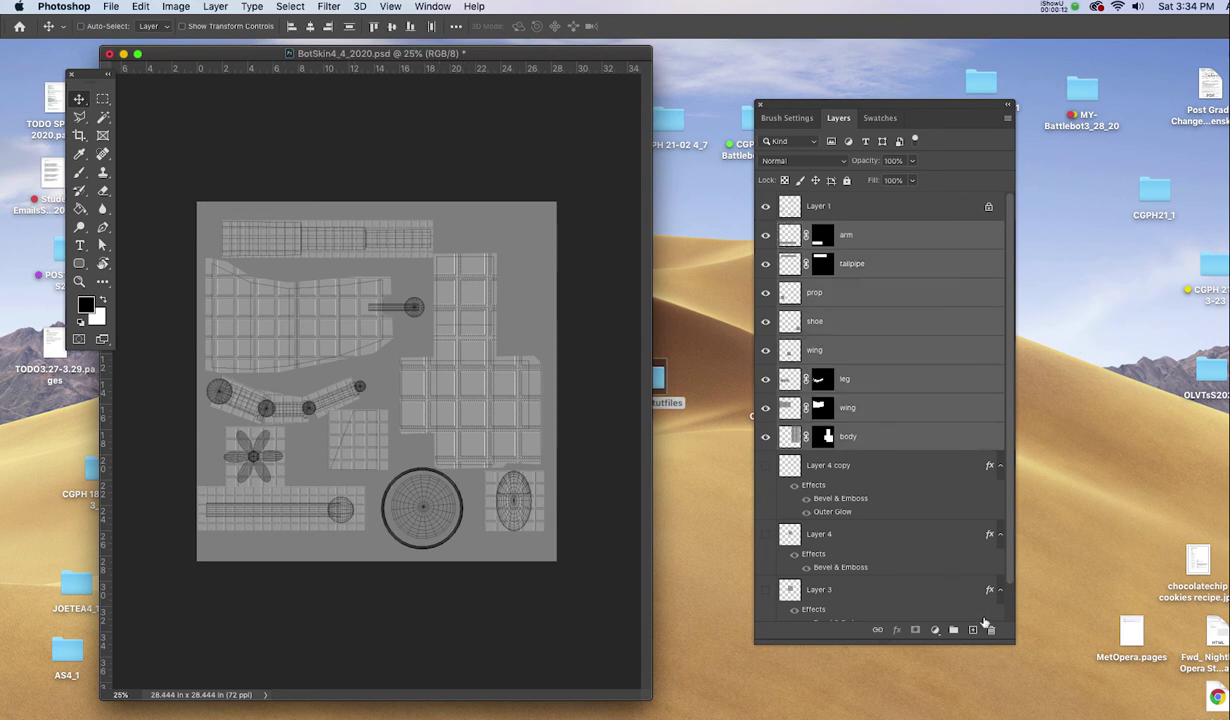
pyautogui.moveTo(1010, 638); pyautogui.dragTo(1012, 639)
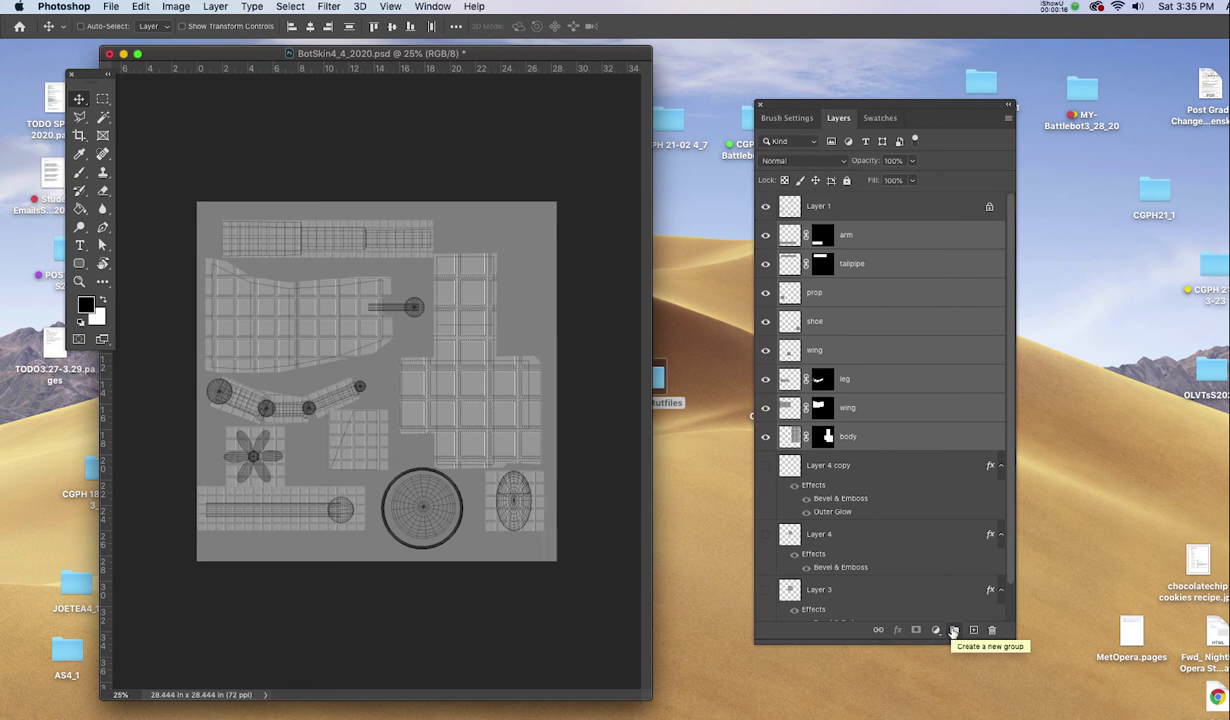
pyautogui.click(953, 630)
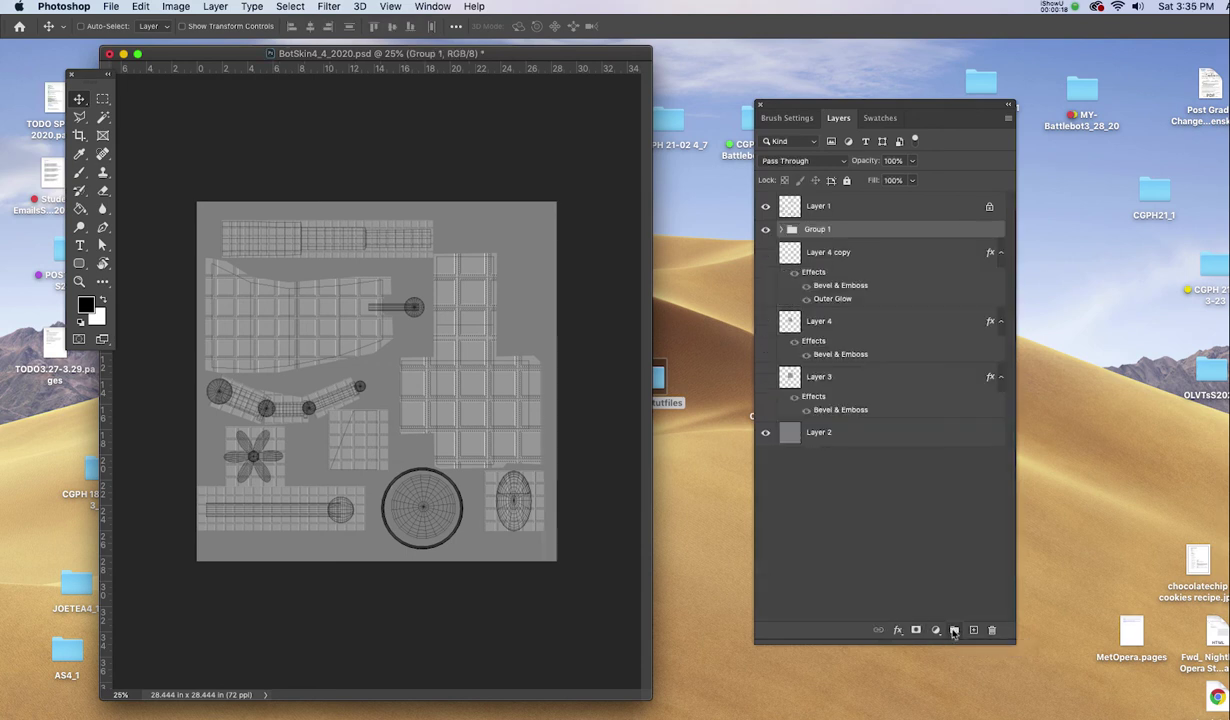
pyautogui.doubleClick(816, 230)
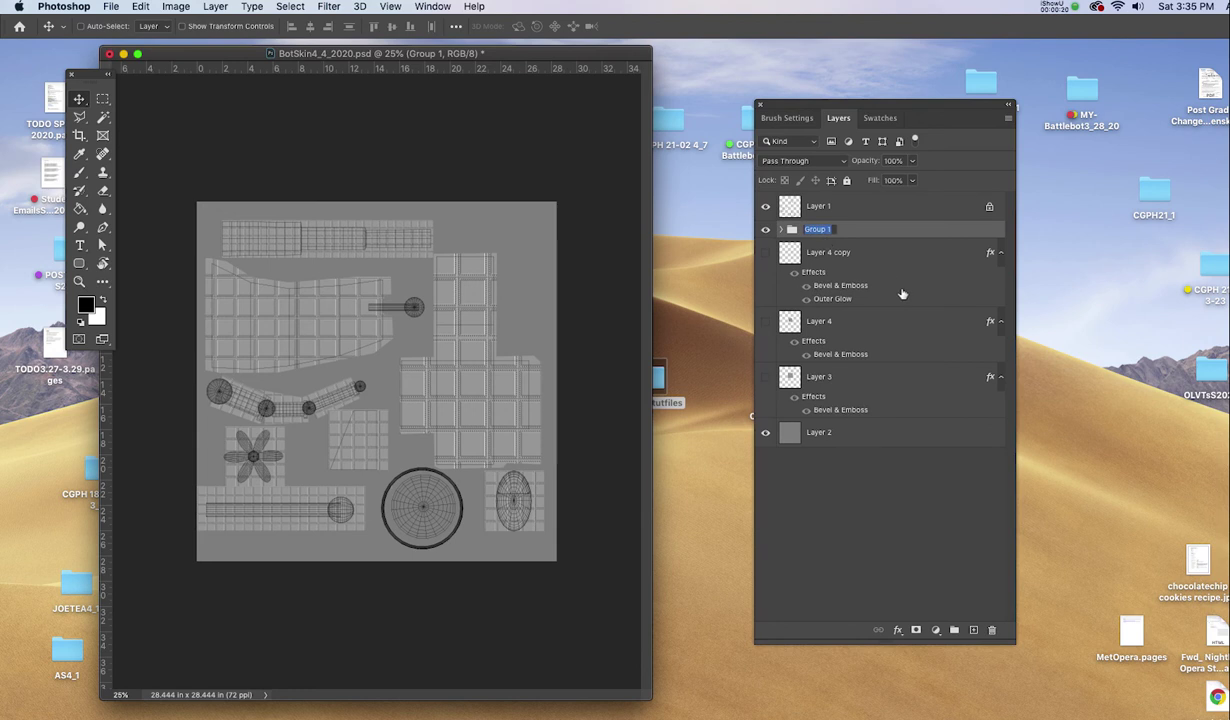
pyautogui.write('metalplates')
pyautogui.press('Return')
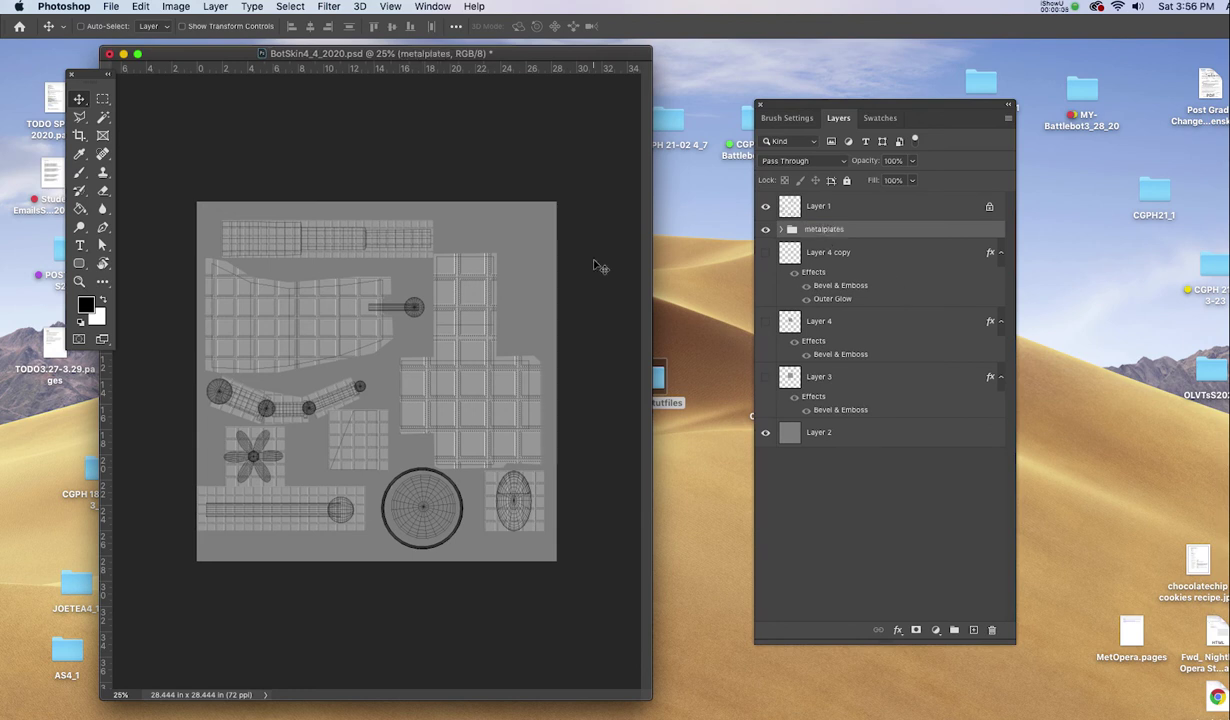
# - Create a new layer named eye above the metalplates group
pyautogui.press('super+shift+n')
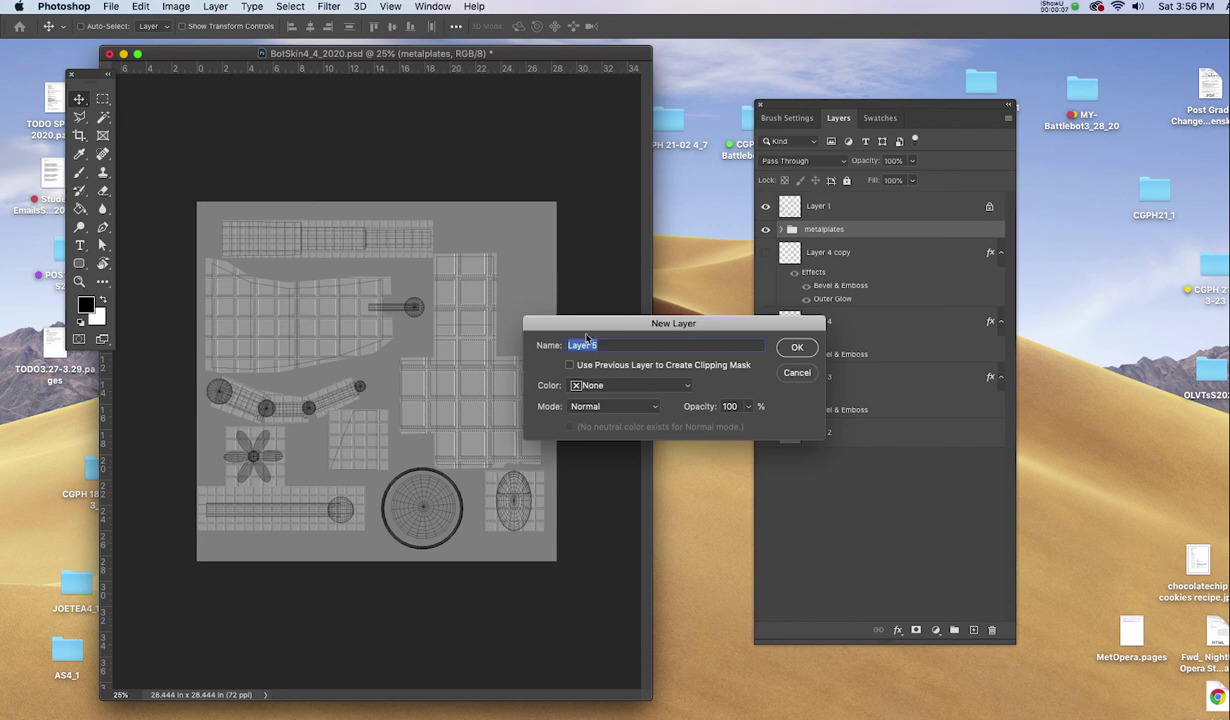
pyautogui.write('eye')
pyautogui.press('Return')
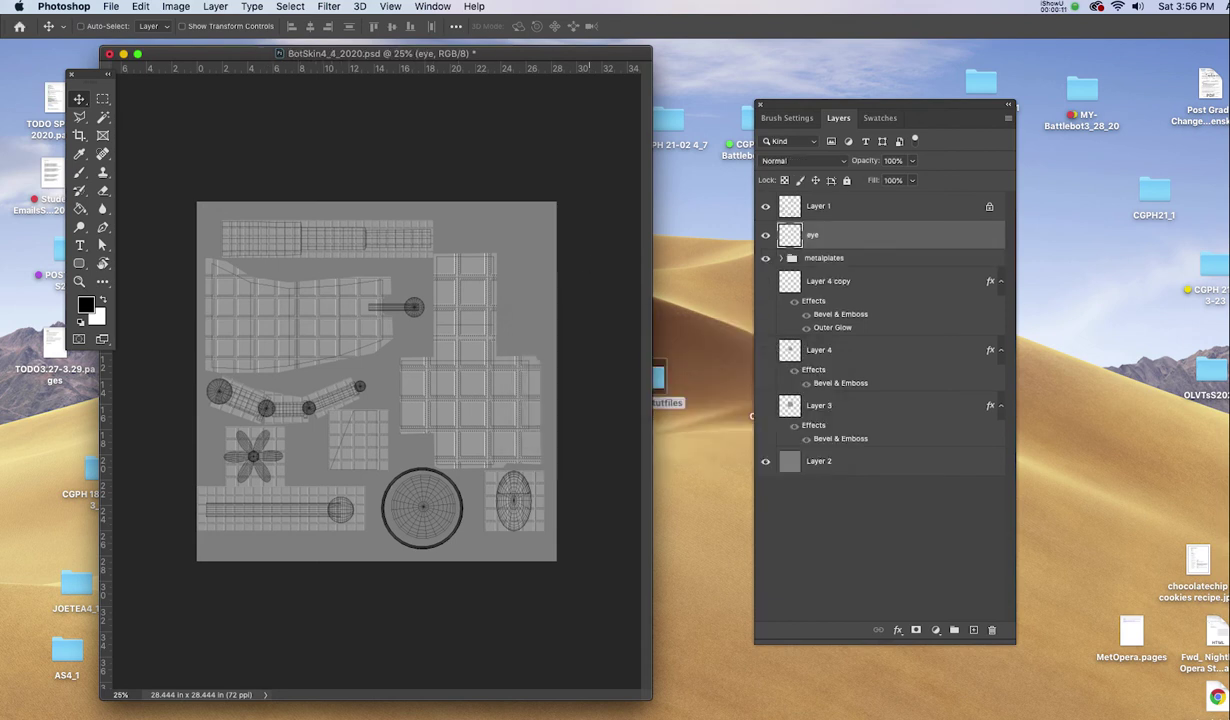
# - Make a circular marquee selection around the round eye mesh, positioned just inside the dark outer ring
pyautogui.press('super+equal')
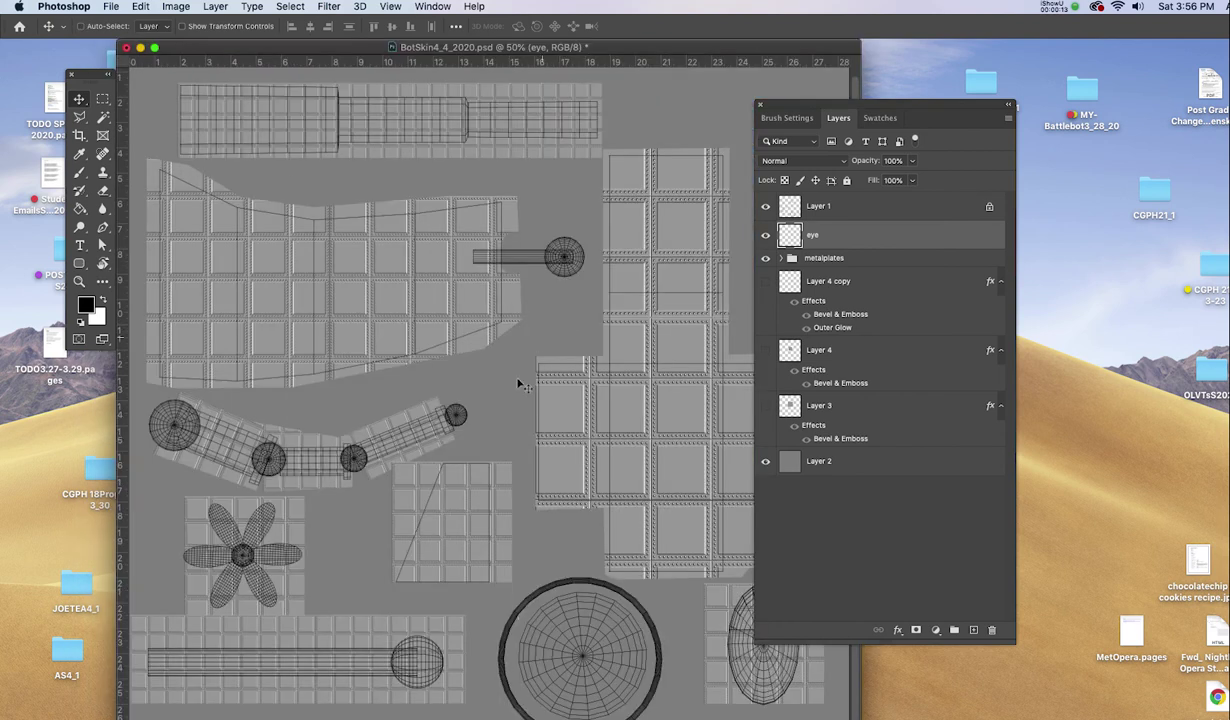
pyautogui.press('f')
pyautogui.moveTo(549, 423); pyautogui.dragTo(302, 258)
pyautogui.press('super+equal')
pyautogui.press('super+r')
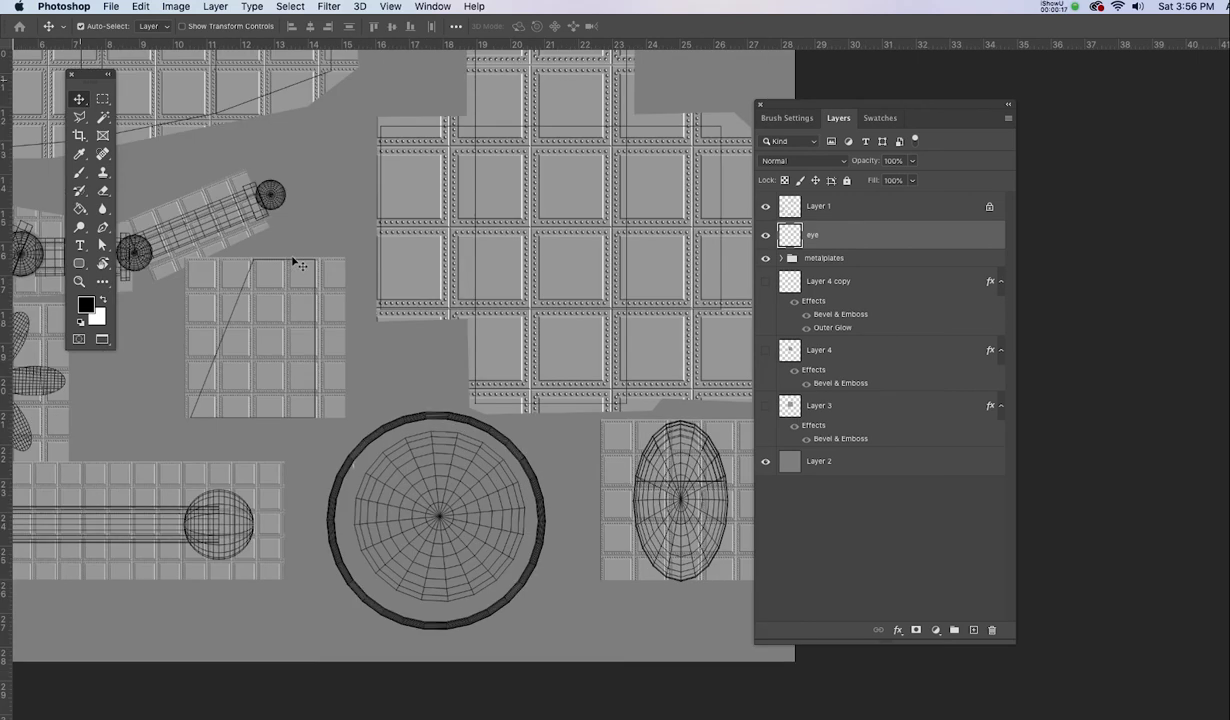
pyautogui.press('m')
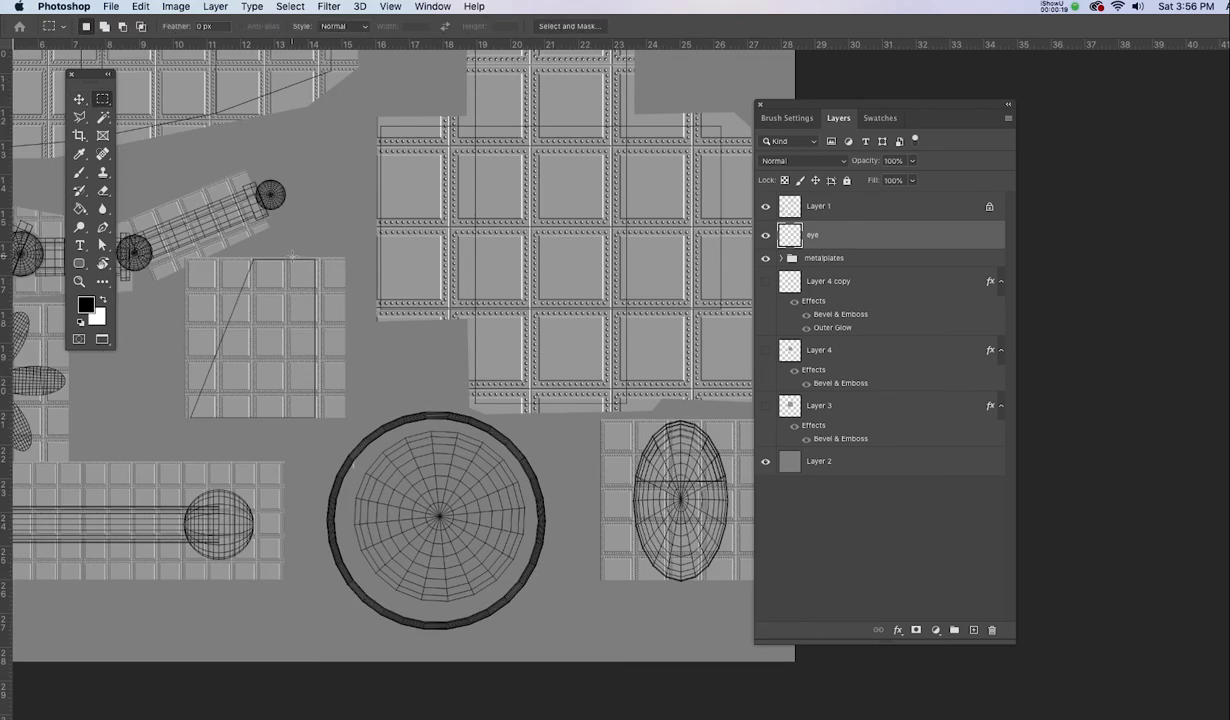
pyautogui.hotkey('shift', 'm')
pyautogui.moveTo(440, 516); pyautogui.dragTo(528, 612)
pyautogui.moveTo(480, 563); pyautogui.dragTo(483, 523)
# - Fill the circular selection with the Pastel yellow swatch, deselect it, and hide the Layer 1 wireframe
pyautogui.click(882, 119)
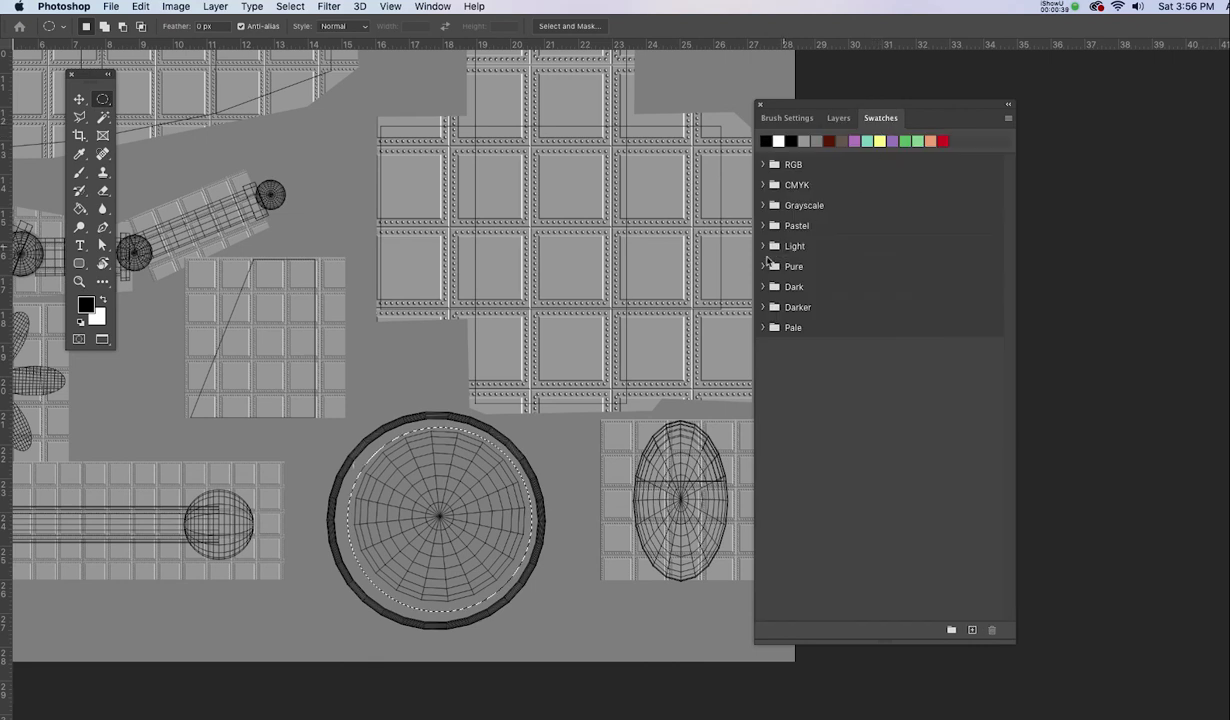
pyautogui.click(766, 225)
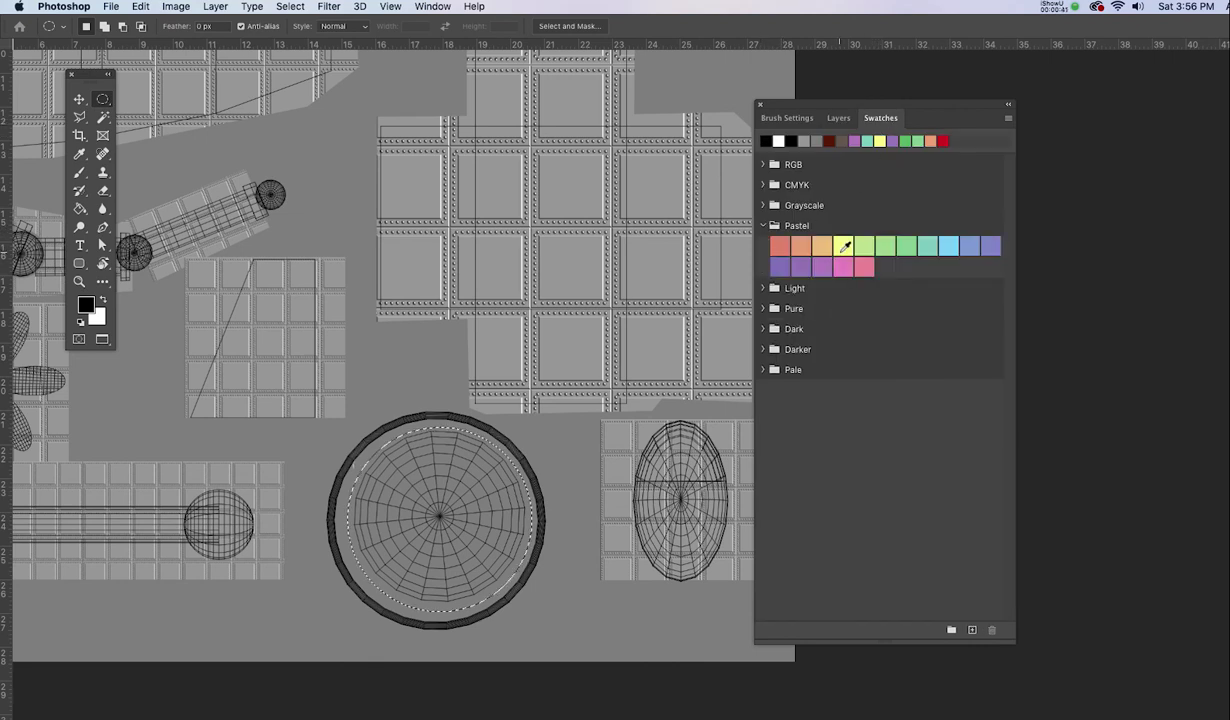
pyautogui.click(845, 247)
pyautogui.hotkey('alt', 'BackSpace')
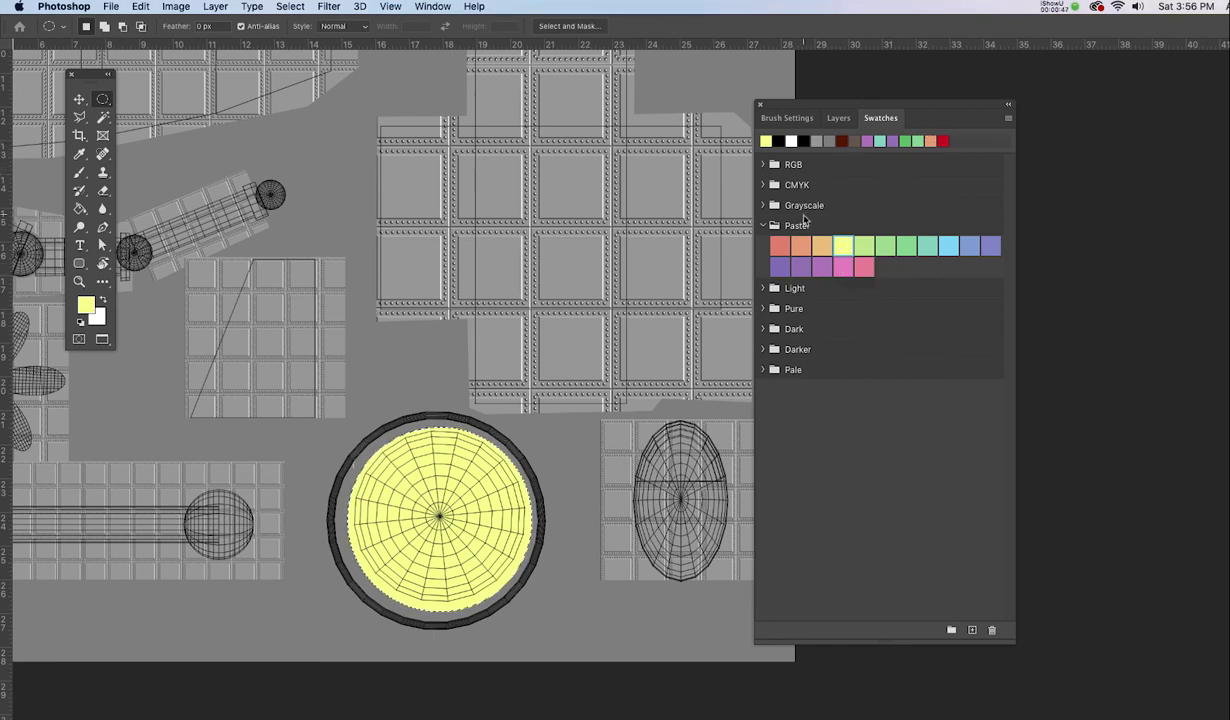
pyautogui.press('super+d')
pyautogui.click(835, 119)
pyautogui.click(766, 206)
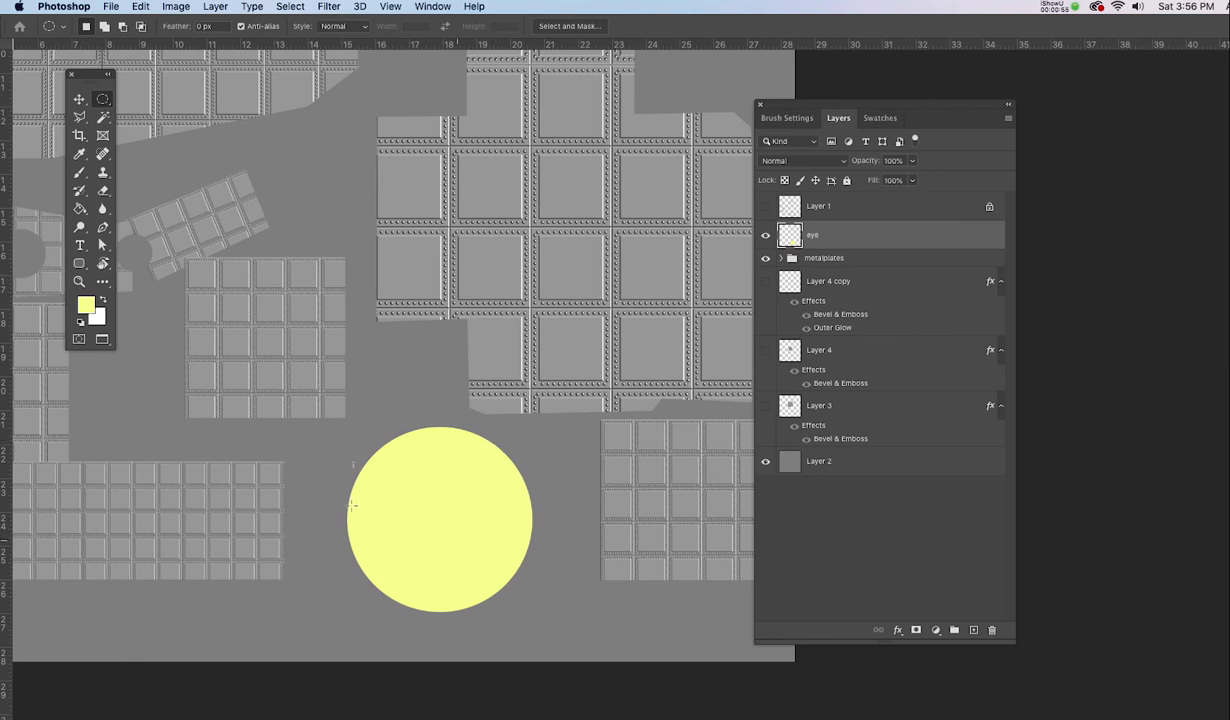
# - Add an Inner Glow to the eye layer and set its color to a bright red
pyautogui.doubleClick(918, 242)
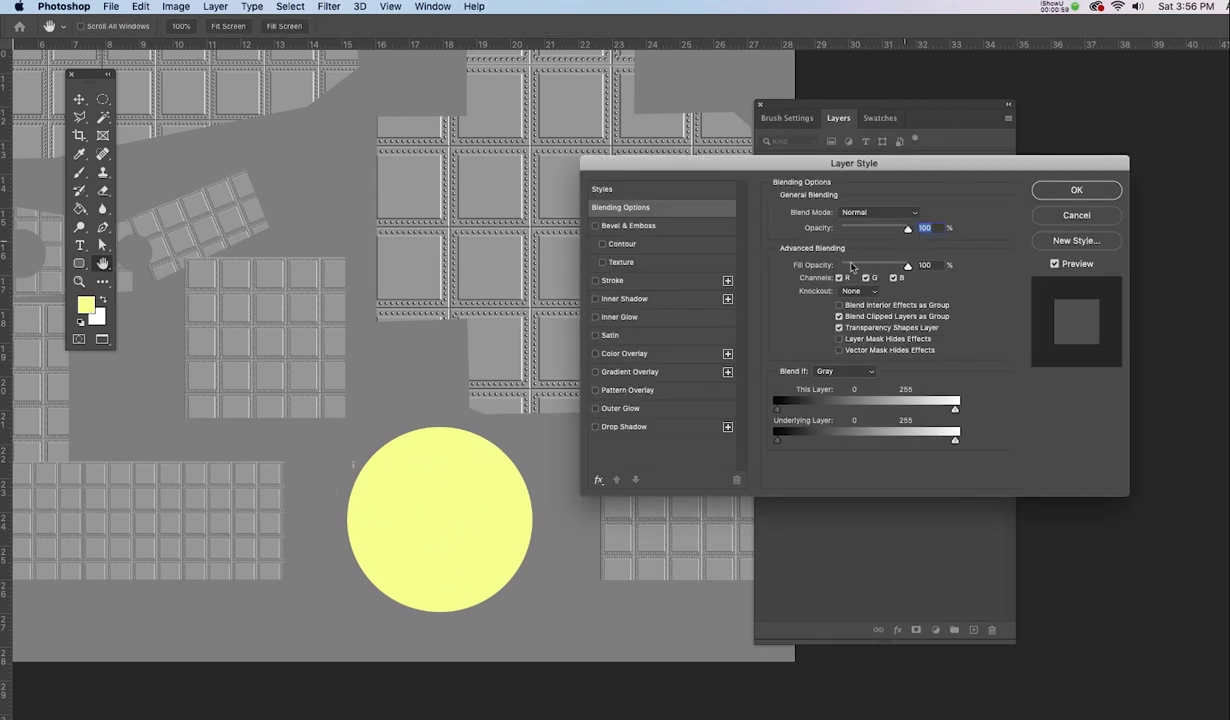
pyautogui.click(618, 317)
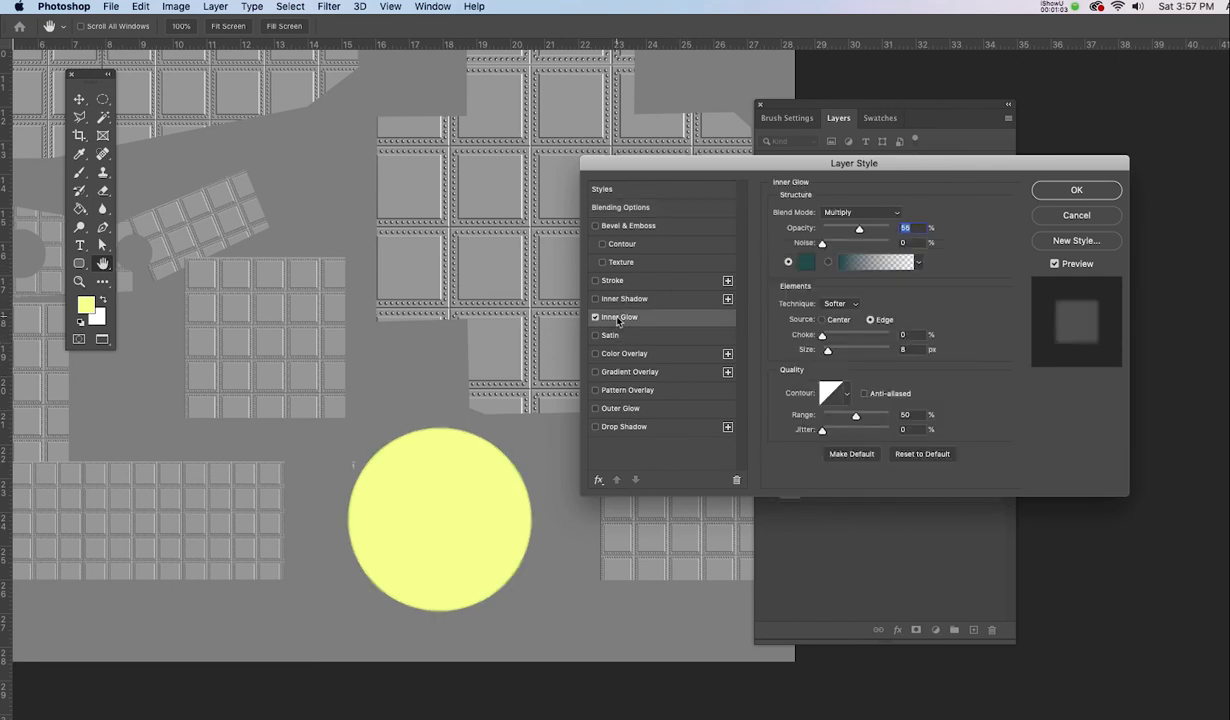
pyautogui.click(806, 263)
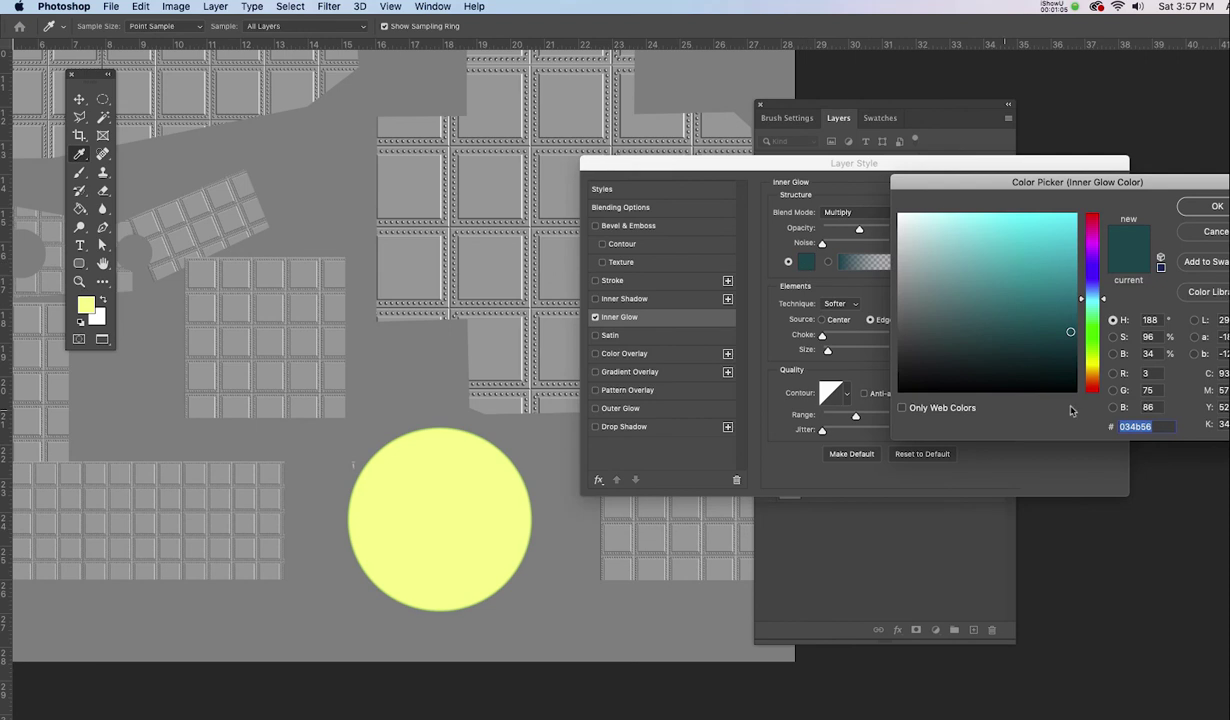
pyautogui.moveTo(1097, 376); pyautogui.dragTo(1097, 390)
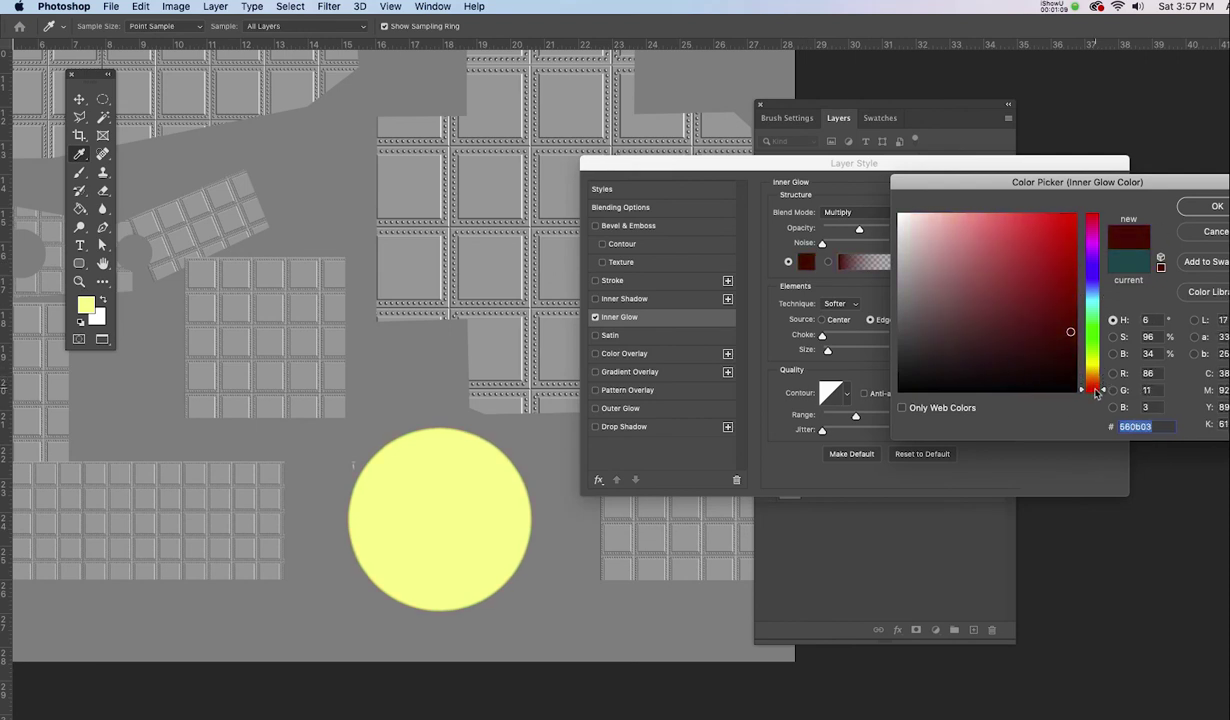
pyautogui.click(1025, 222)
pyautogui.click(1035, 216)
pyautogui.click(1199, 211)
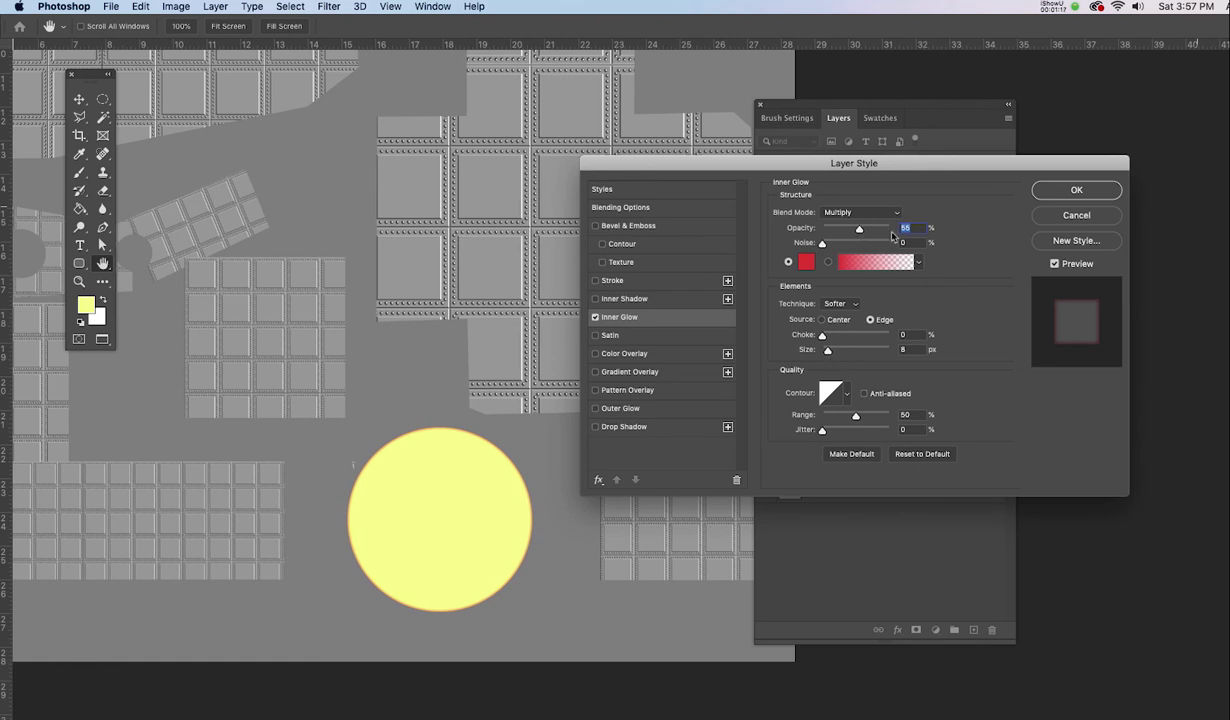
# - Set the eye's inner glow size to 111 px with roughly two-thirds opacity, and apply the layer style
pyautogui.moveTo(865, 233); pyautogui.dragTo(897, 233)
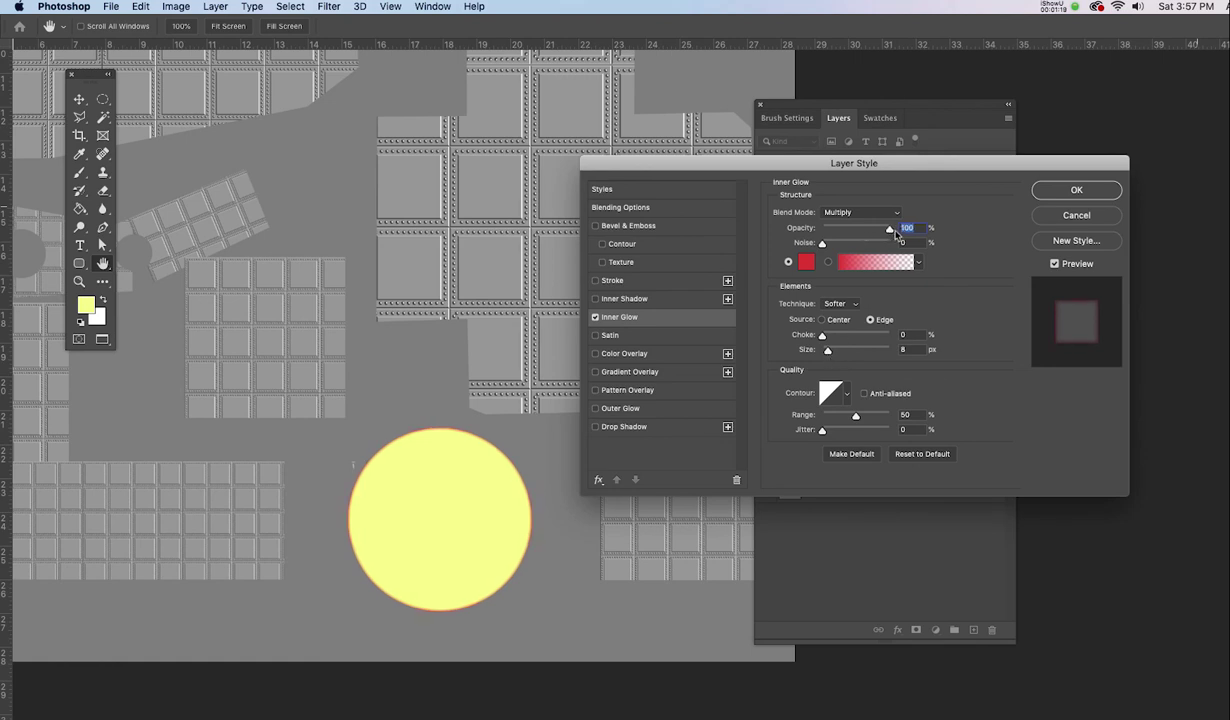
pyautogui.moveTo(828, 353); pyautogui.dragTo(857, 355)
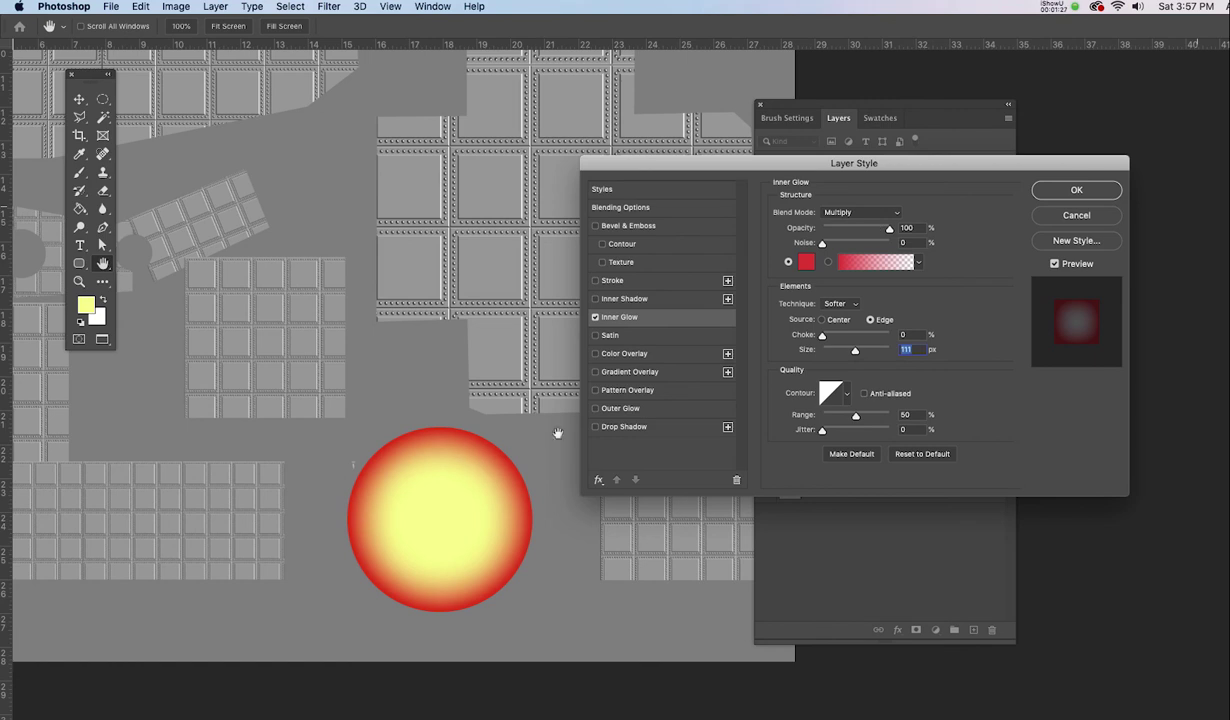
pyautogui.moveTo(858, 228)
pyautogui.mouseDown()
pyautogui.moveTo(880, 233)
pyautogui.moveTo(867, 233)
pyautogui.mouseUp()
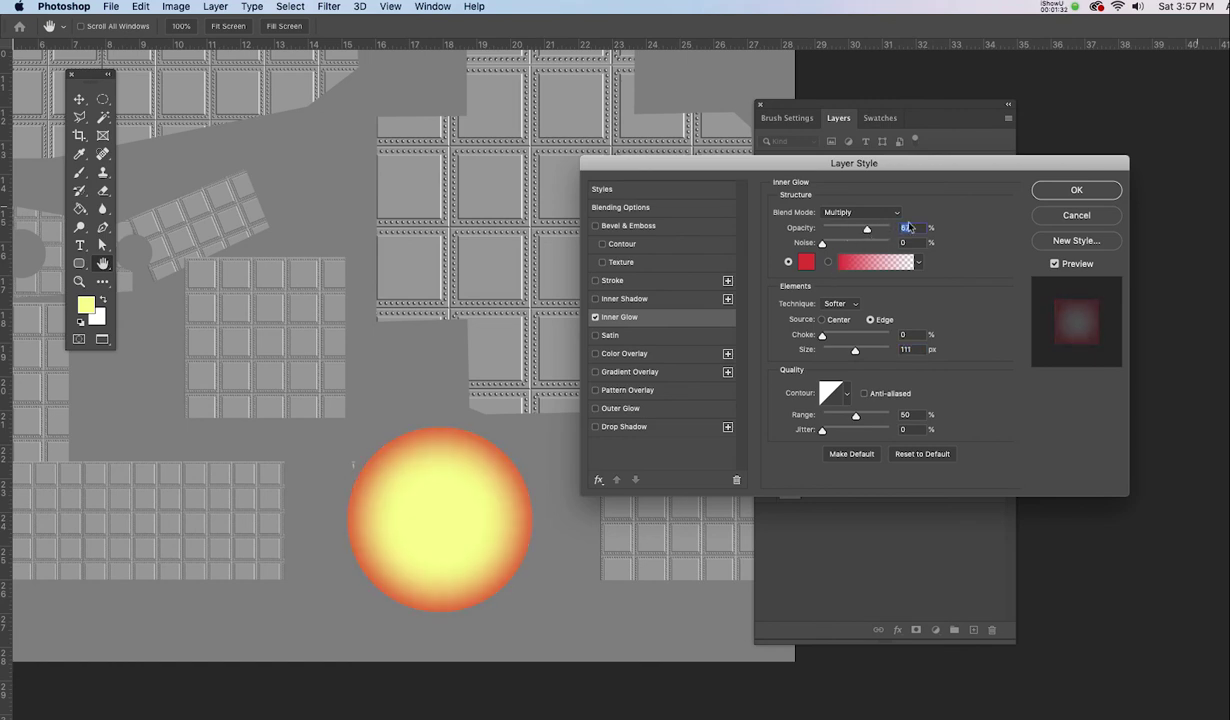
pyautogui.click(1044, 194)
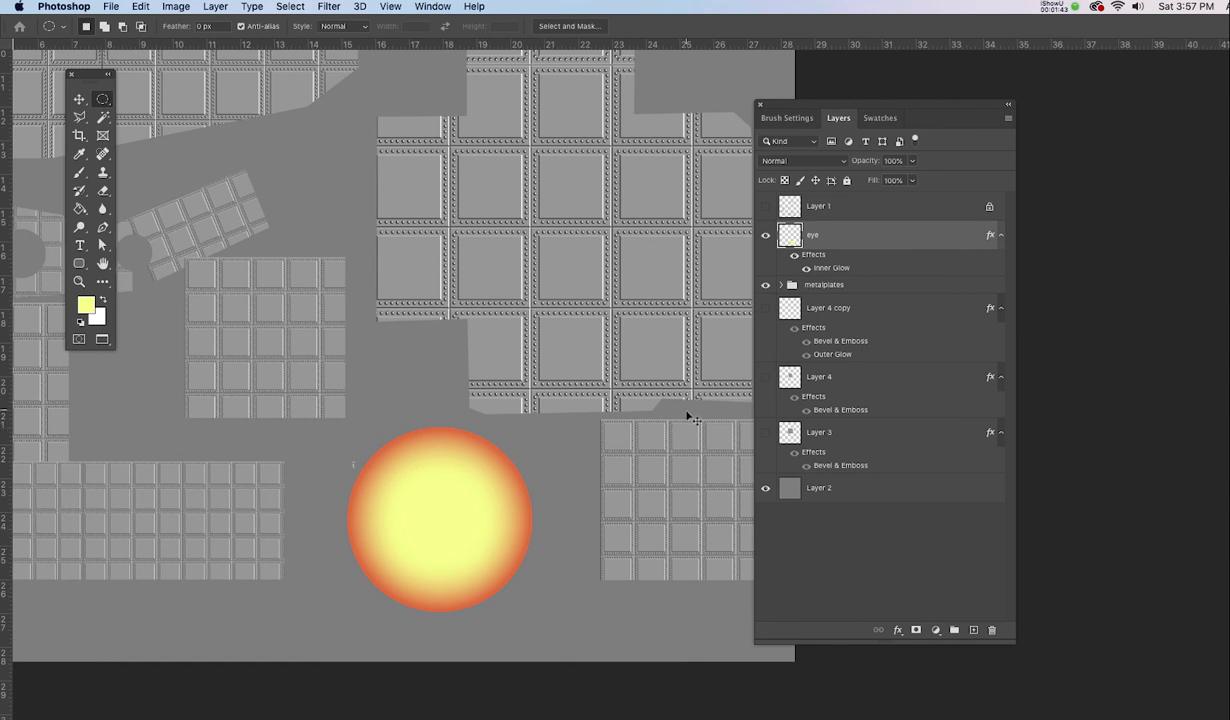
# - Load the eye layer's circle as a selection and create a new layer named pupil
pyautogui.keyDown('super'); pyautogui.click(790, 237); pyautogui.keyUp('super')
pyautogui.press('super+shift+n')
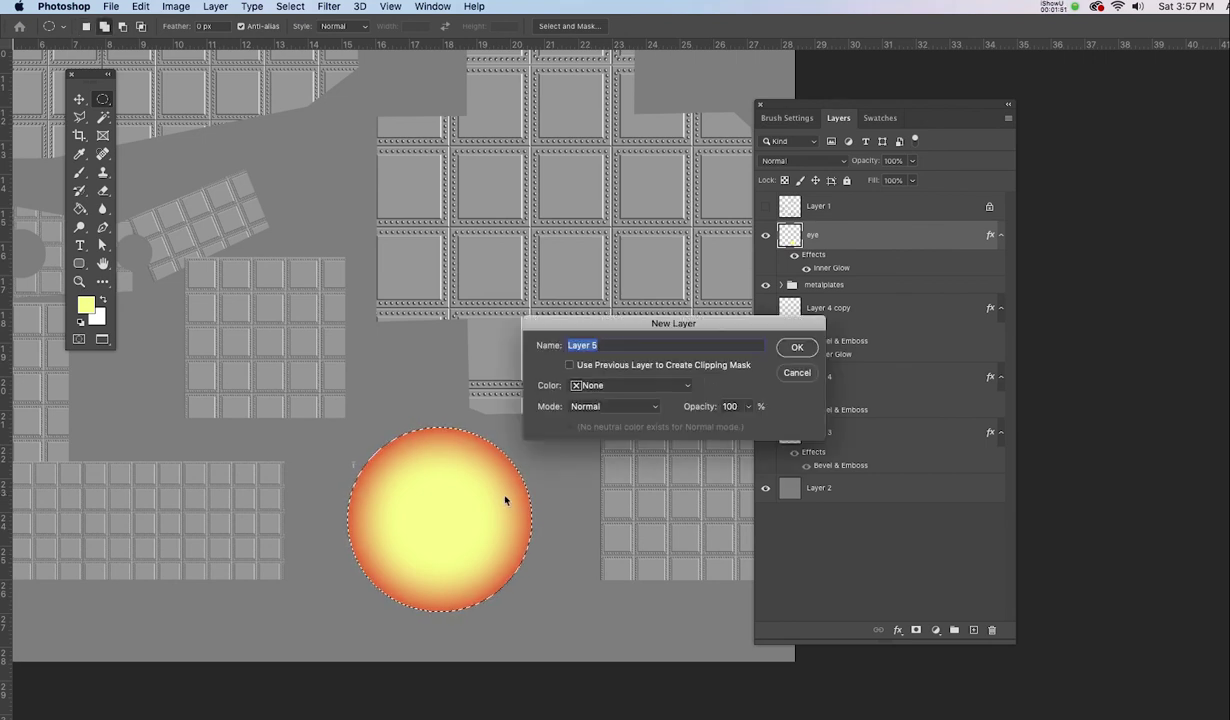
pyautogui.write('pupil')
pyautogui.press('Return')
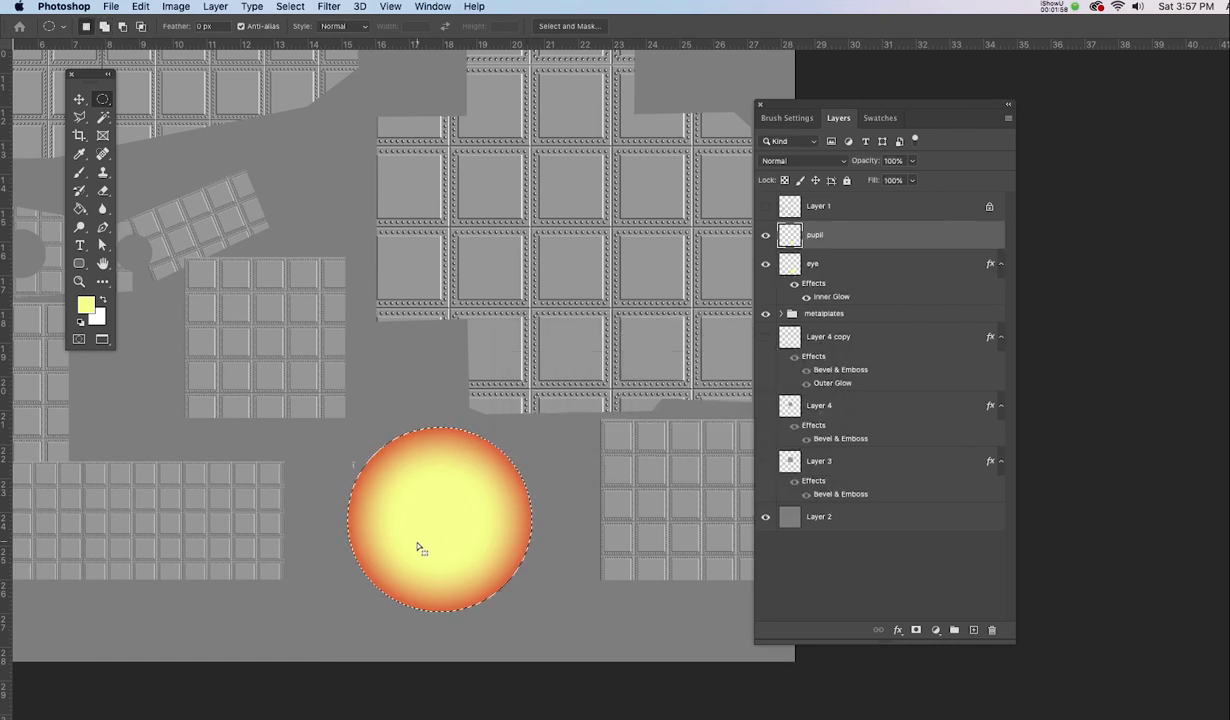
# - Scale the selection down to 38.92% about the eye's center and fill it with black on the pupil layer
pyautogui.rightClick(444, 485)
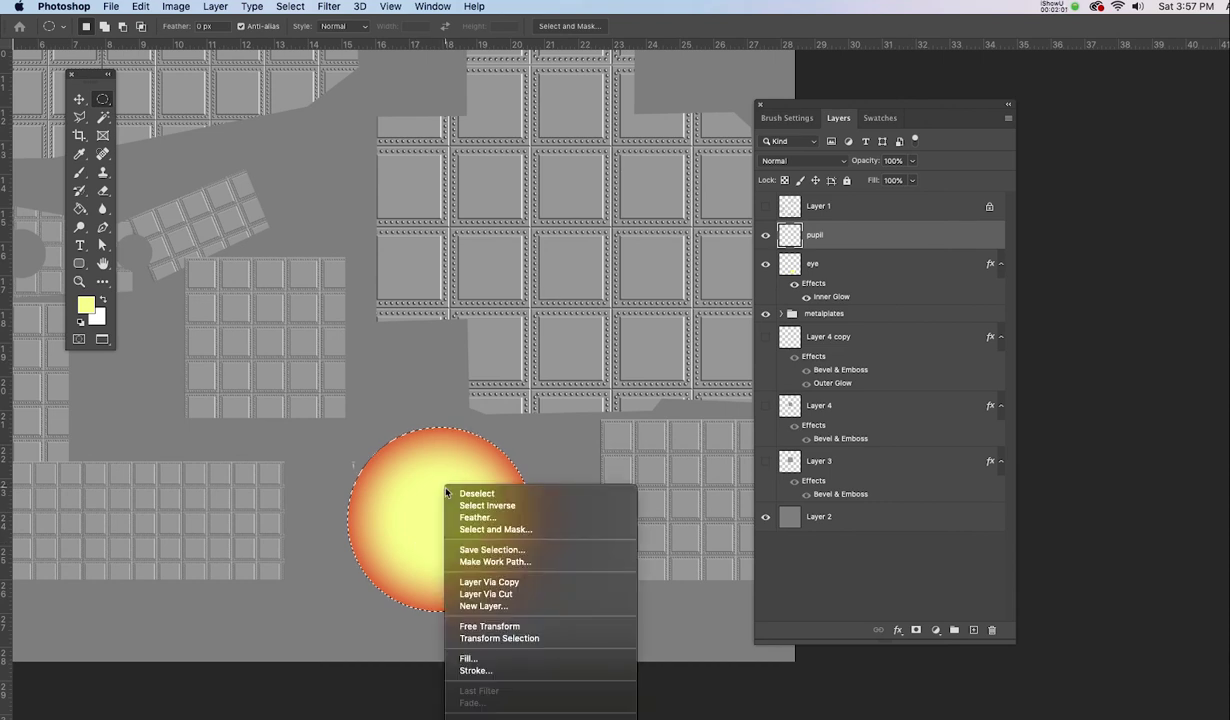
pyautogui.click(478, 640)
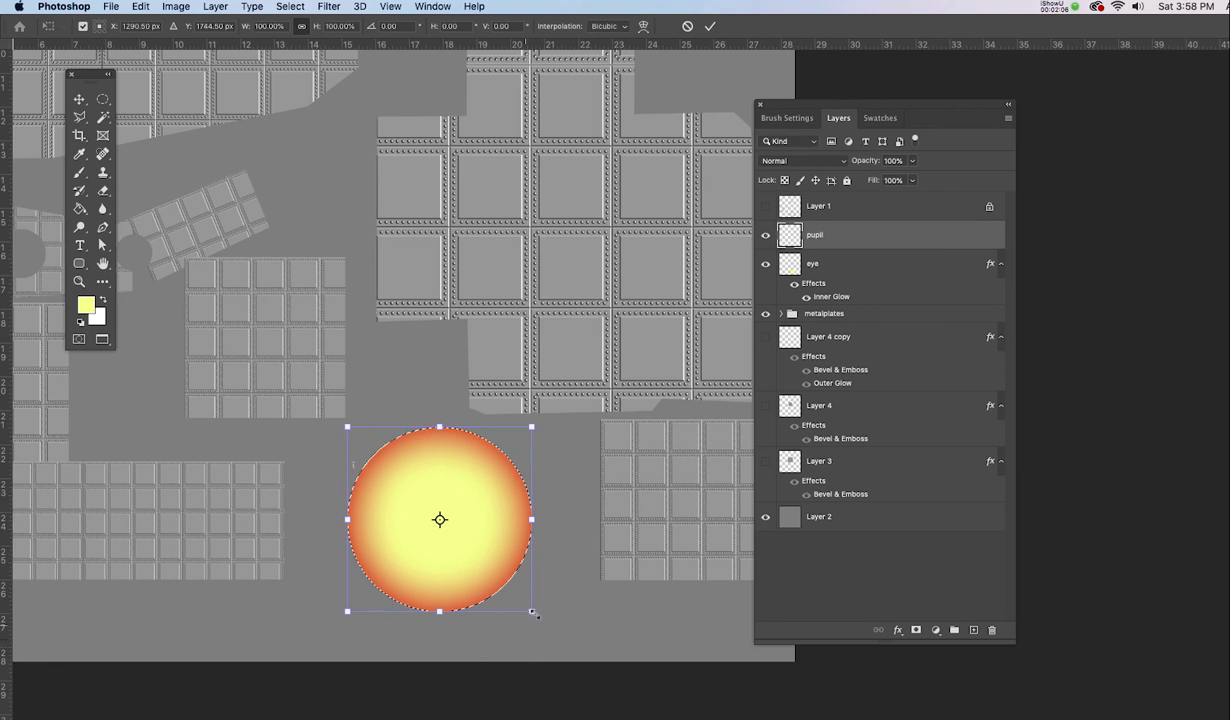
pyautogui.moveTo(531, 611); pyautogui.dragTo(475, 554)
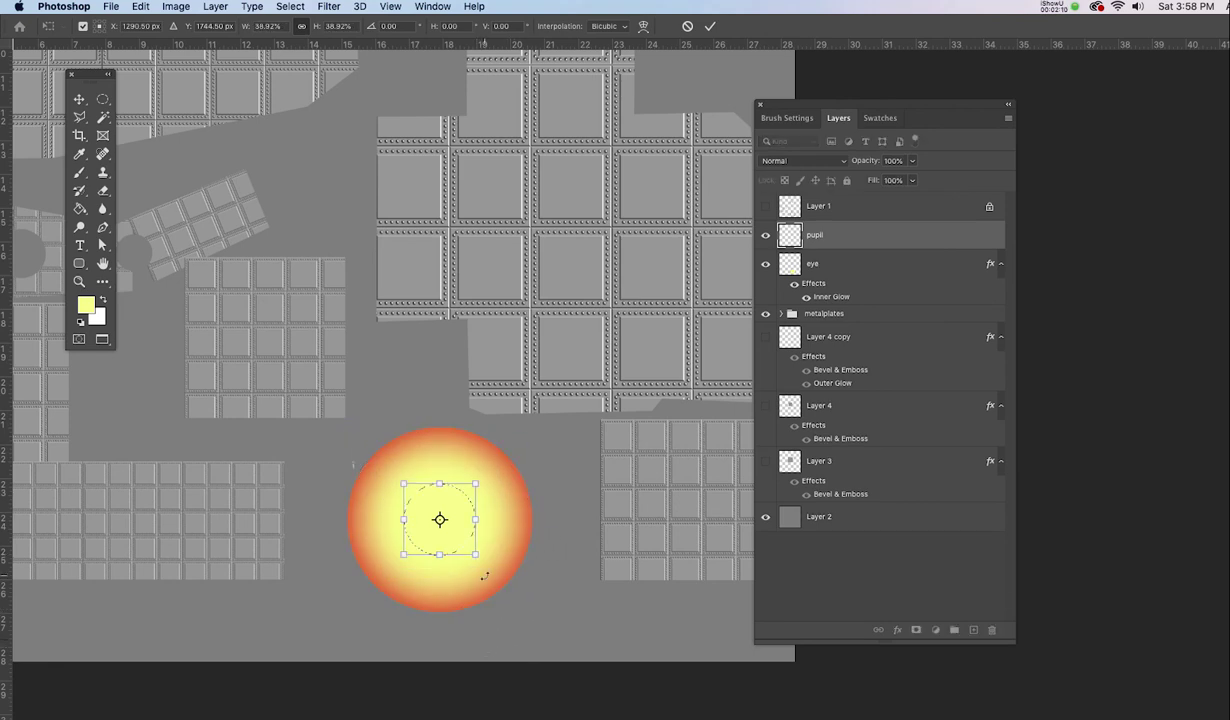
pyautogui.press('Return')
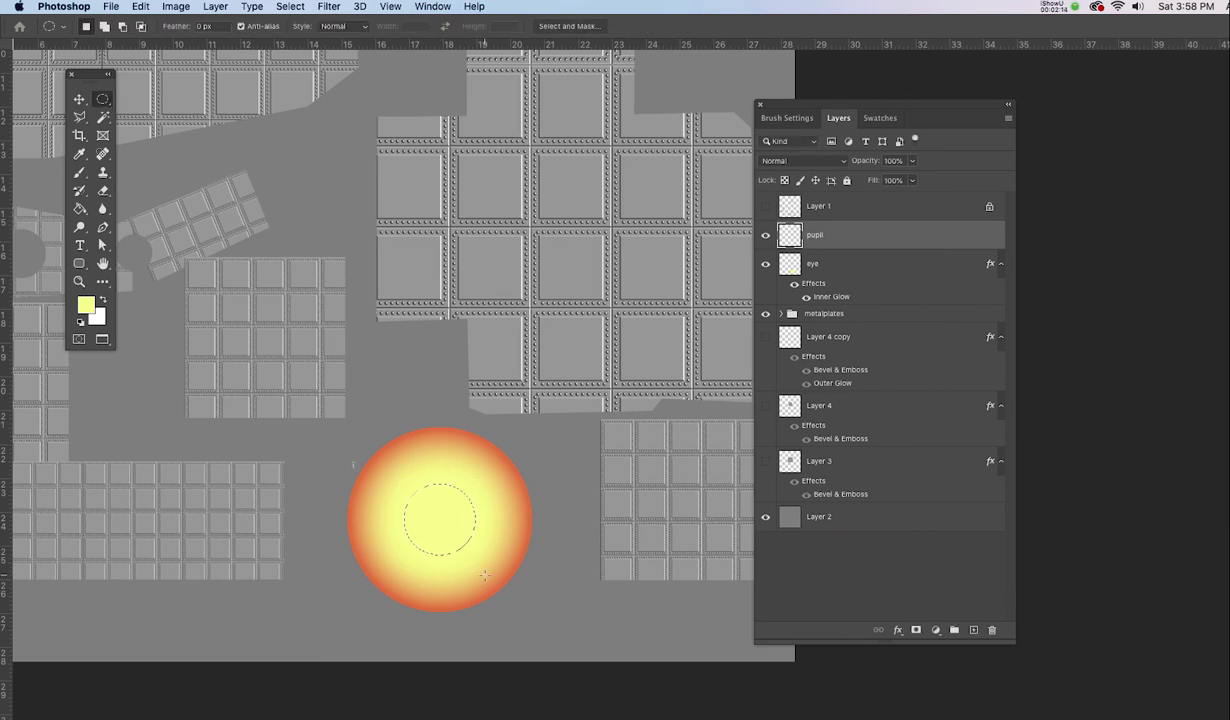
pyautogui.press('d')
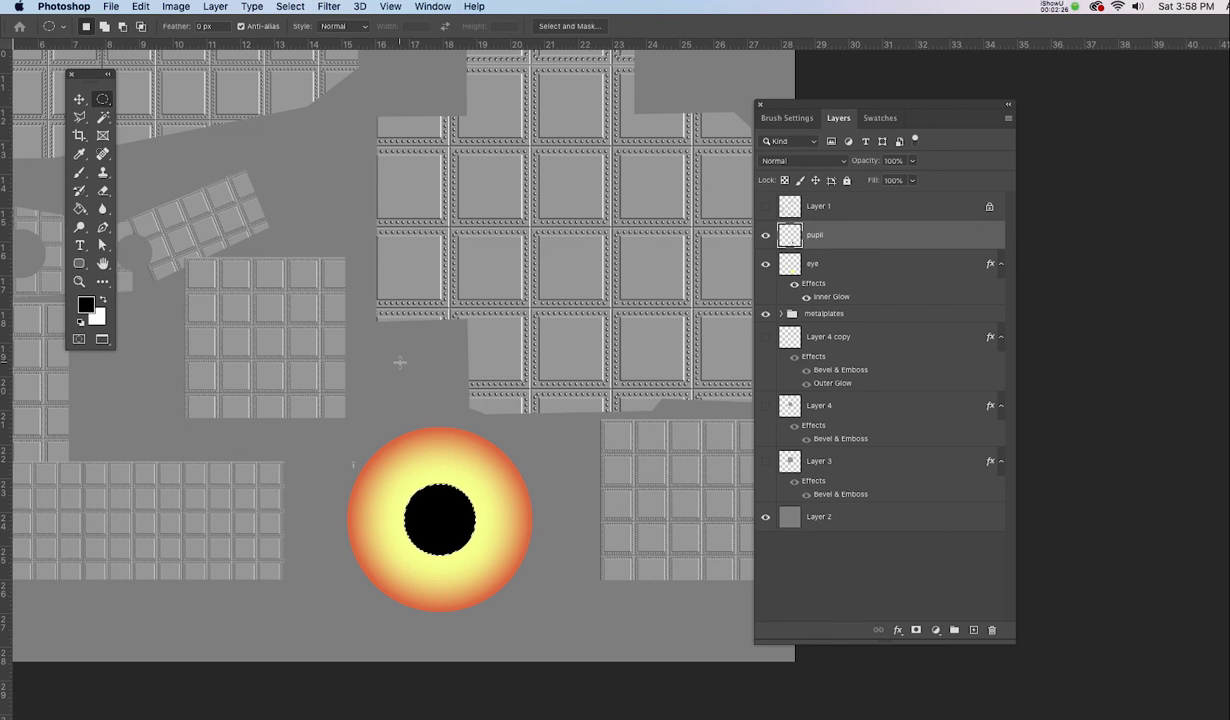
# - Create a new layer named reflect above the pupil layer, keeping the pupil's circular selection active
pyautogui.press('super+equal')
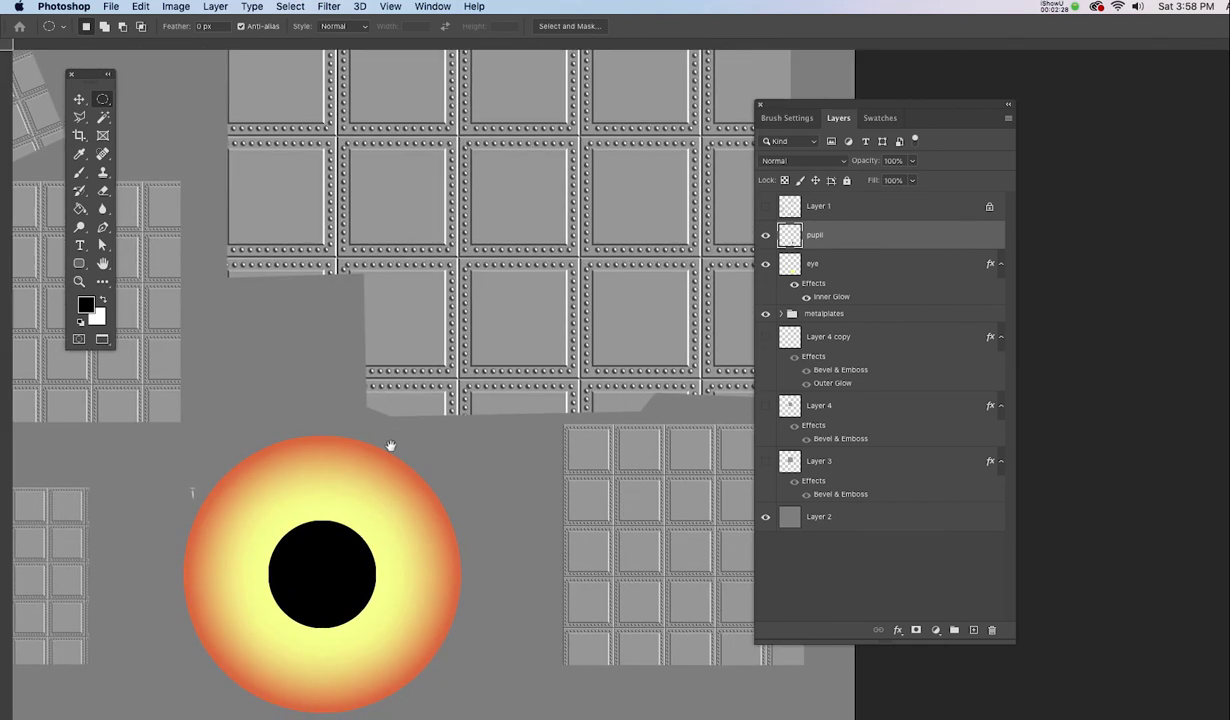
pyautogui.moveTo(381, 465); pyautogui.dragTo(431, 379)
pyautogui.press('super+r')
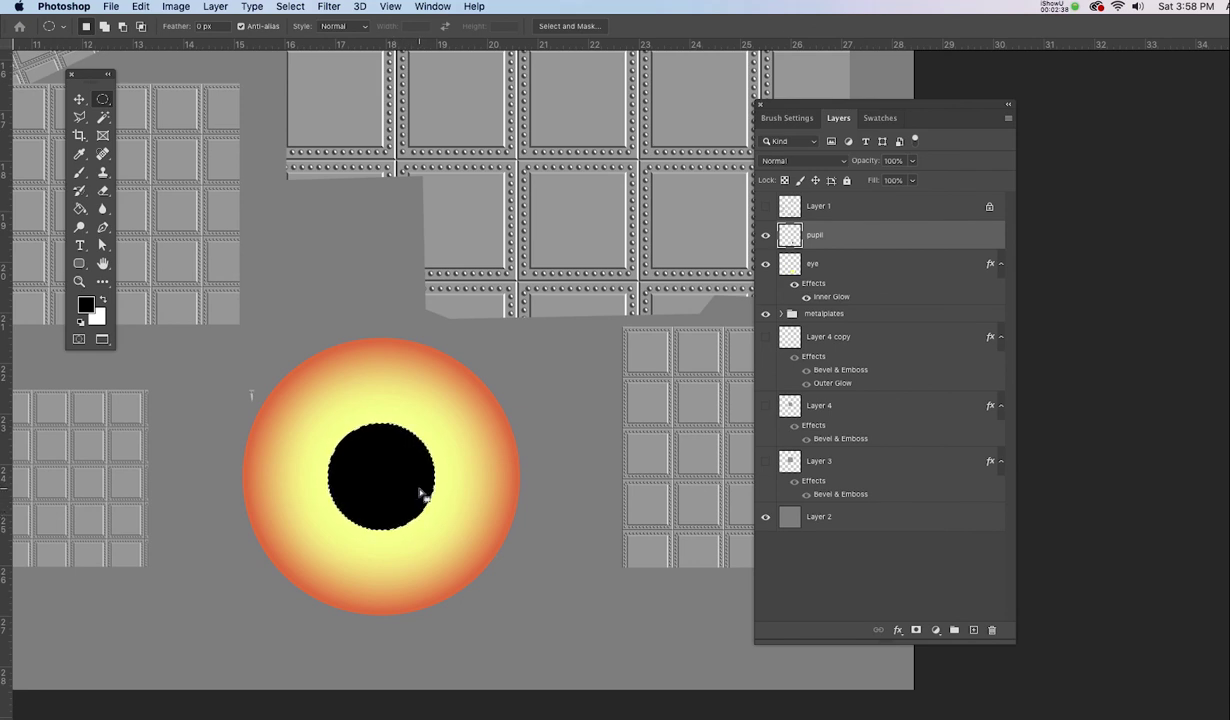
pyautogui.press('super+shift+n')
pyautogui.write('reflect')
pyautogui.press('Return')
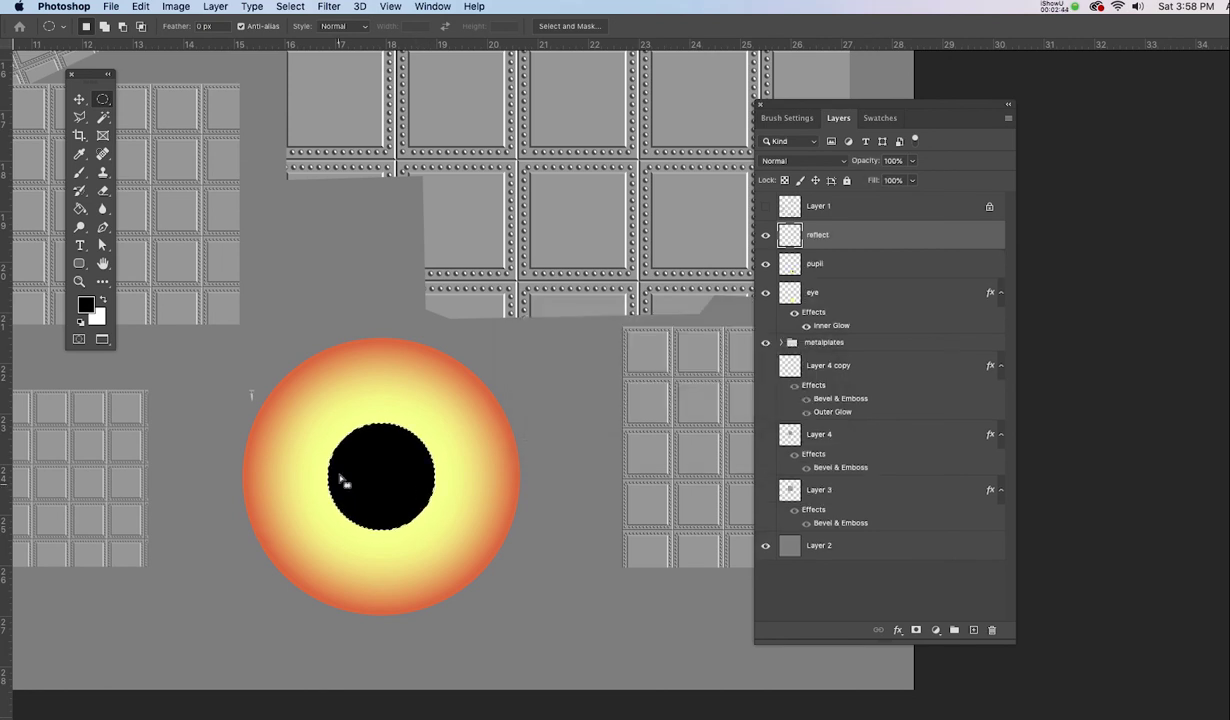
# - Reposition the circular selection over the pupil's lower-right edge and feather it by 10 pixels
pyautogui.moveTo(362, 454)
pyautogui.mouseDown()
pyautogui.moveTo(426, 490)
pyautogui.moveTo(468, 558)
pyautogui.mouseUp()
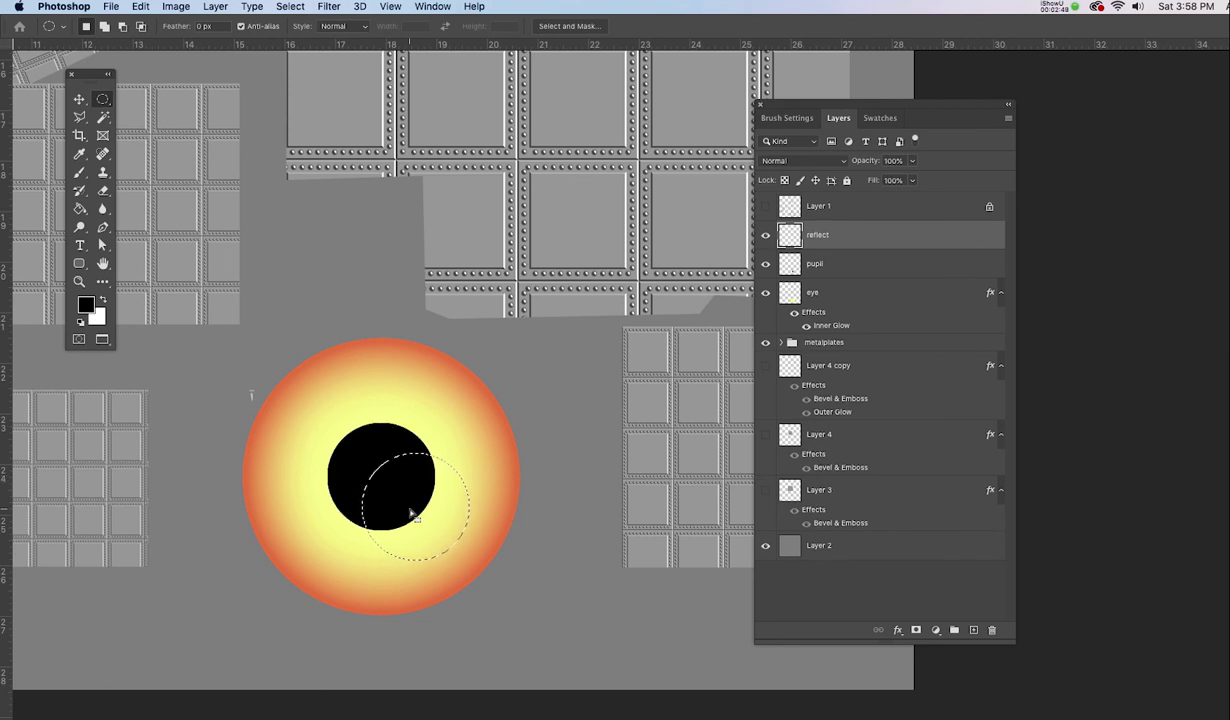
pyautogui.rightClick(408, 506)
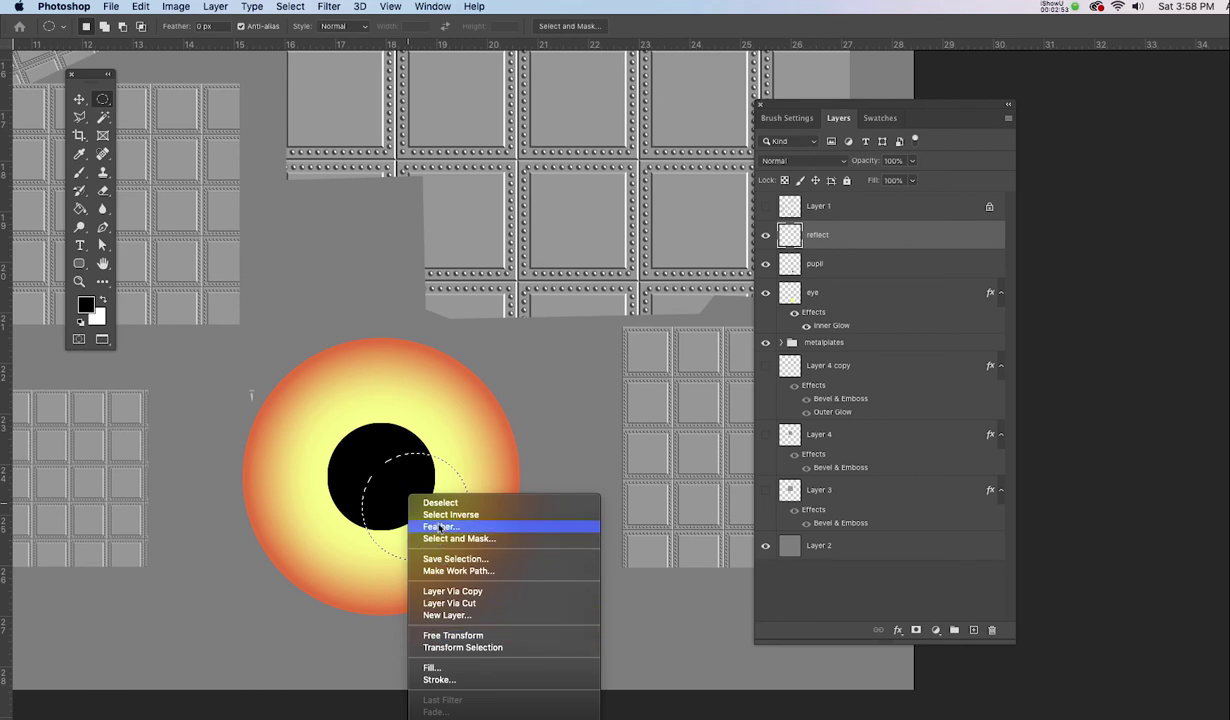
pyautogui.click(440, 527)
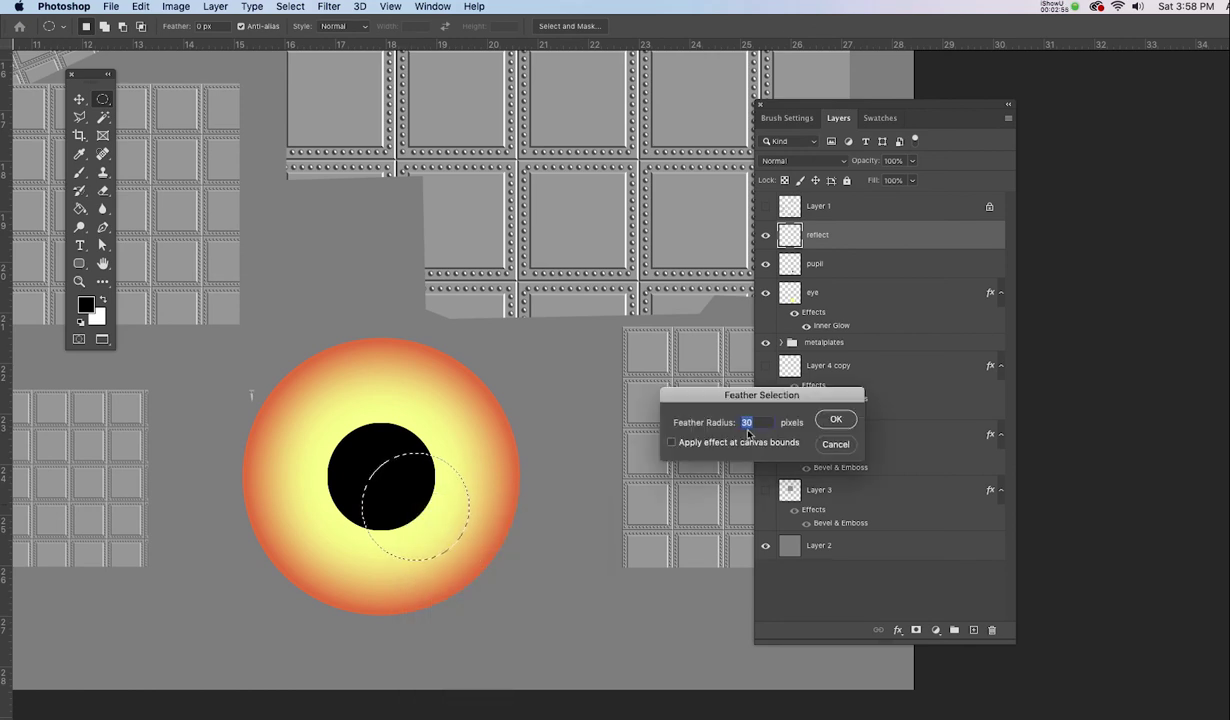
pyautogui.write('10')
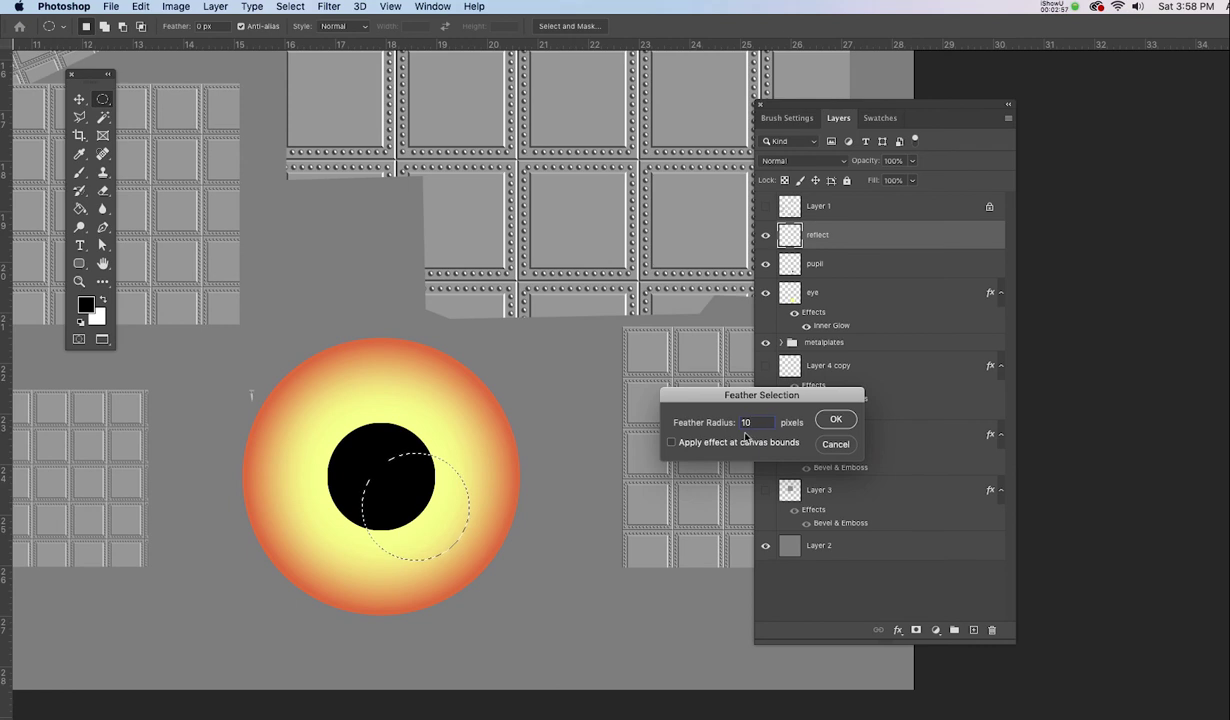
pyautogui.click(836, 419)
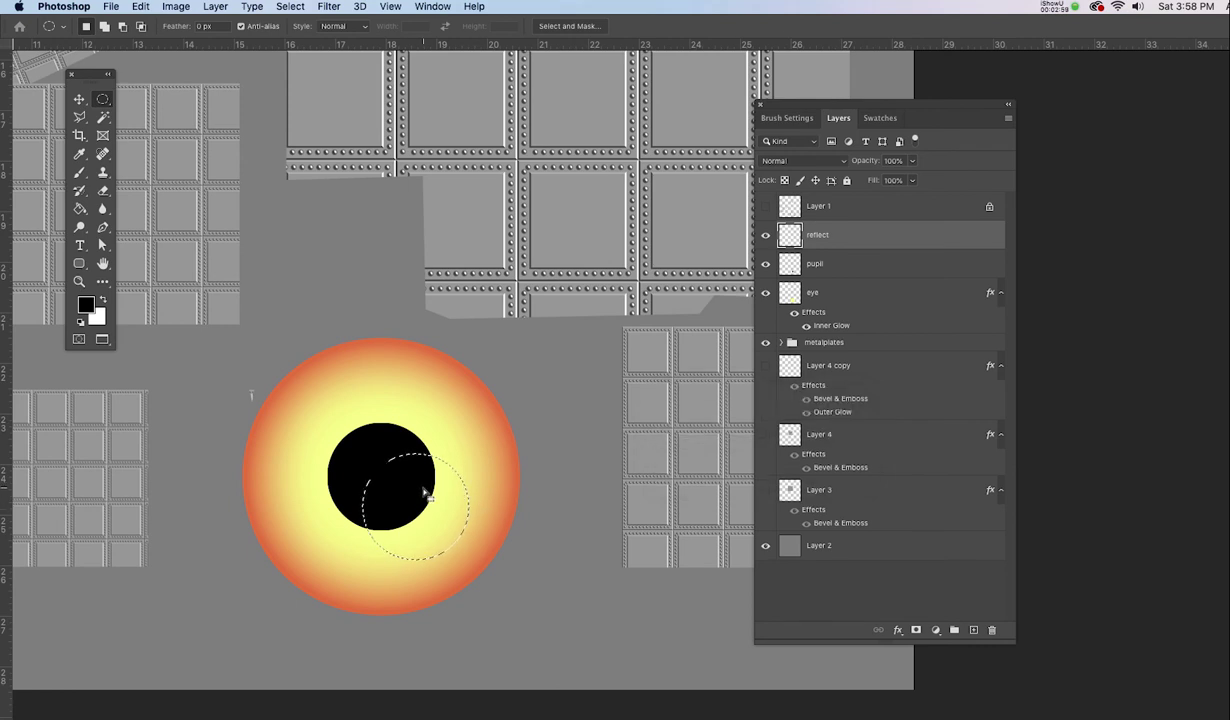
# - Scale the feathered selection down about its center to roughly half its size
pyautogui.rightClick(425, 493)
pyautogui.click(449, 637)
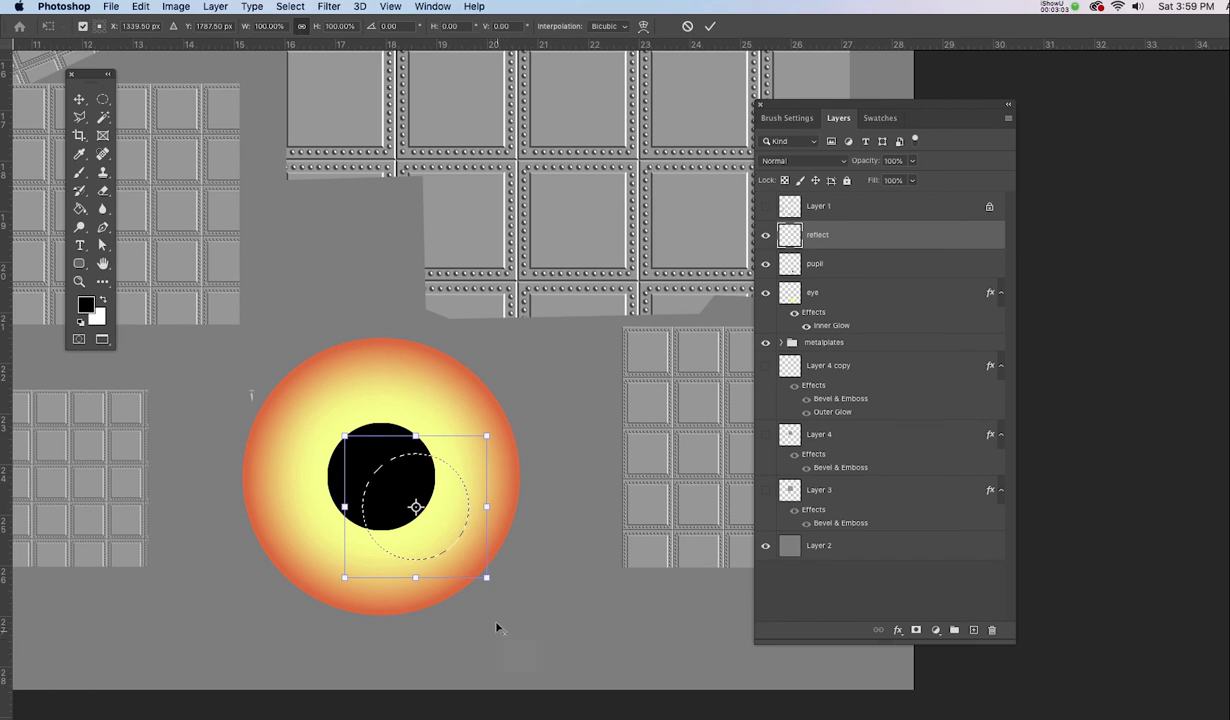
pyautogui.moveTo(486, 577); pyautogui.dragTo(440, 532)
pyautogui.press('Return')
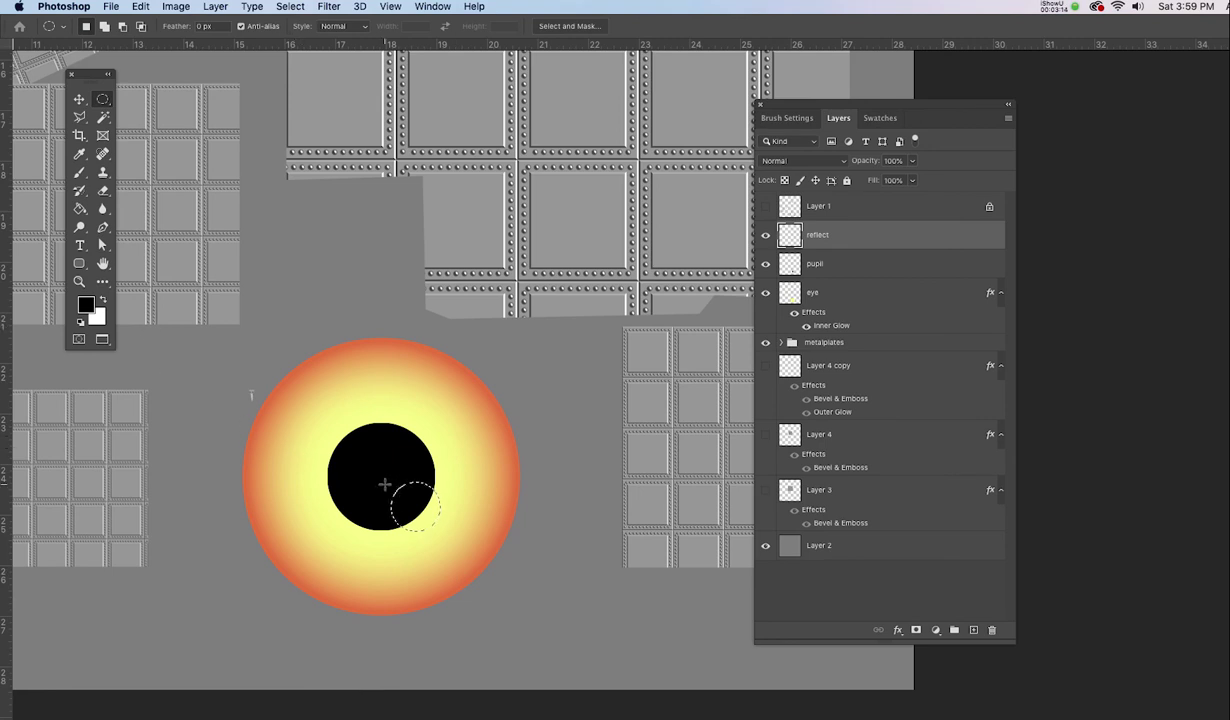
# - Fill the feathered selection with white on the reflect layer and set the layer's opacity to 60%
pyautogui.click(104, 299)
pyautogui.press('alt')
pyautogui.hotkey('alt', 'BackSpace')
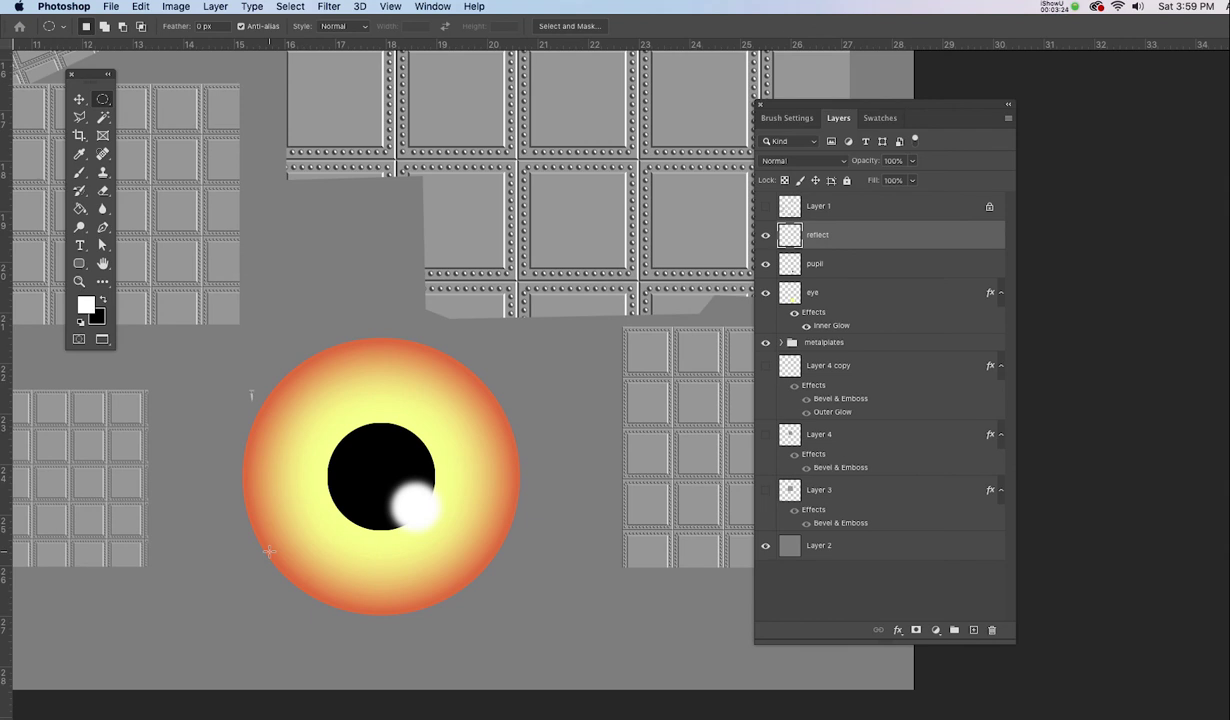
pyautogui.press('v')
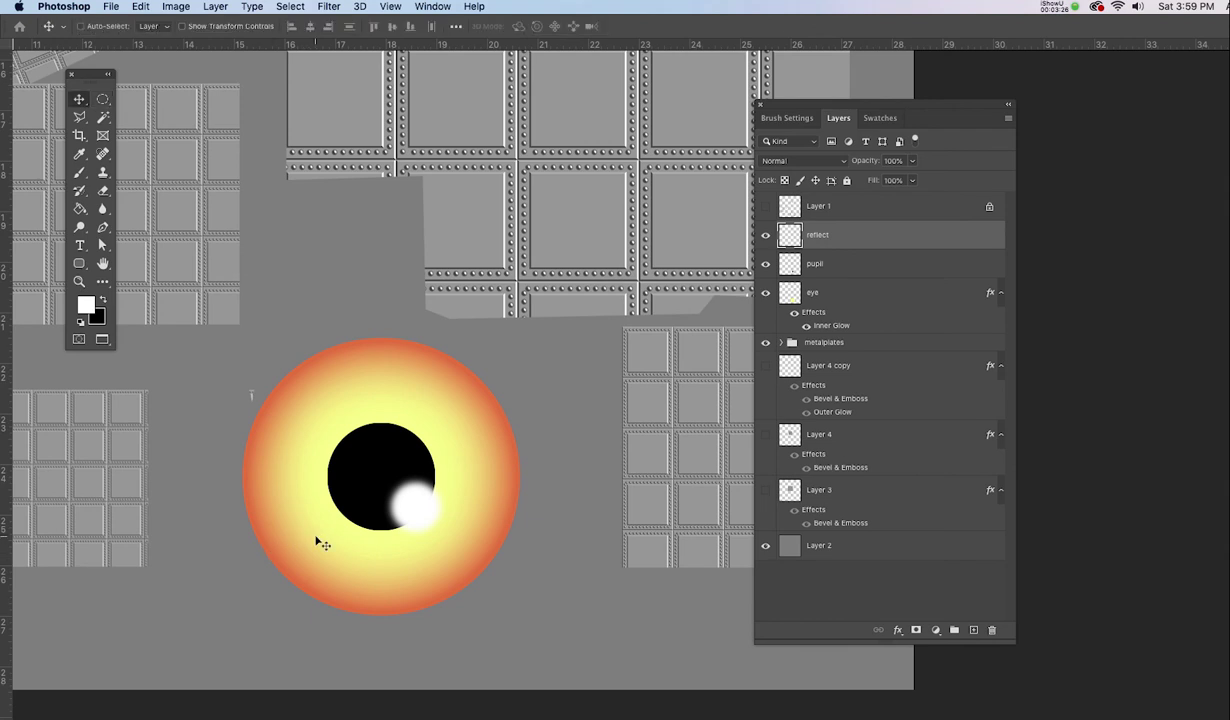
pyautogui.press('6')
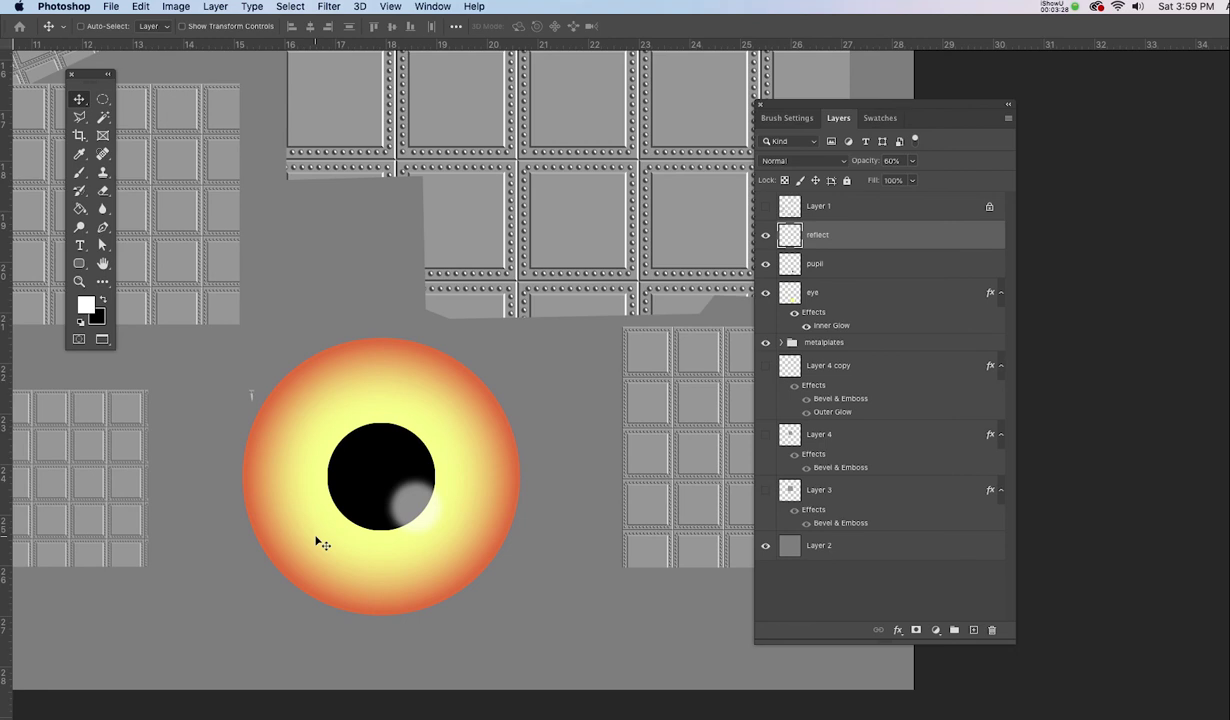
pyautogui.press('super+alt')
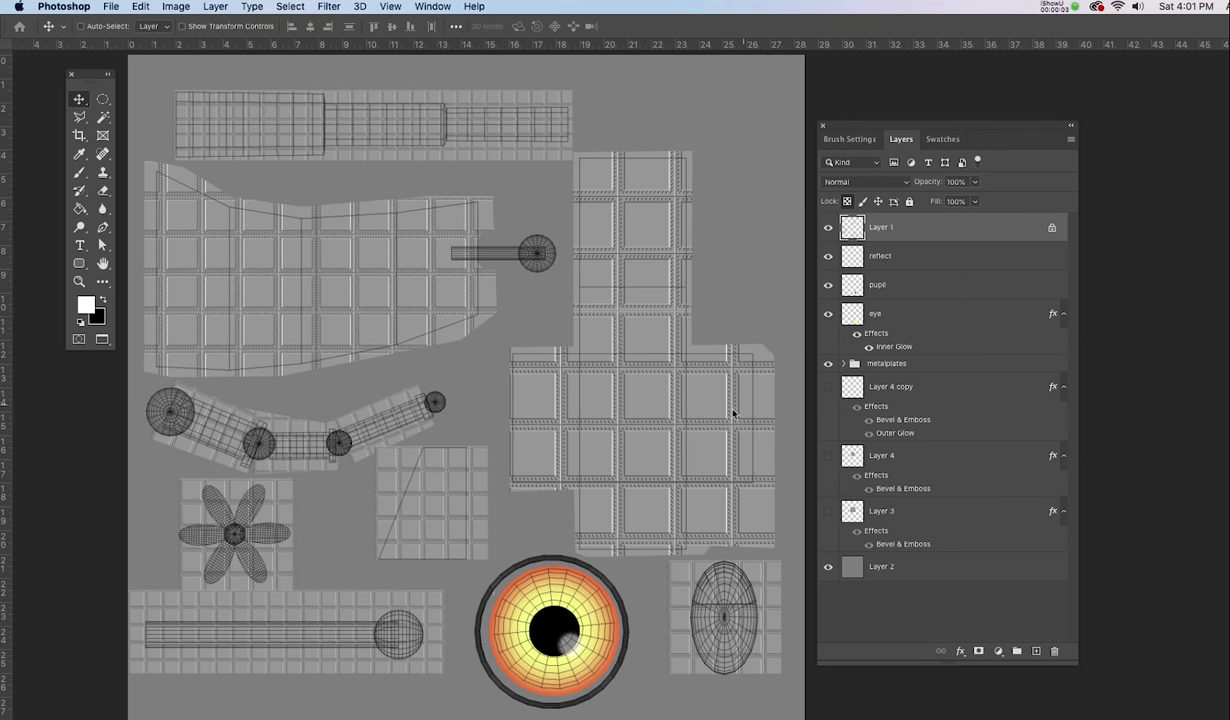
# - Switch to Maya and examine in the UV Editor which part of the body's UV layout corresponds to the face holding the eye
pyautogui.press('super+plus')
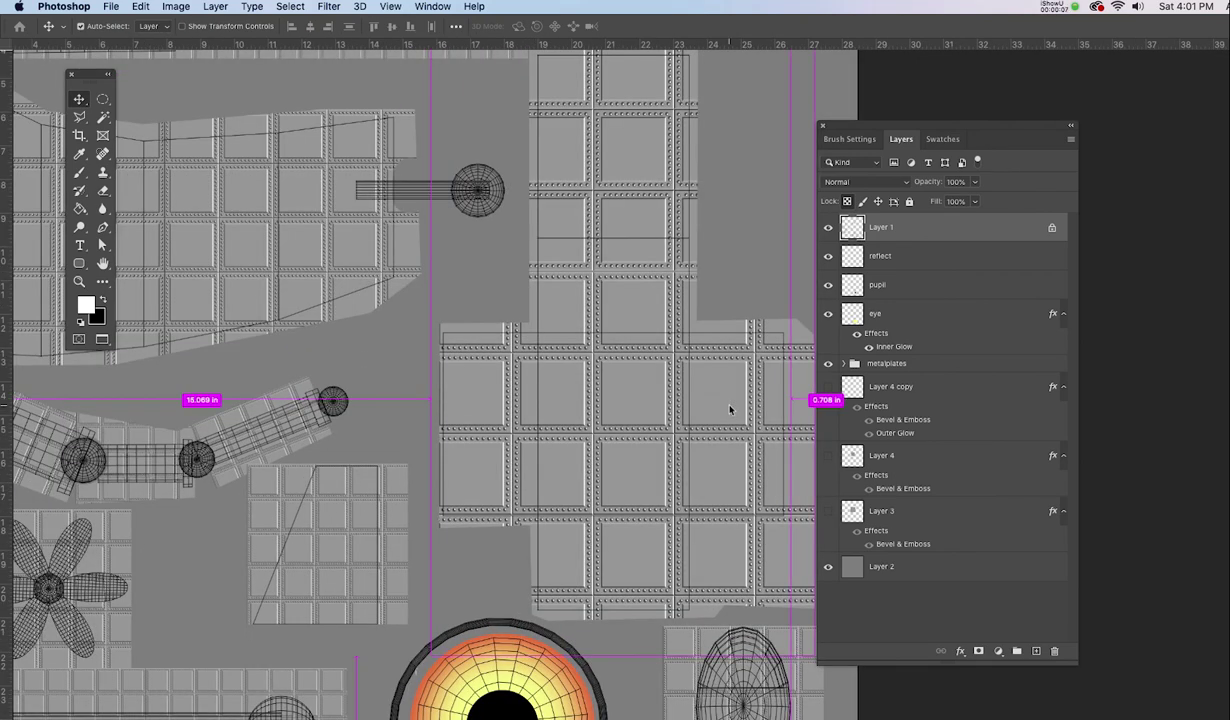
pyautogui.press('super+plus')
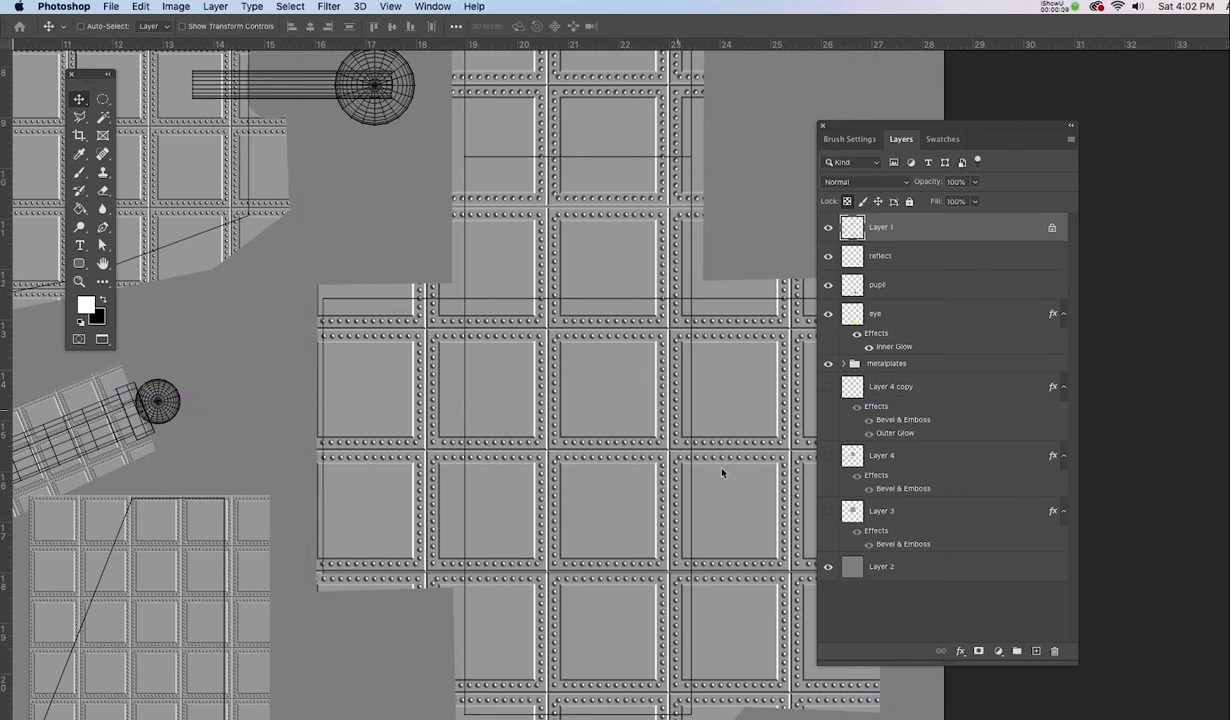
pyautogui.scroll(-5, 725, 479)
pyautogui.hscroll(5, 609, 404)
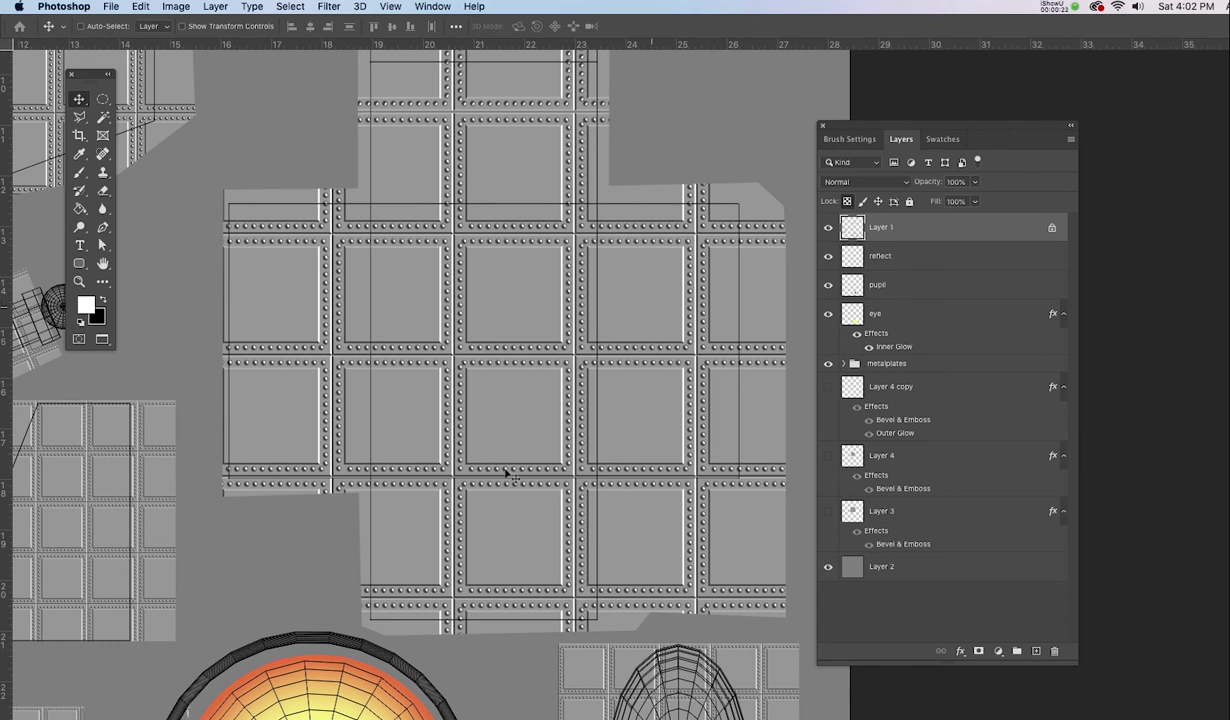
pyautogui.click(152, 706)
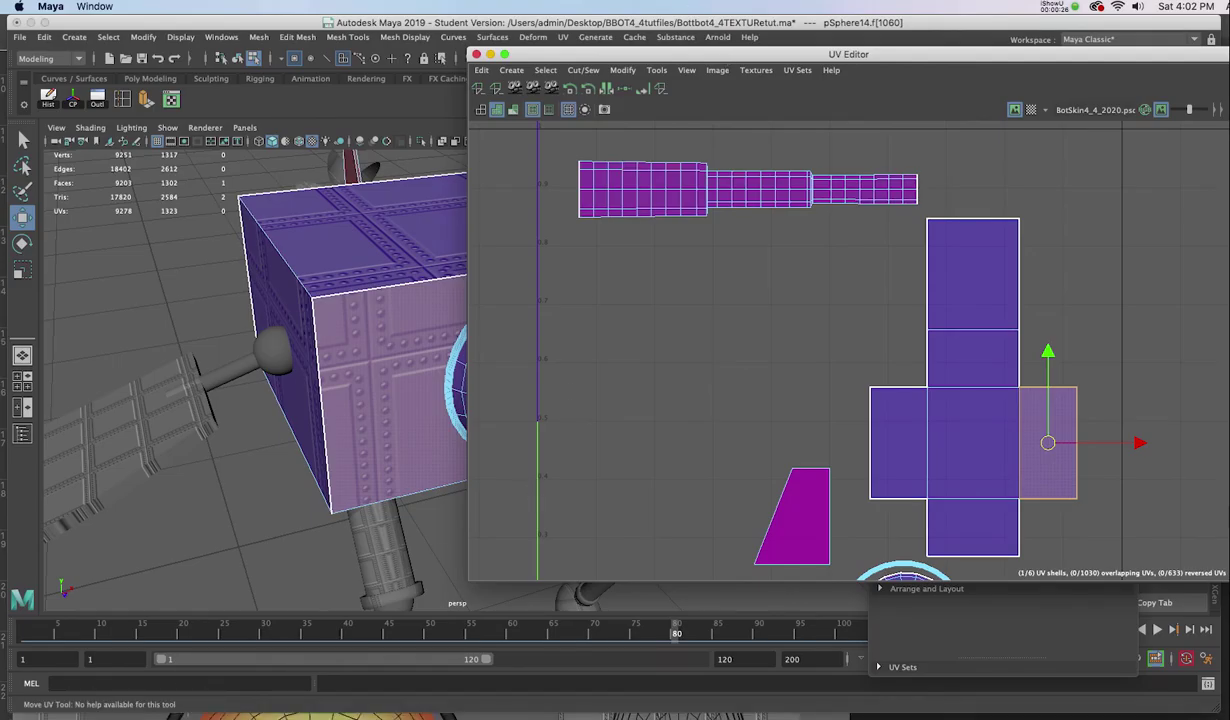
pyautogui.doubleClick(659, 56)
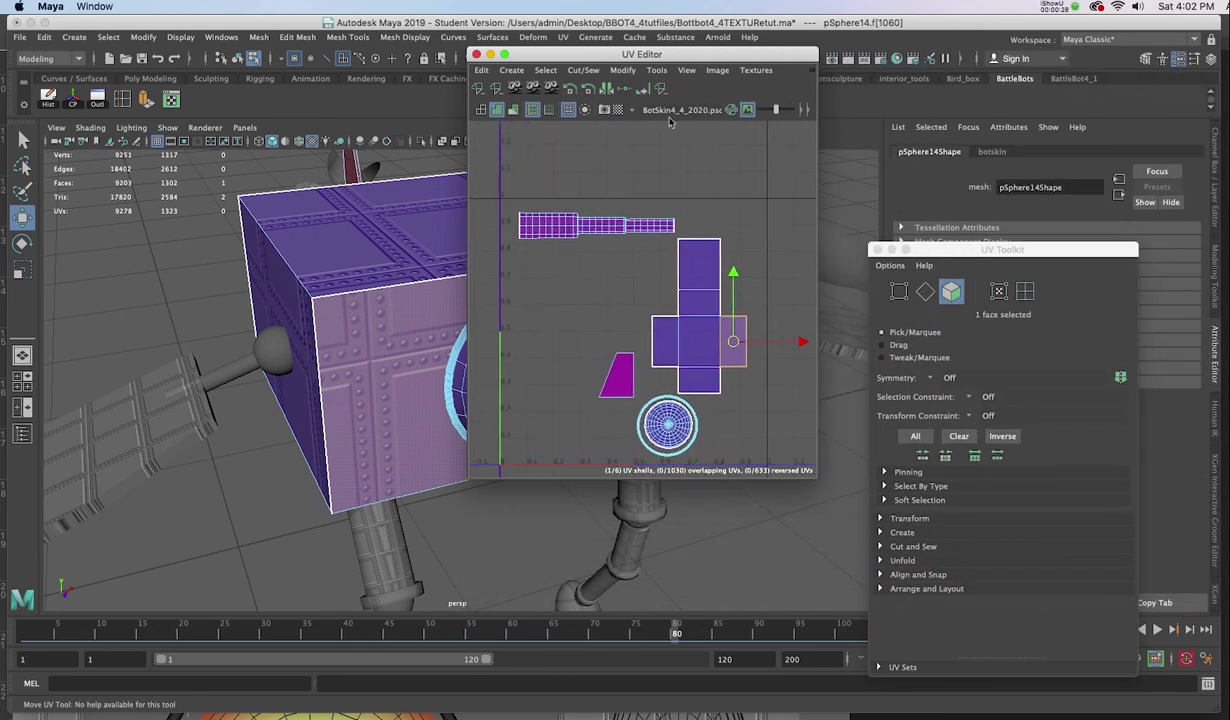
pyautogui.moveTo(659, 62); pyautogui.dragTo(878, 88)
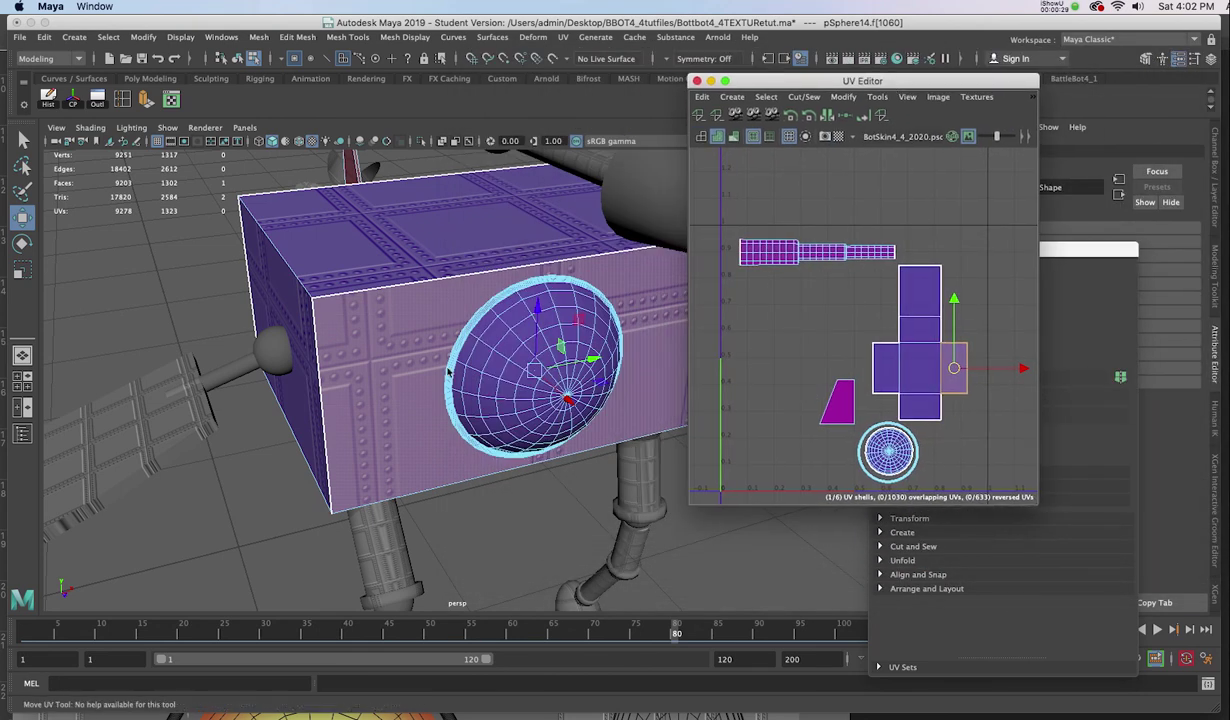
pyautogui.rightClick(372, 312)
pyautogui.click(390, 352)
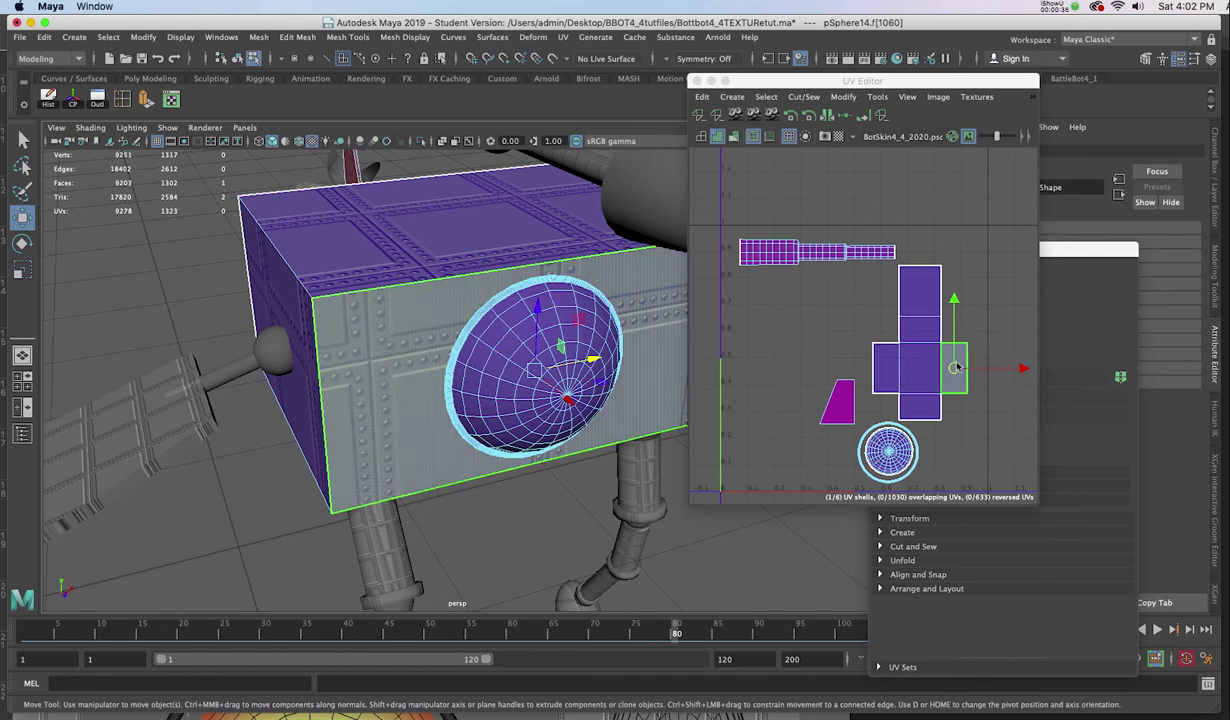
pyautogui.press('super+Tab')
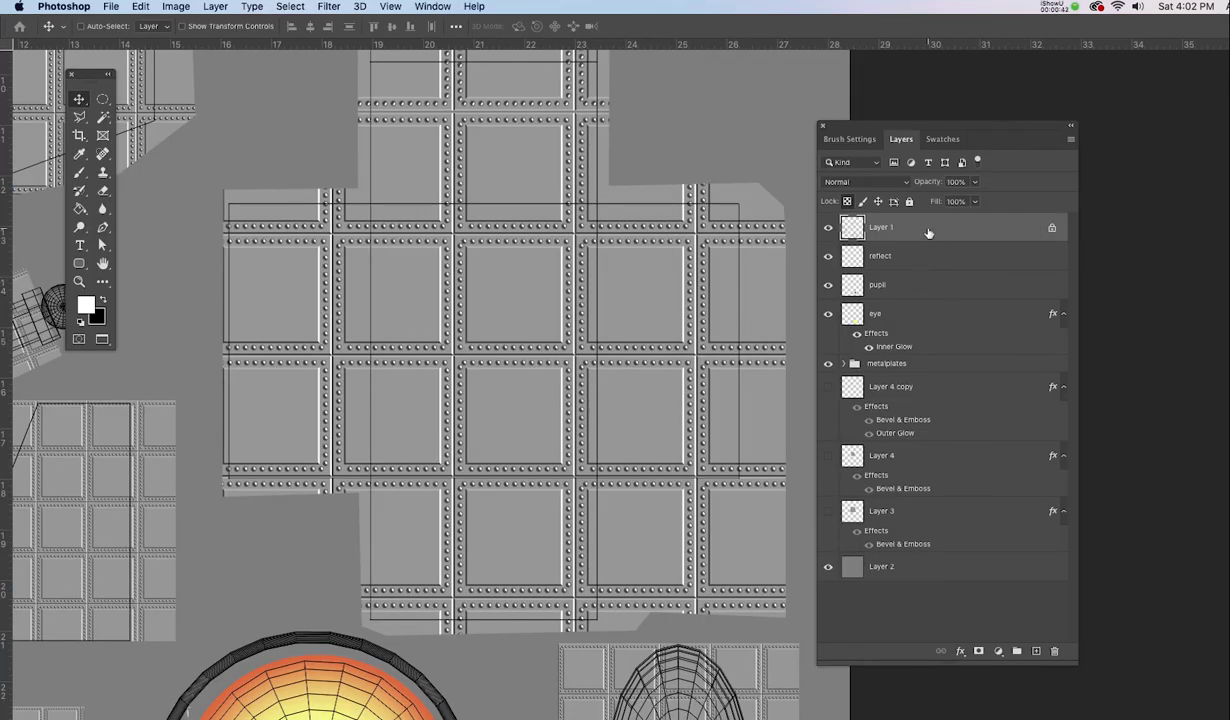
# - Create a new layer above Layer 1 and draw a three-tipped flame path with the Pen tool over the body's eye-side face
pyautogui.press('super+shift+n')
pyautogui.press('Return')
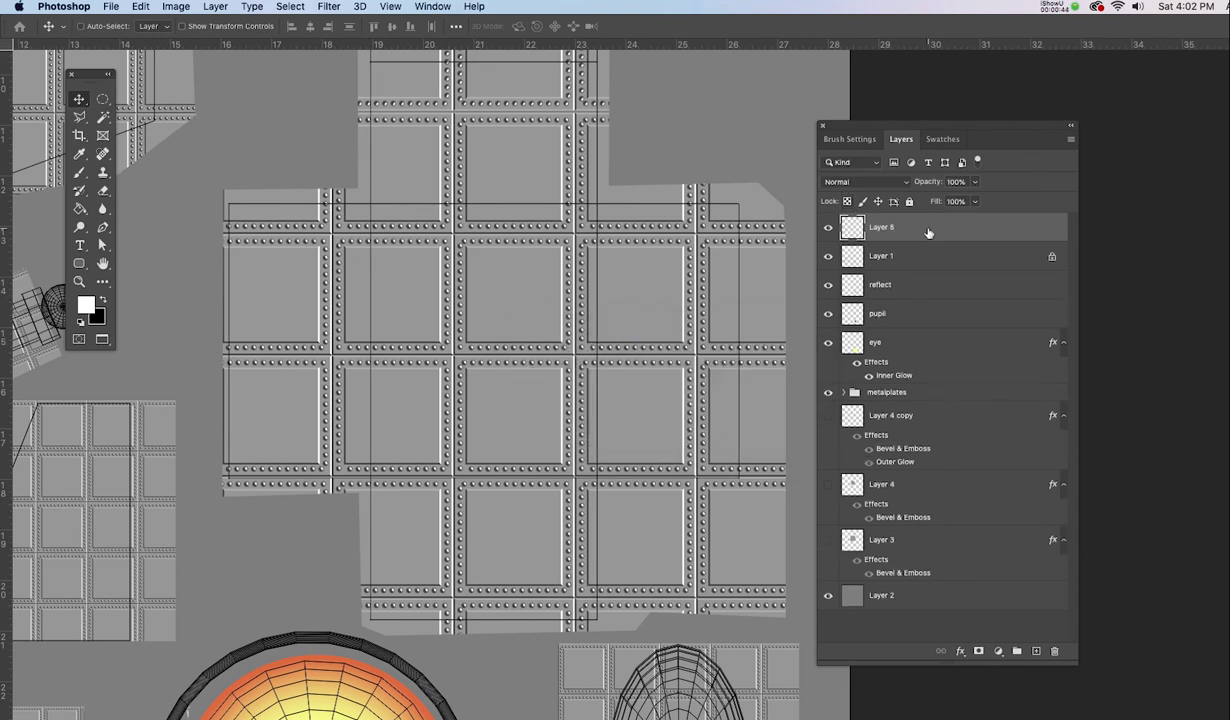
pyautogui.press('p')
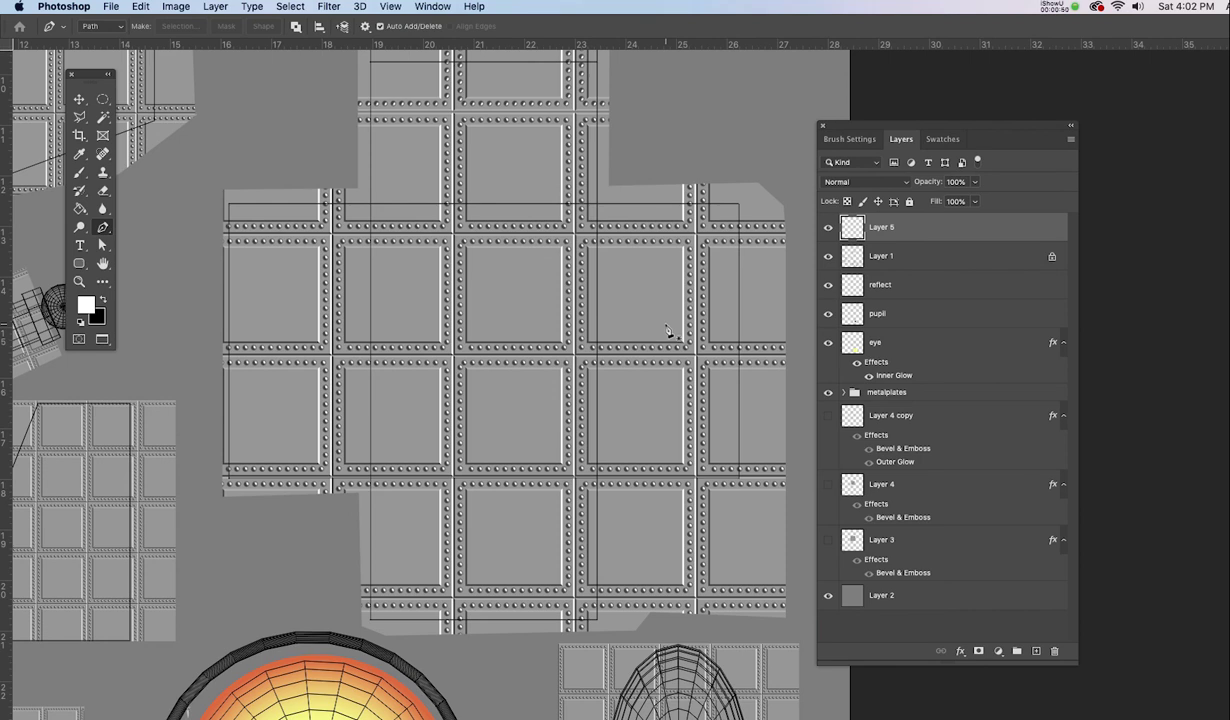
pyautogui.click(717, 349)
pyautogui.moveTo(721, 228); pyautogui.dragTo(712, 218)
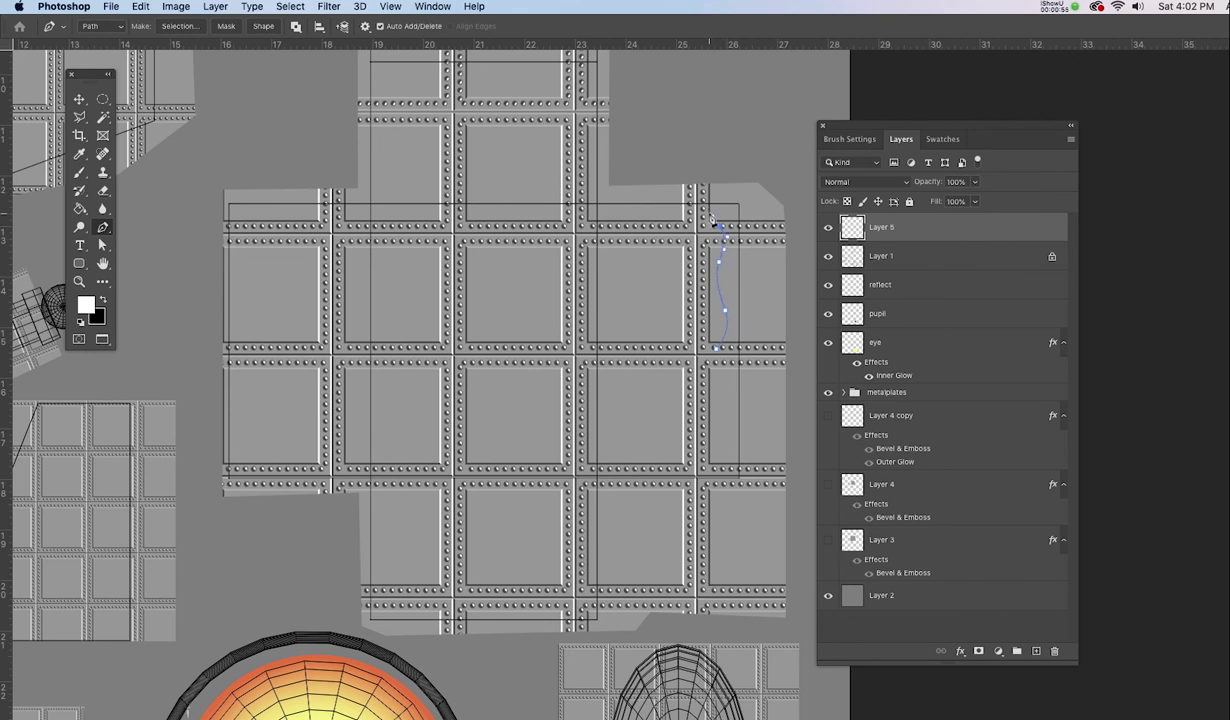
pyautogui.moveTo(689, 268); pyautogui.dragTo(651, 240)
pyautogui.click(641, 278)
pyautogui.moveTo(651, 319); pyautogui.dragTo(632, 239)
pyautogui.click(605, 212)
pyautogui.moveTo(595, 360); pyautogui.dragTo(599, 424)
pyautogui.click(720, 416)
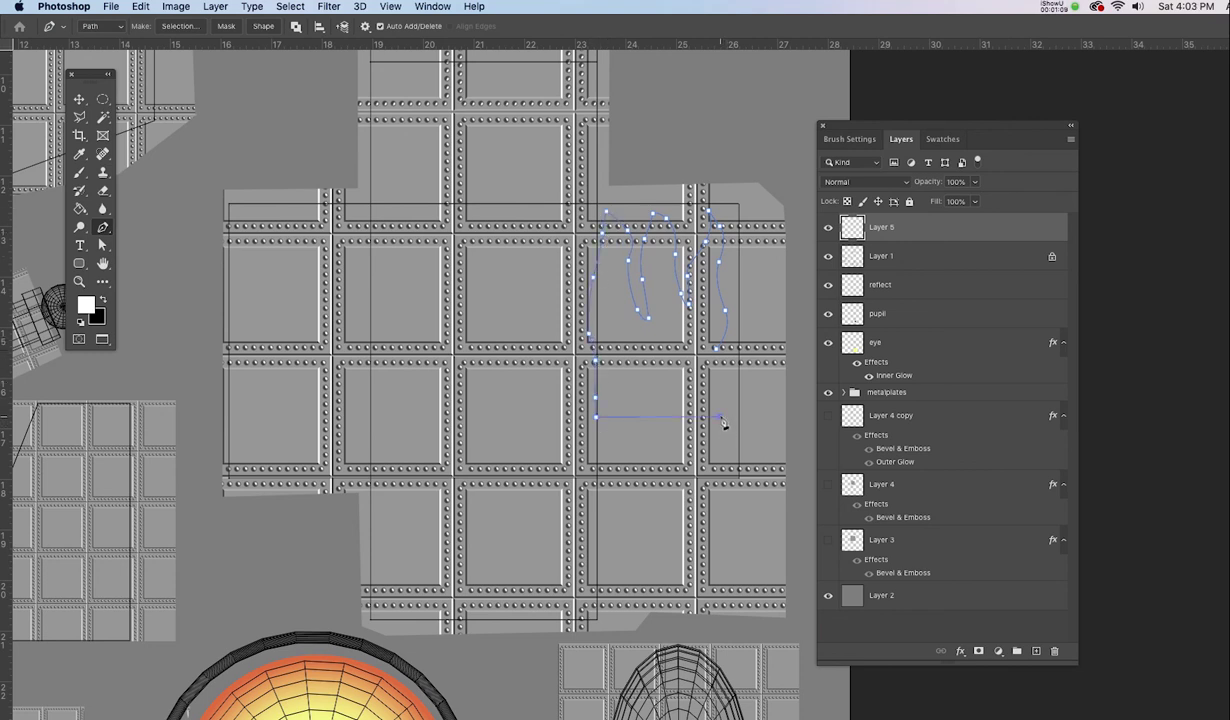
# - Convert the flame path into a selection, fill it with Pastel Red Orange, and deselect
pyautogui.rightClick(674, 320)
pyautogui.click(694, 394)
pyautogui.press('Return')
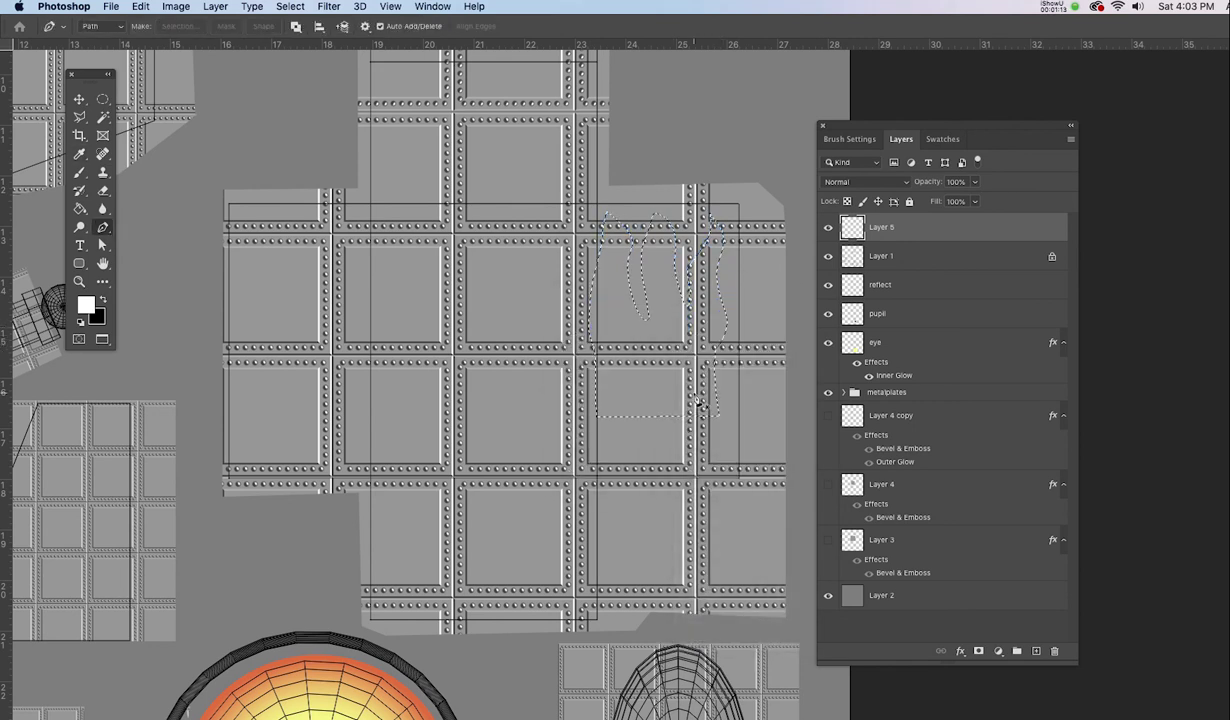
pyautogui.click(944, 140)
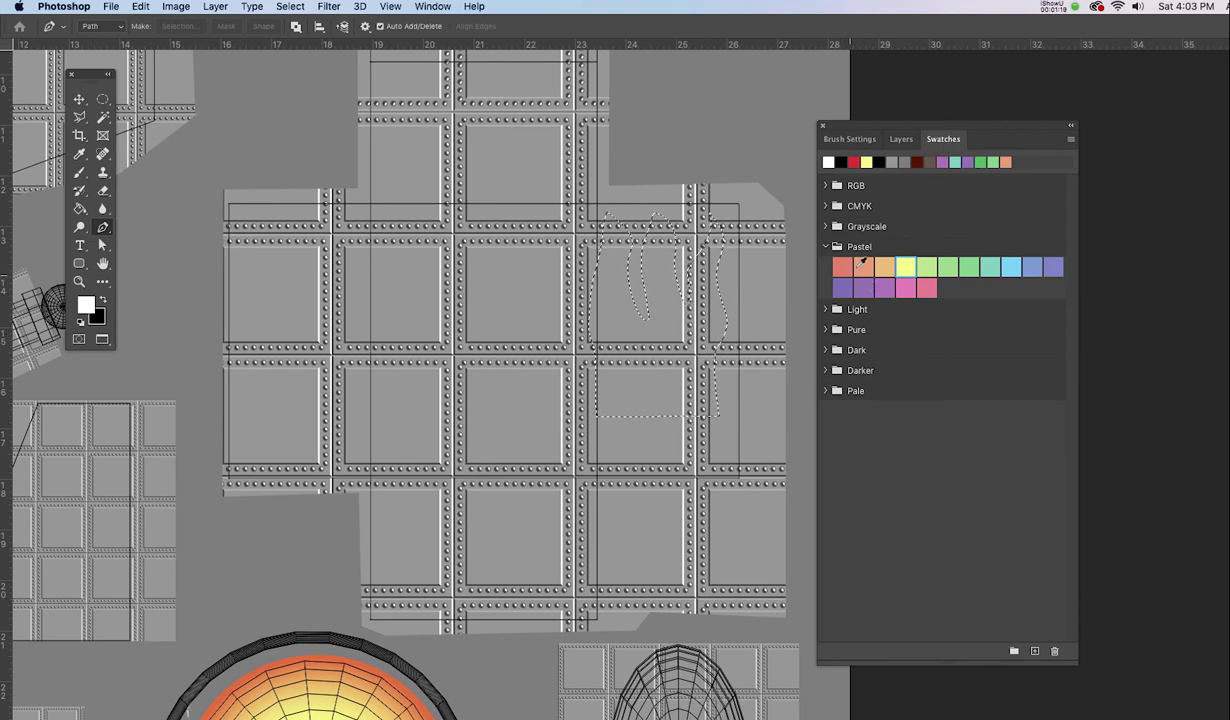
pyautogui.click(866, 264)
pyautogui.hotkey('alt', 'BackSpace')
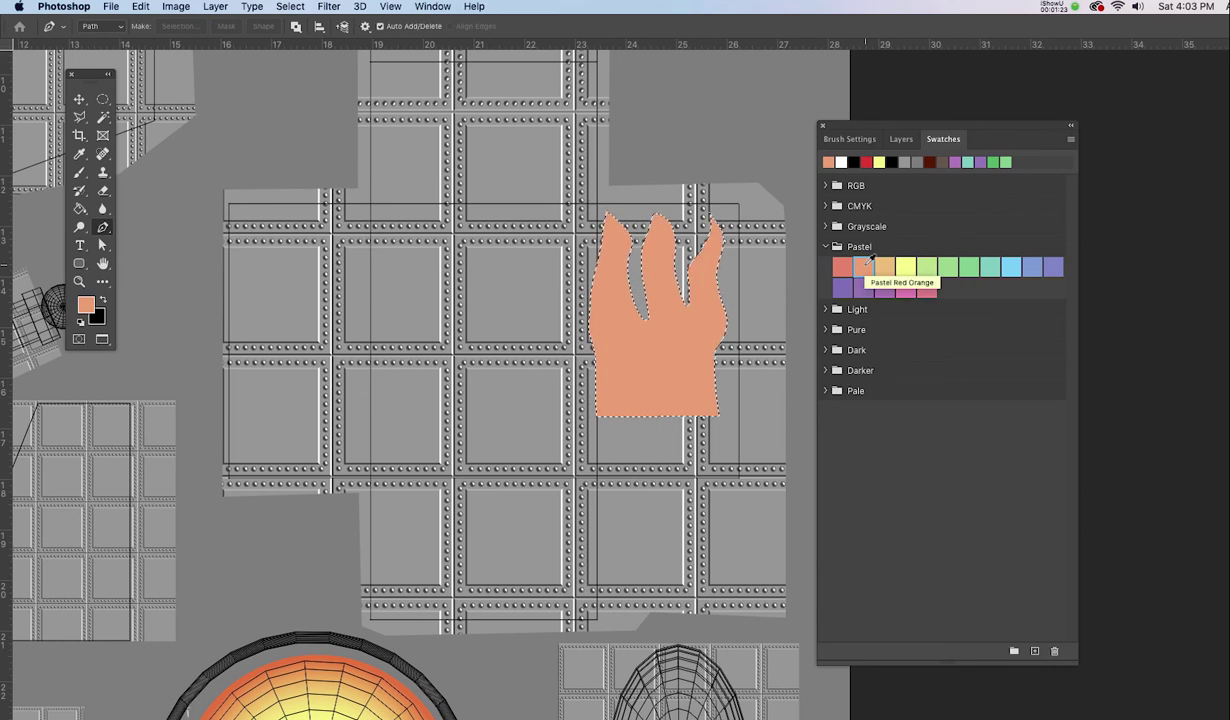
pyautogui.press('super+d')
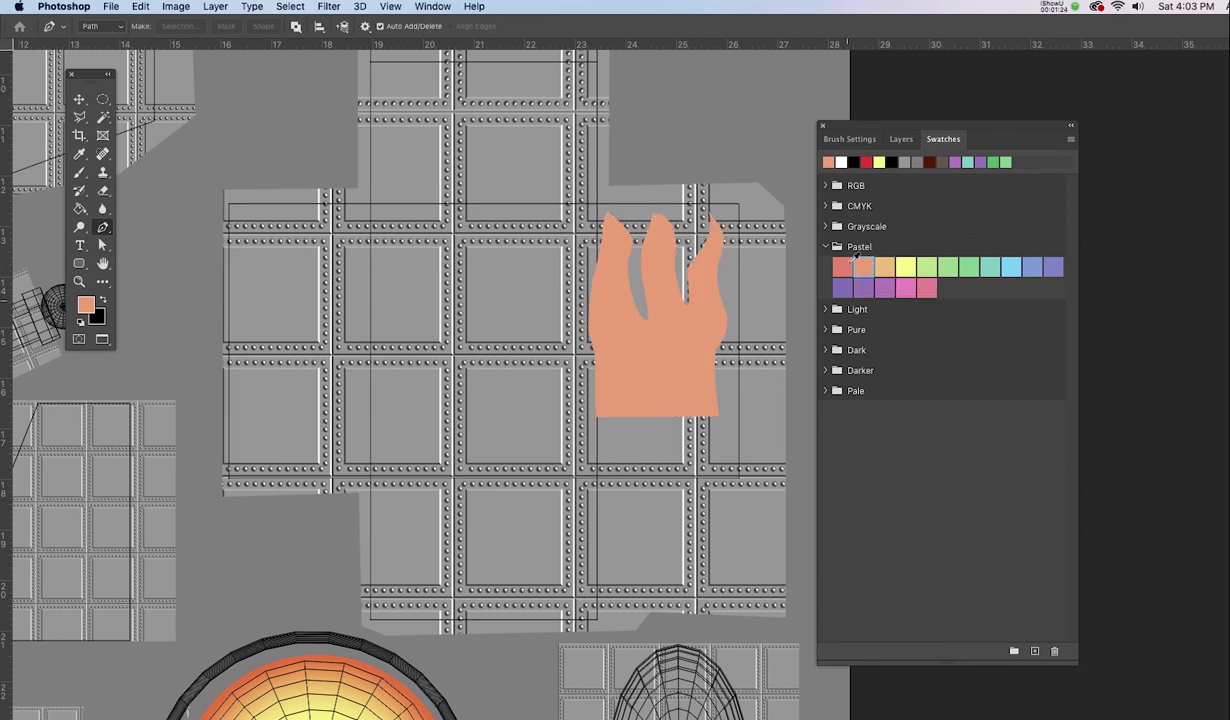
# - Outline downward-pointing flame tips below the flame's base with the Lasso tool, fill them with the same orange, and deselect
pyautogui.click(900, 139)
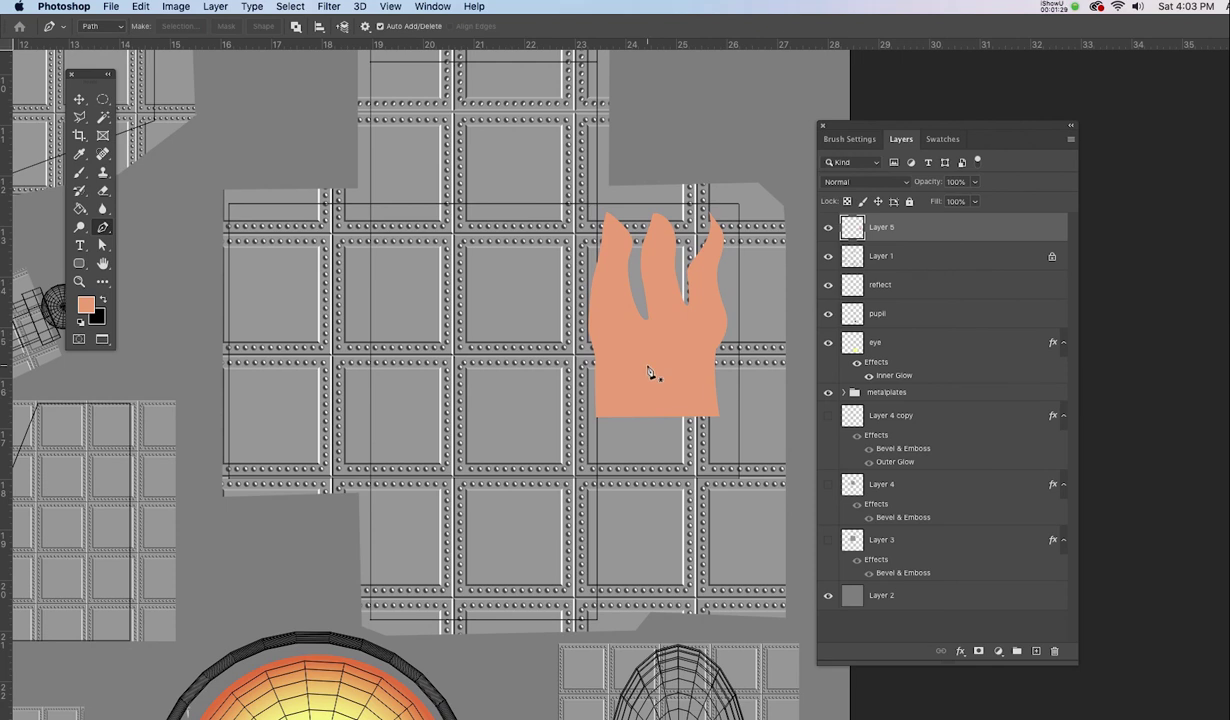
pyautogui.press('l')
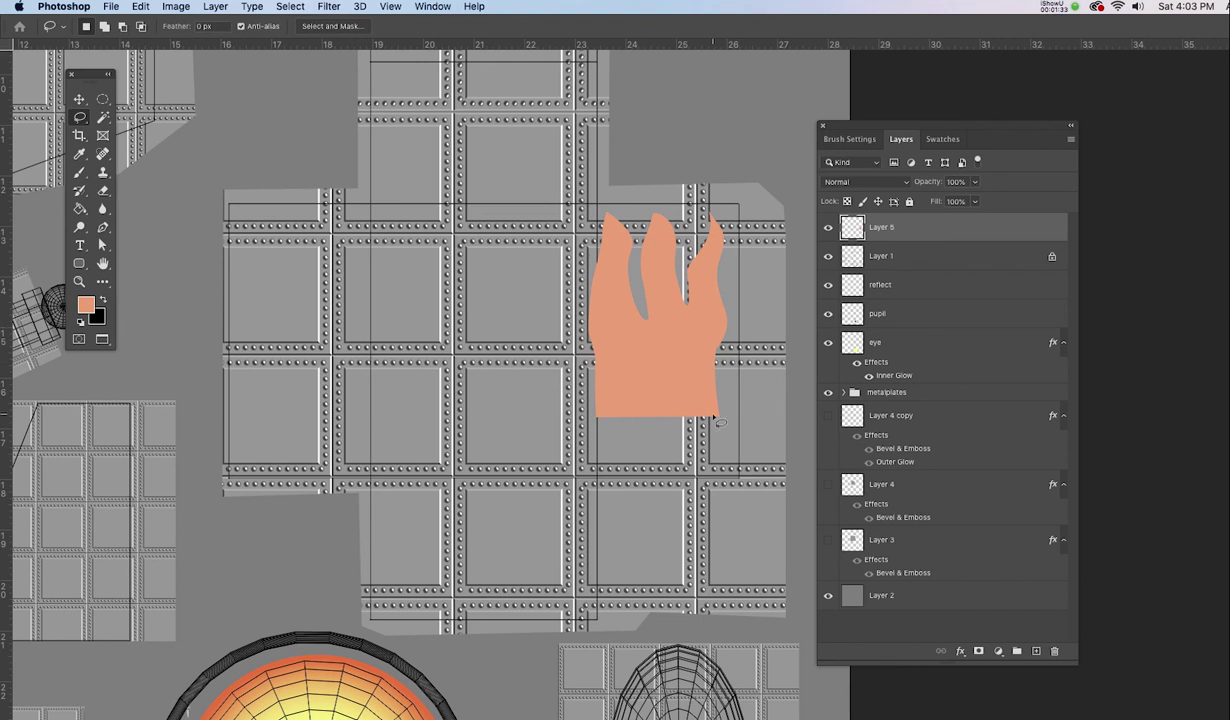
pyautogui.moveTo(725, 443)
pyautogui.mouseDown()
pyautogui.moveTo(654, 538)
pyautogui.moveTo(630, 478)
pyautogui.moveTo(648, 567)
pyautogui.moveTo(620, 578)
pyautogui.moveTo(602, 468)
pyautogui.moveTo(612, 556)
pyautogui.moveTo(585, 585)
pyautogui.moveTo(598, 405)
pyautogui.moveTo(630, 396)
pyautogui.moveTo(707, 409)
pyautogui.mouseUp()
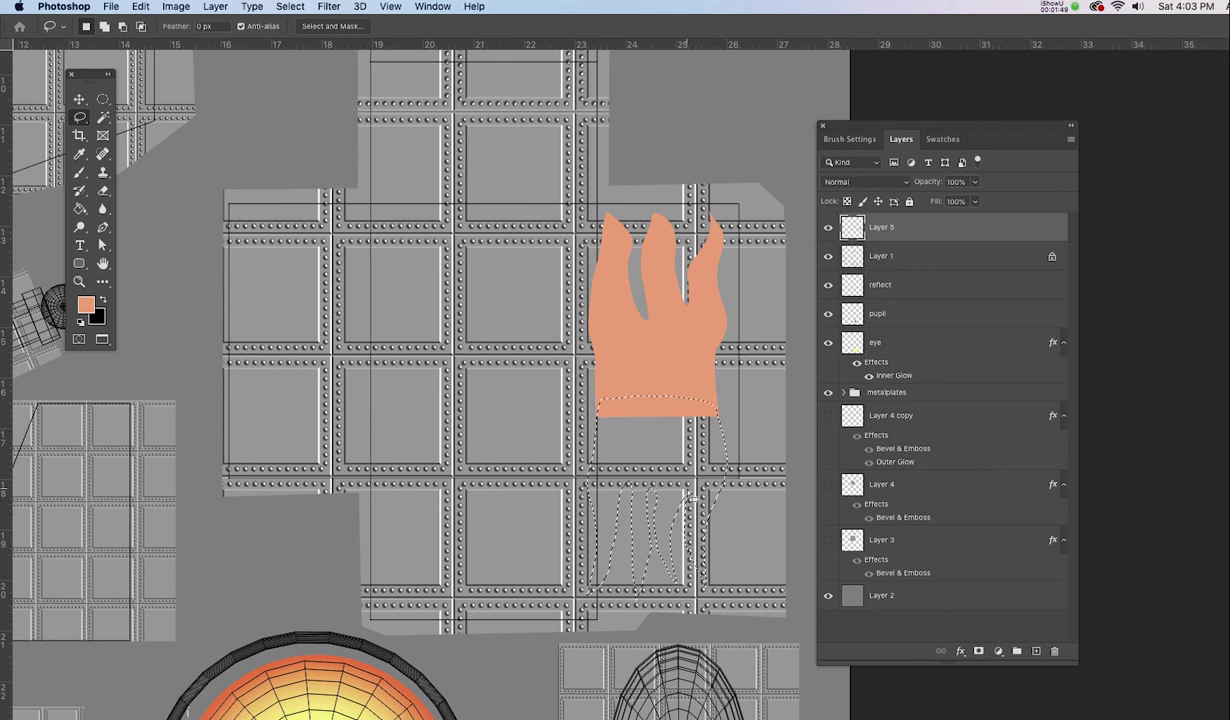
pyautogui.hotkey('alt', 'BackSpace')
pyautogui.hotkey('ctrl', 'd')
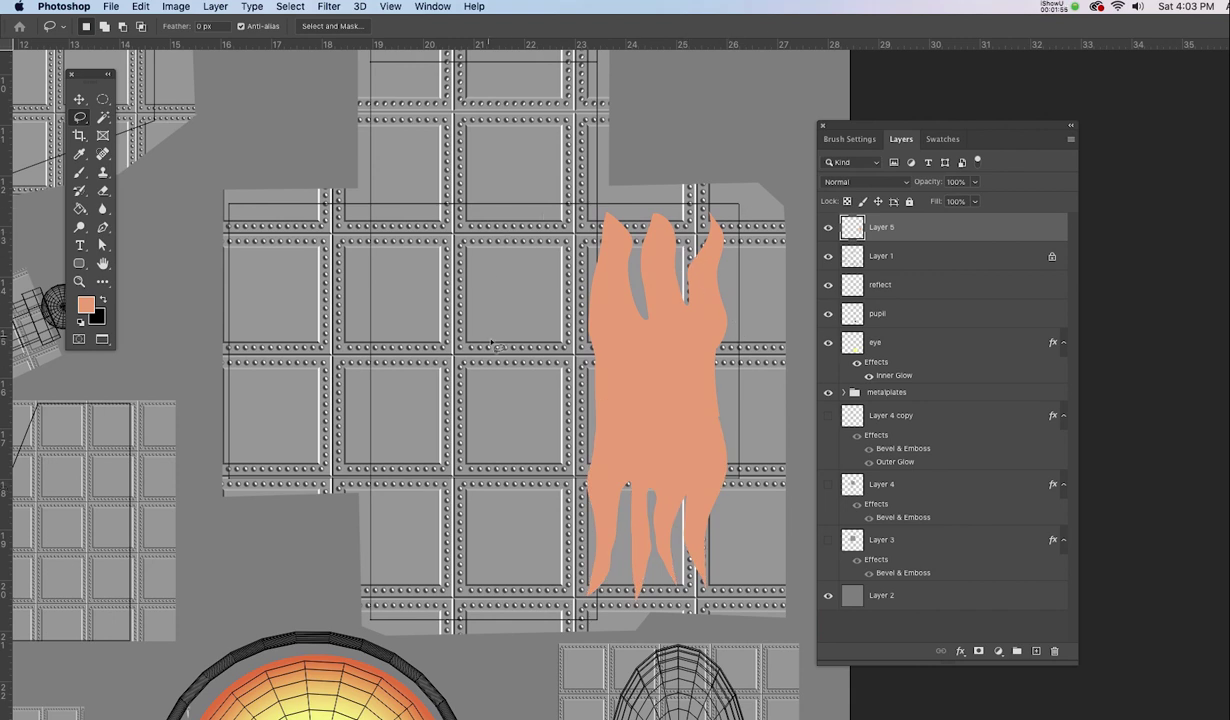
# - Scale the flame shape to about 2.44 in wide by 4.89 in high and fit it inside the eye-side face's UV outline
pyautogui.hotkey('ctrl', 't')
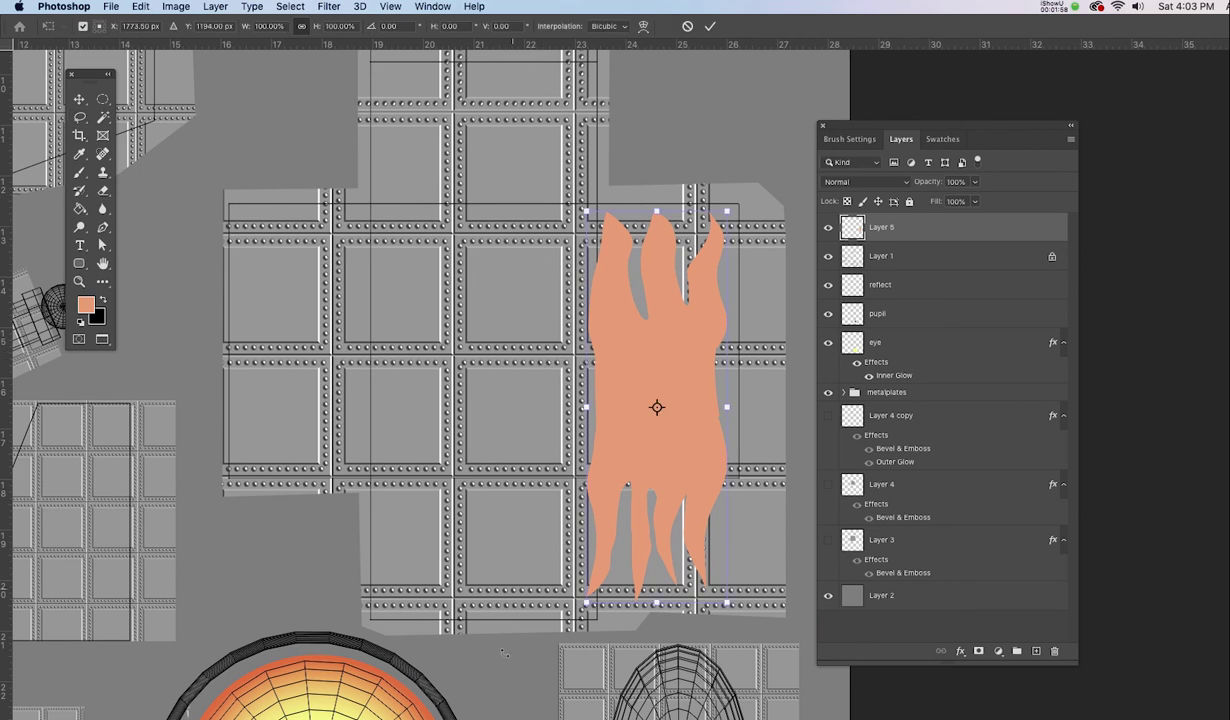
pyautogui.moveTo(586, 603); pyautogui.dragTo(604, 346)
pyautogui.moveTo(605, 516); pyautogui.dragTo(622, 305)
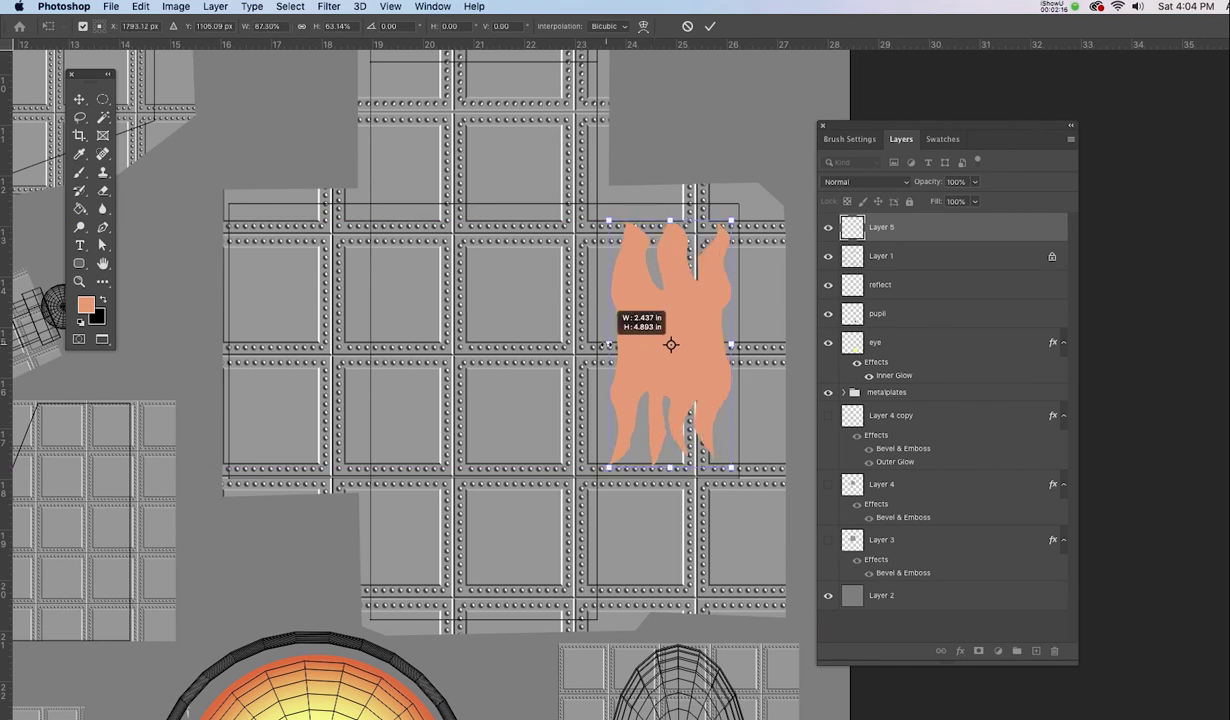
pyautogui.press('Return')
pyautogui.press('l')
pyautogui.moveTo(640, 352); pyautogui.dragTo(635, 353)
pyautogui.press('Return')
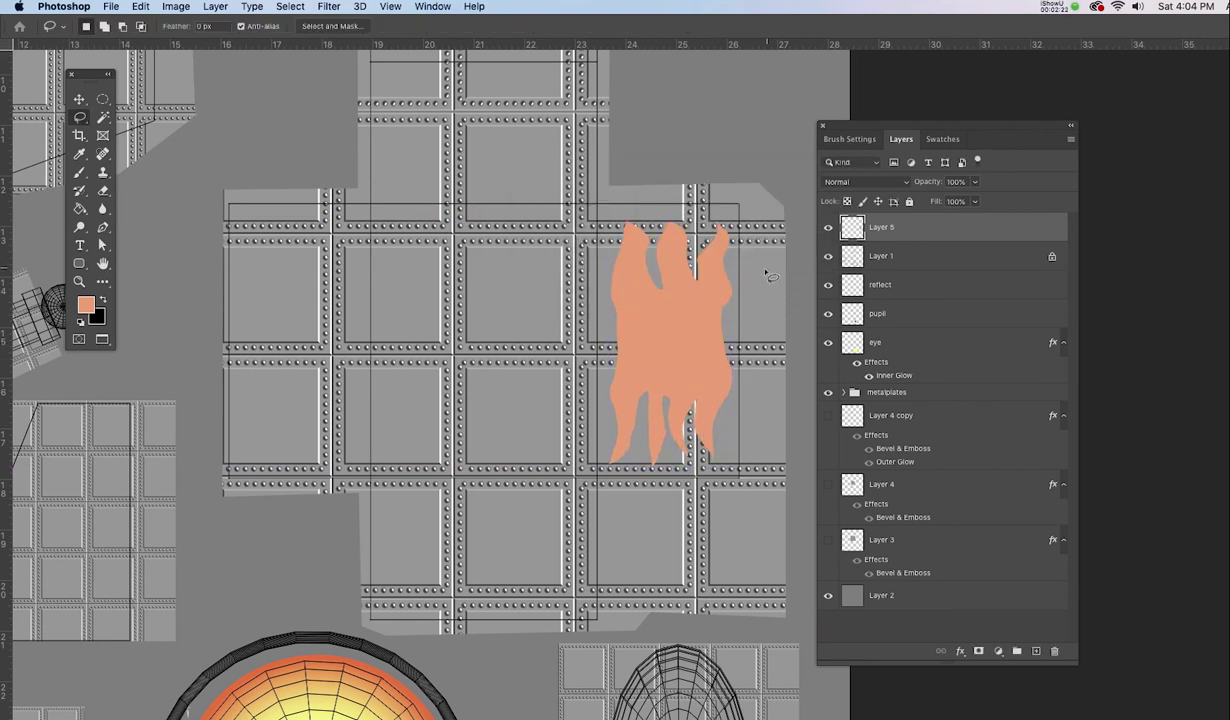
pyautogui.press('v')
pyautogui.click(660, 317)
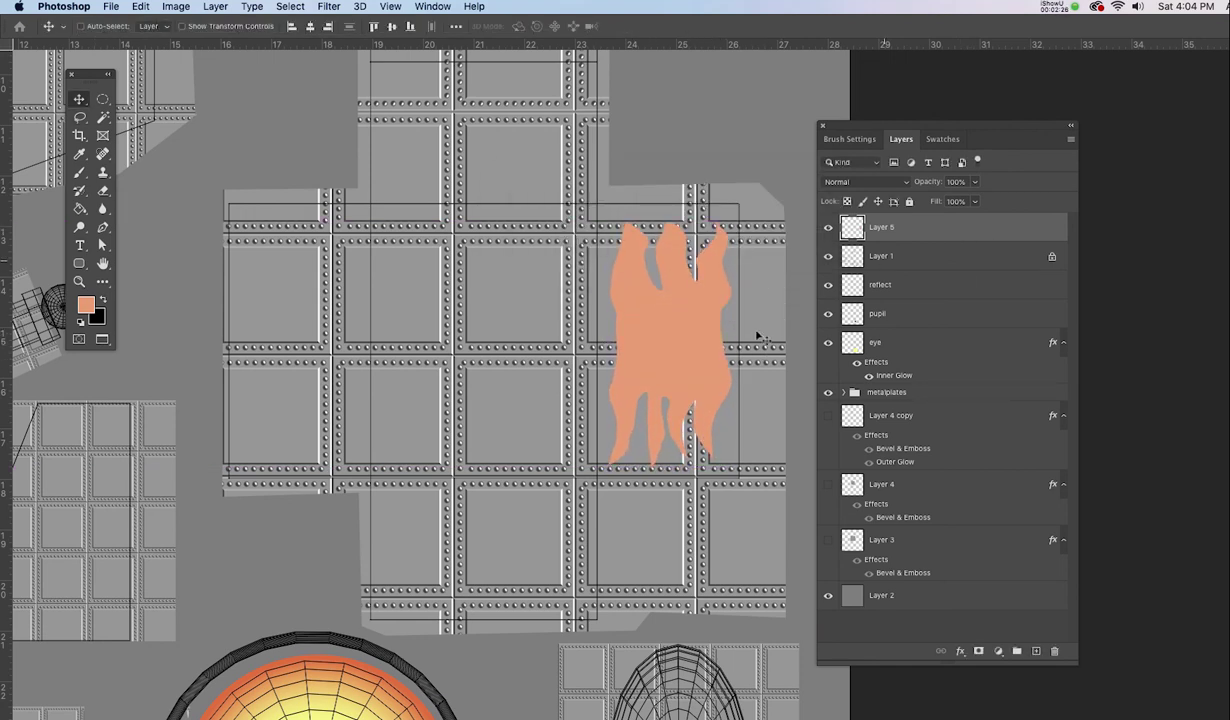
# - Add an Inner Glow to the flame on Layer 5 with red #f60000, size 70 px and noise 31%
pyautogui.doubleClick(992, 233)
pyautogui.moveTo(685, 165); pyautogui.dragTo(913, 224)
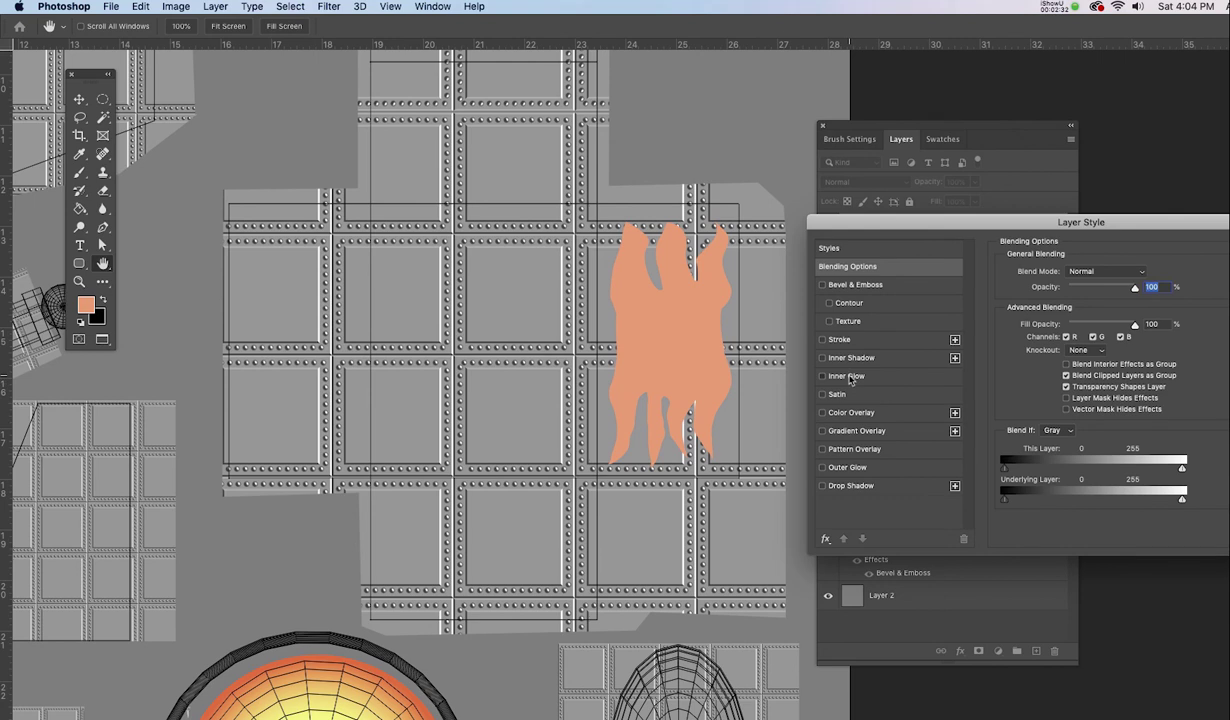
pyautogui.click(848, 376)
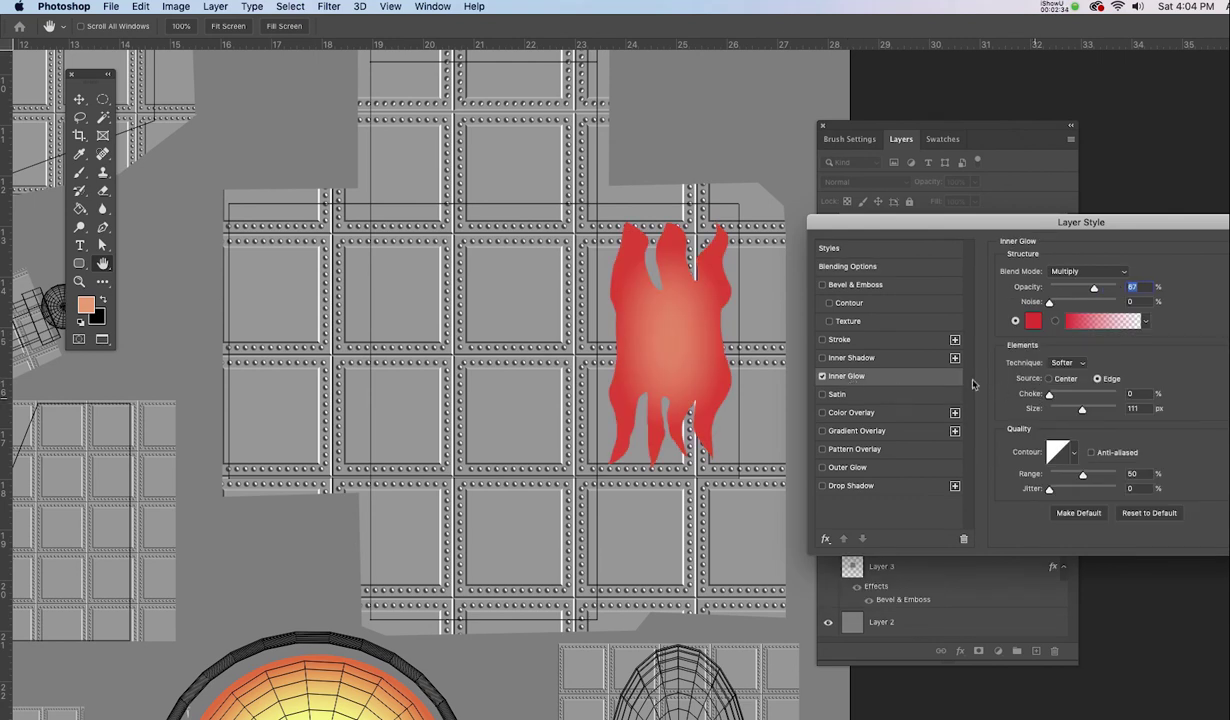
pyautogui.click(1034, 322)
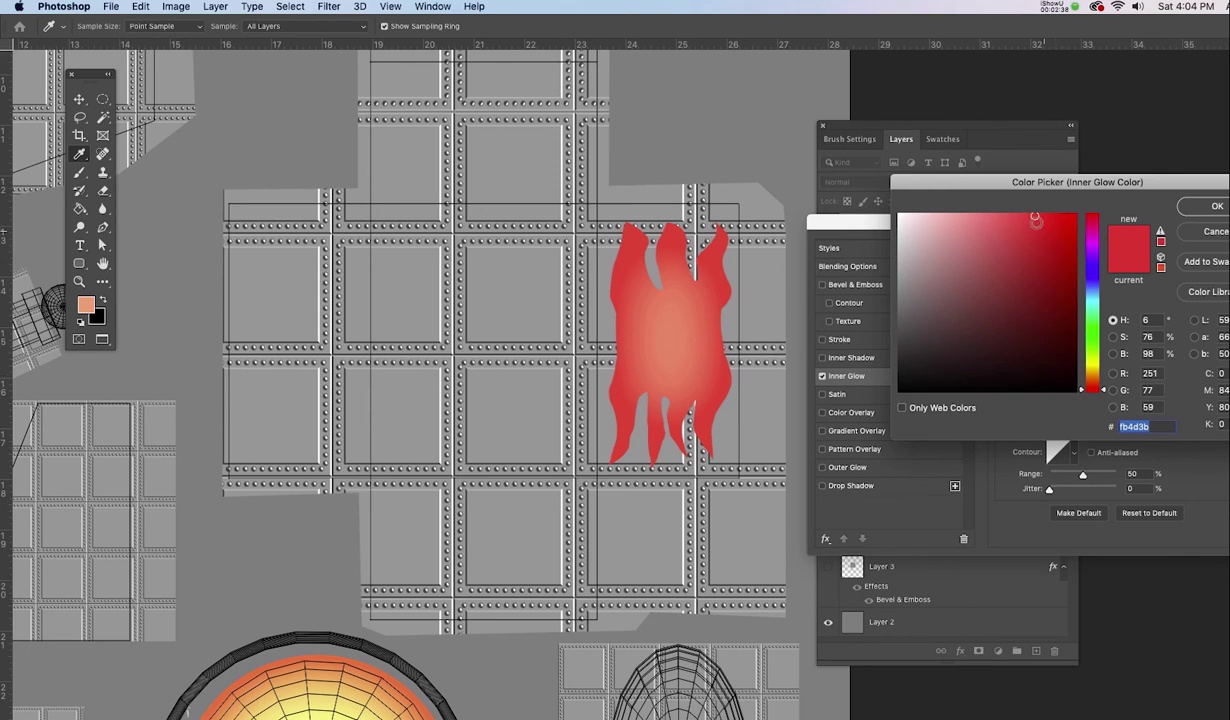
pyautogui.click(1078, 218)
pyautogui.moveTo(1092, 389); pyautogui.dragTo(1104, 402)
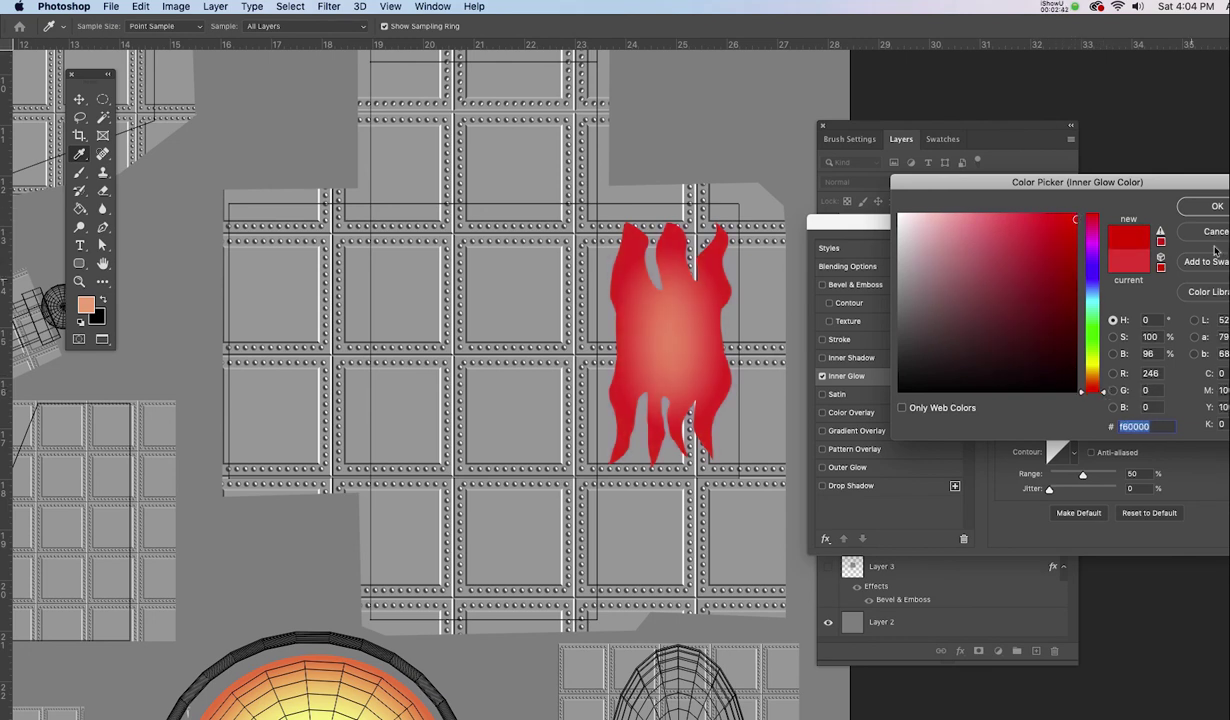
pyautogui.click(1218, 209)
pyautogui.moveTo(1082, 413)
pyautogui.mouseDown()
pyautogui.moveTo(1048, 399)
pyautogui.moveTo(1071, 409)
pyautogui.mouseUp()
pyautogui.moveTo(1052, 307); pyautogui.dragTo(1073, 311)
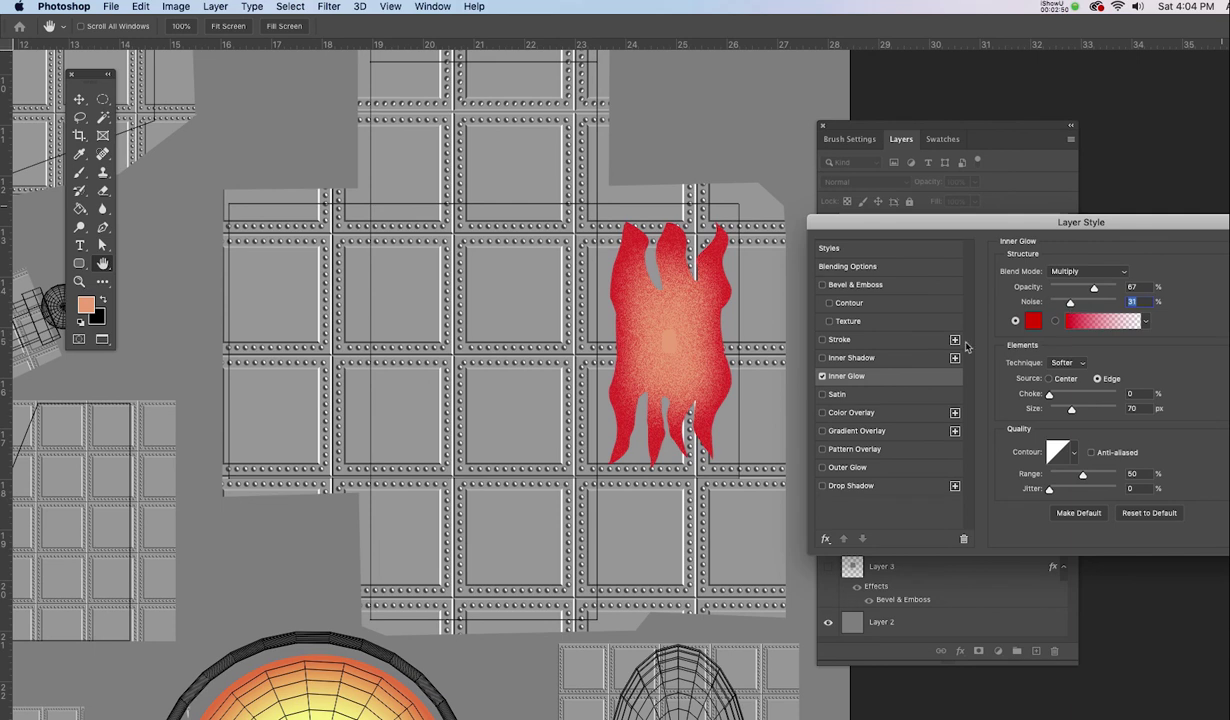
# - Add a 1 px black outside Stroke to the flame and apply the layer style
pyautogui.click(852, 341)
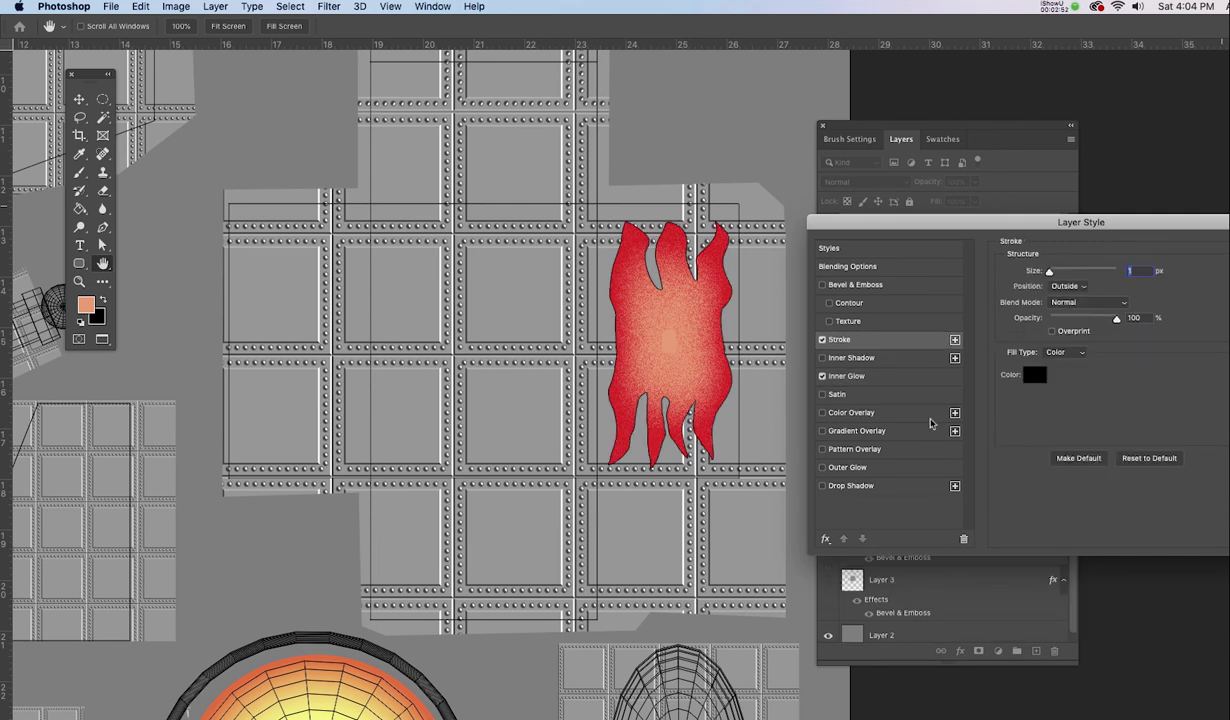
pyautogui.moveTo(1183, 218); pyautogui.dragTo(1123, 214)
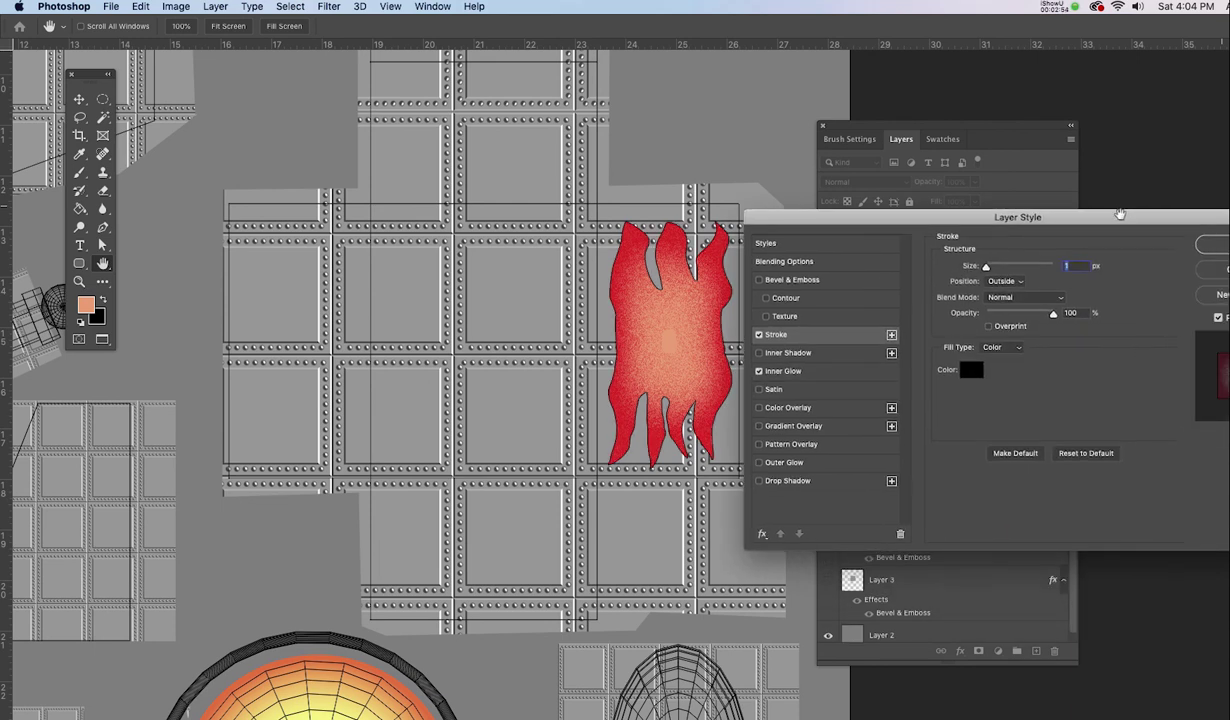
pyautogui.click(1214, 247)
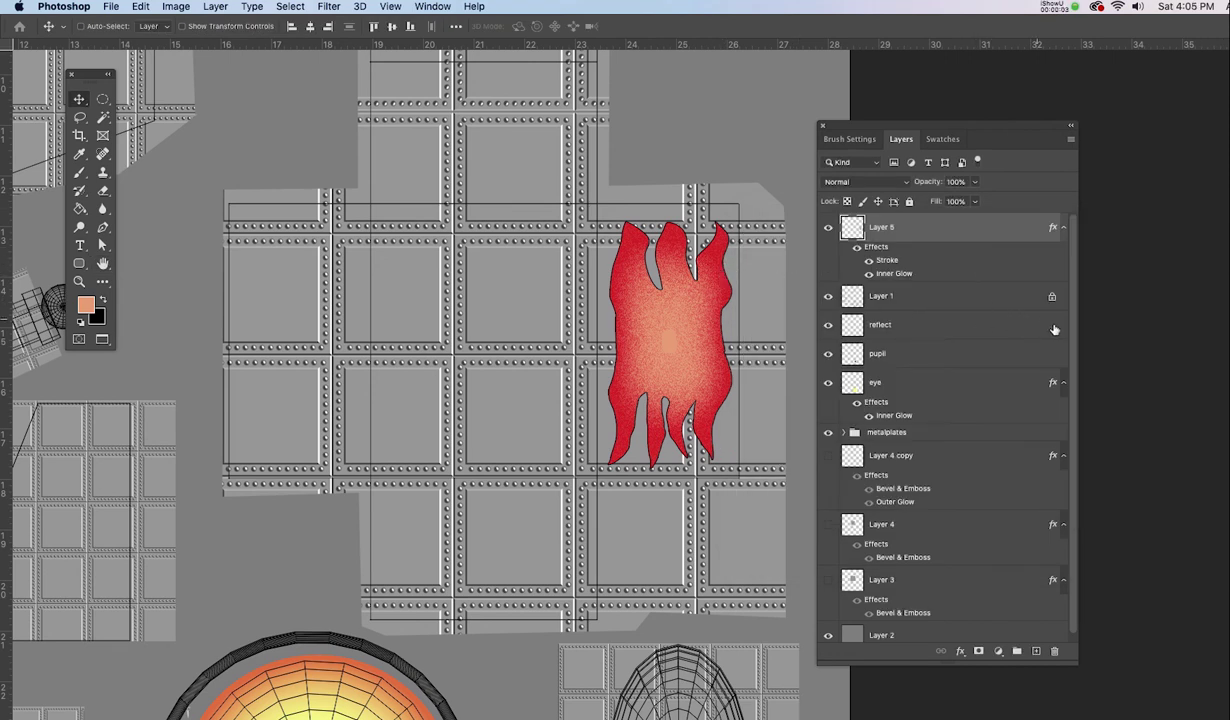
# - Hide Layer 1, switch to Maya to reload the BotSkin4_4_2020.psd texture and check the flames on the bot, and return to Photoshop
pyautogui.click(828, 298)
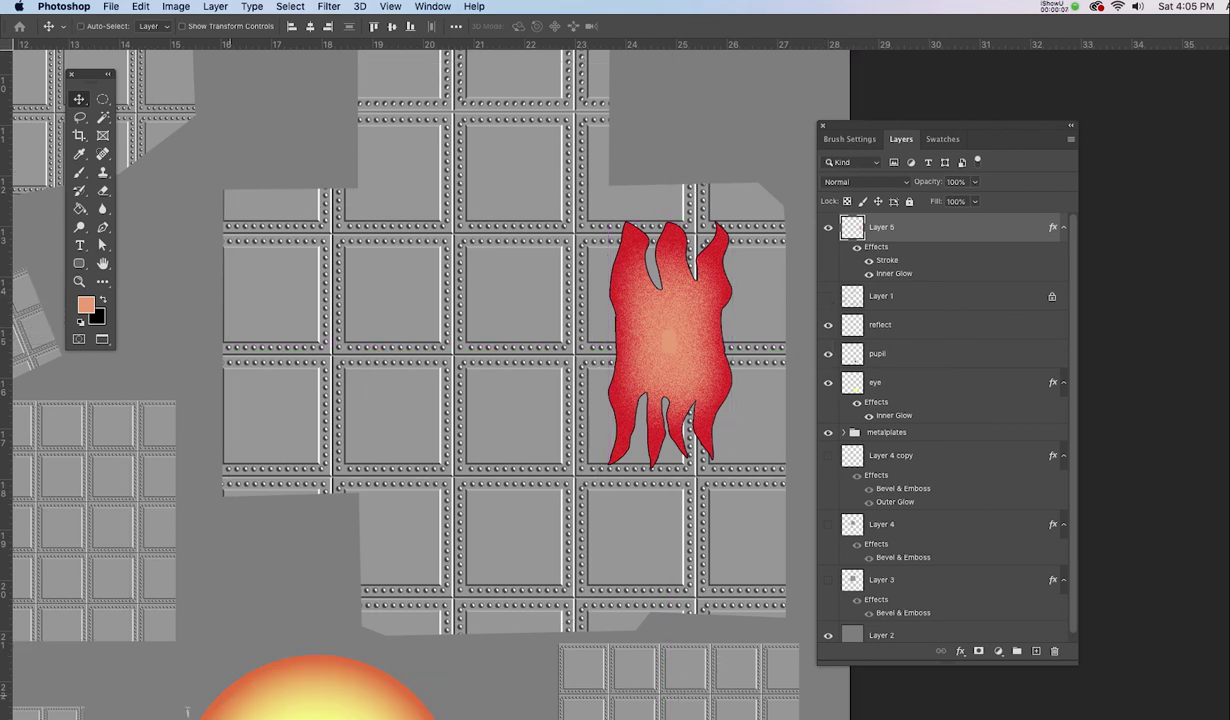
pyautogui.click(155, 705)
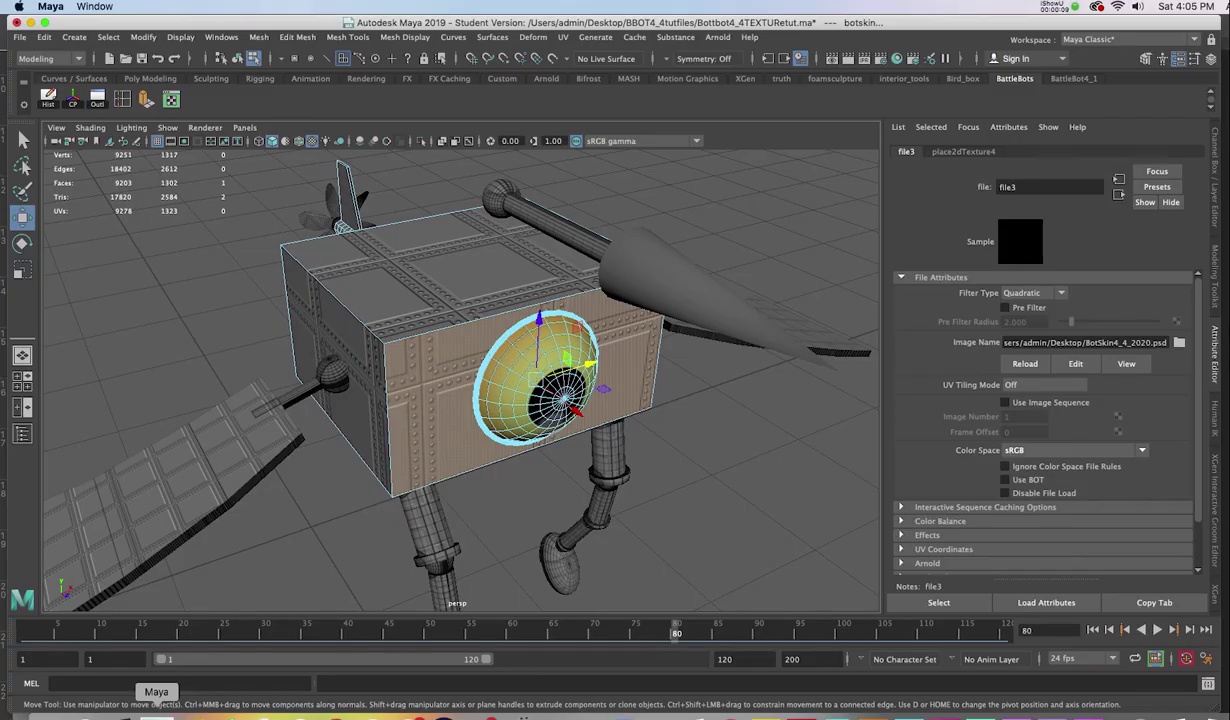
pyautogui.click(1022, 363)
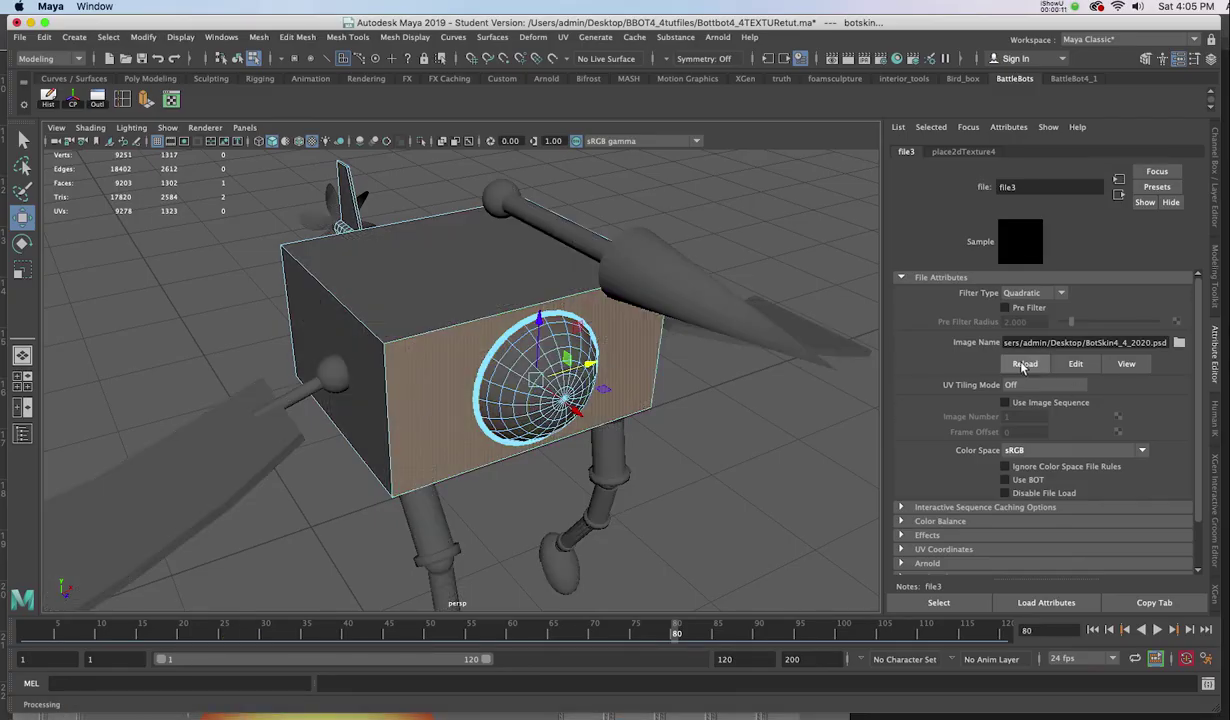
pyautogui.moveTo(252, 252); pyautogui.dragTo(280, 246)
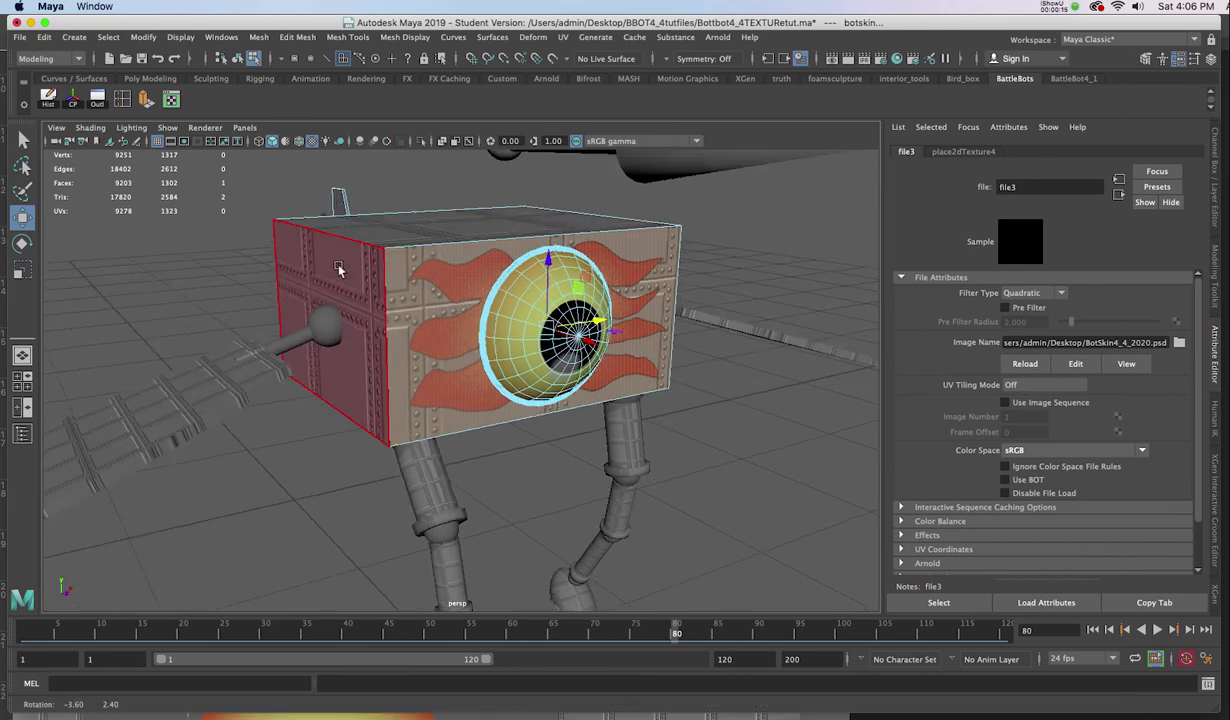
pyautogui.press('super+Tab')
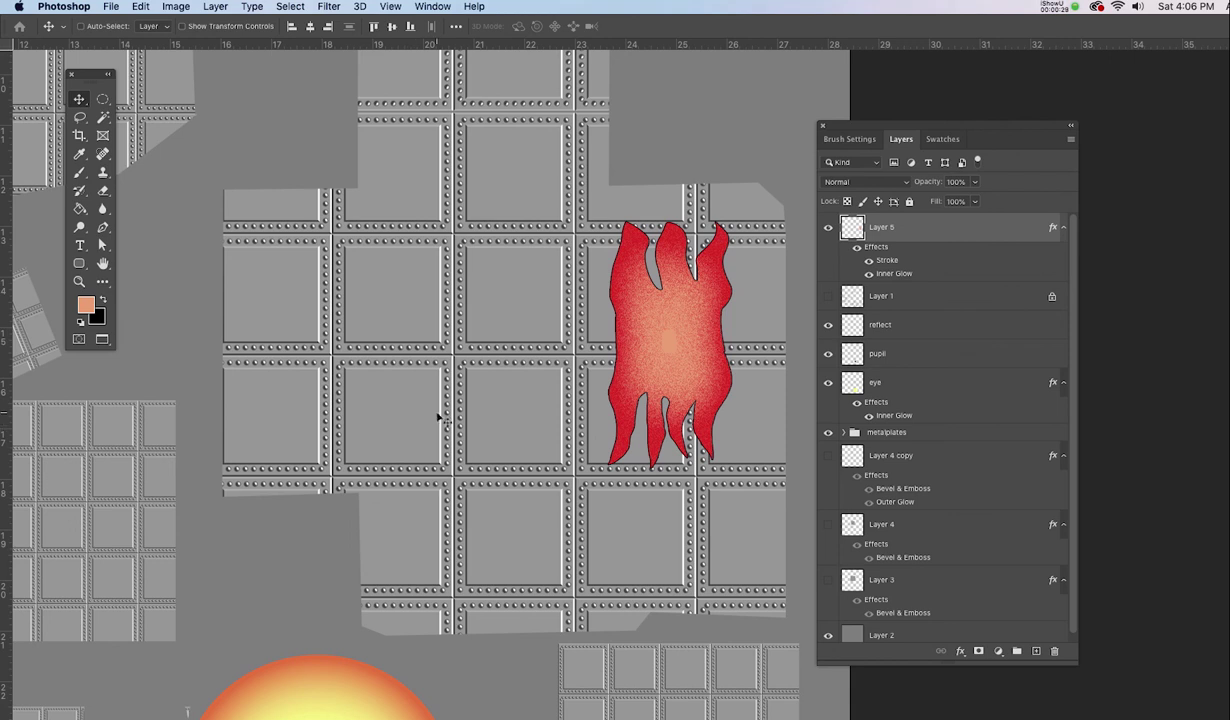
pyautogui.scroll(-2, 438, 418)
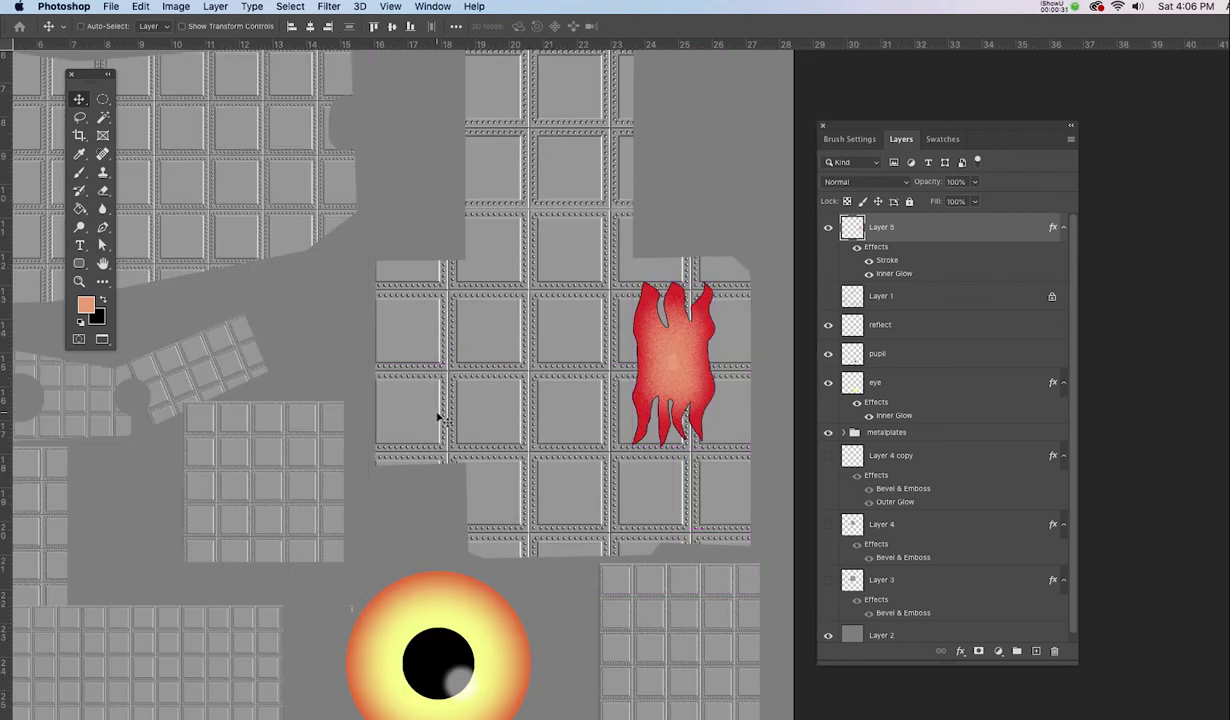